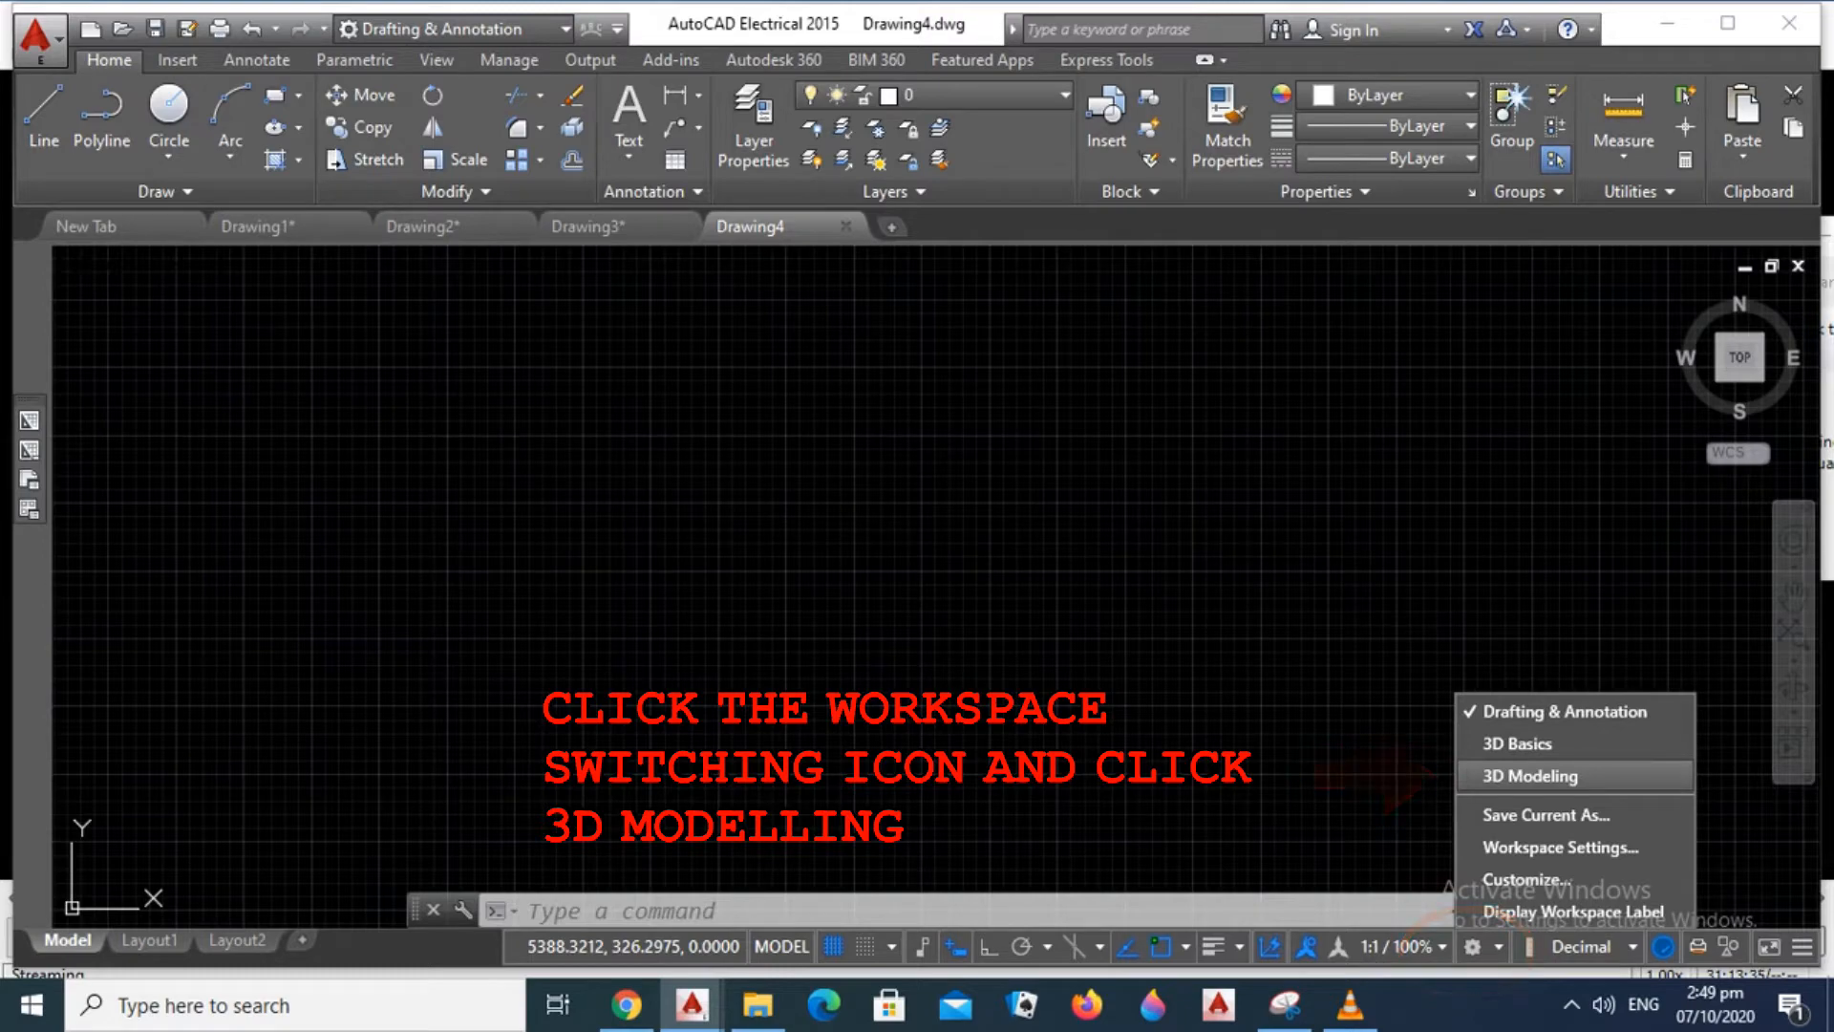
- Switch the workspace to 3D Modeling
click(1540, 775)
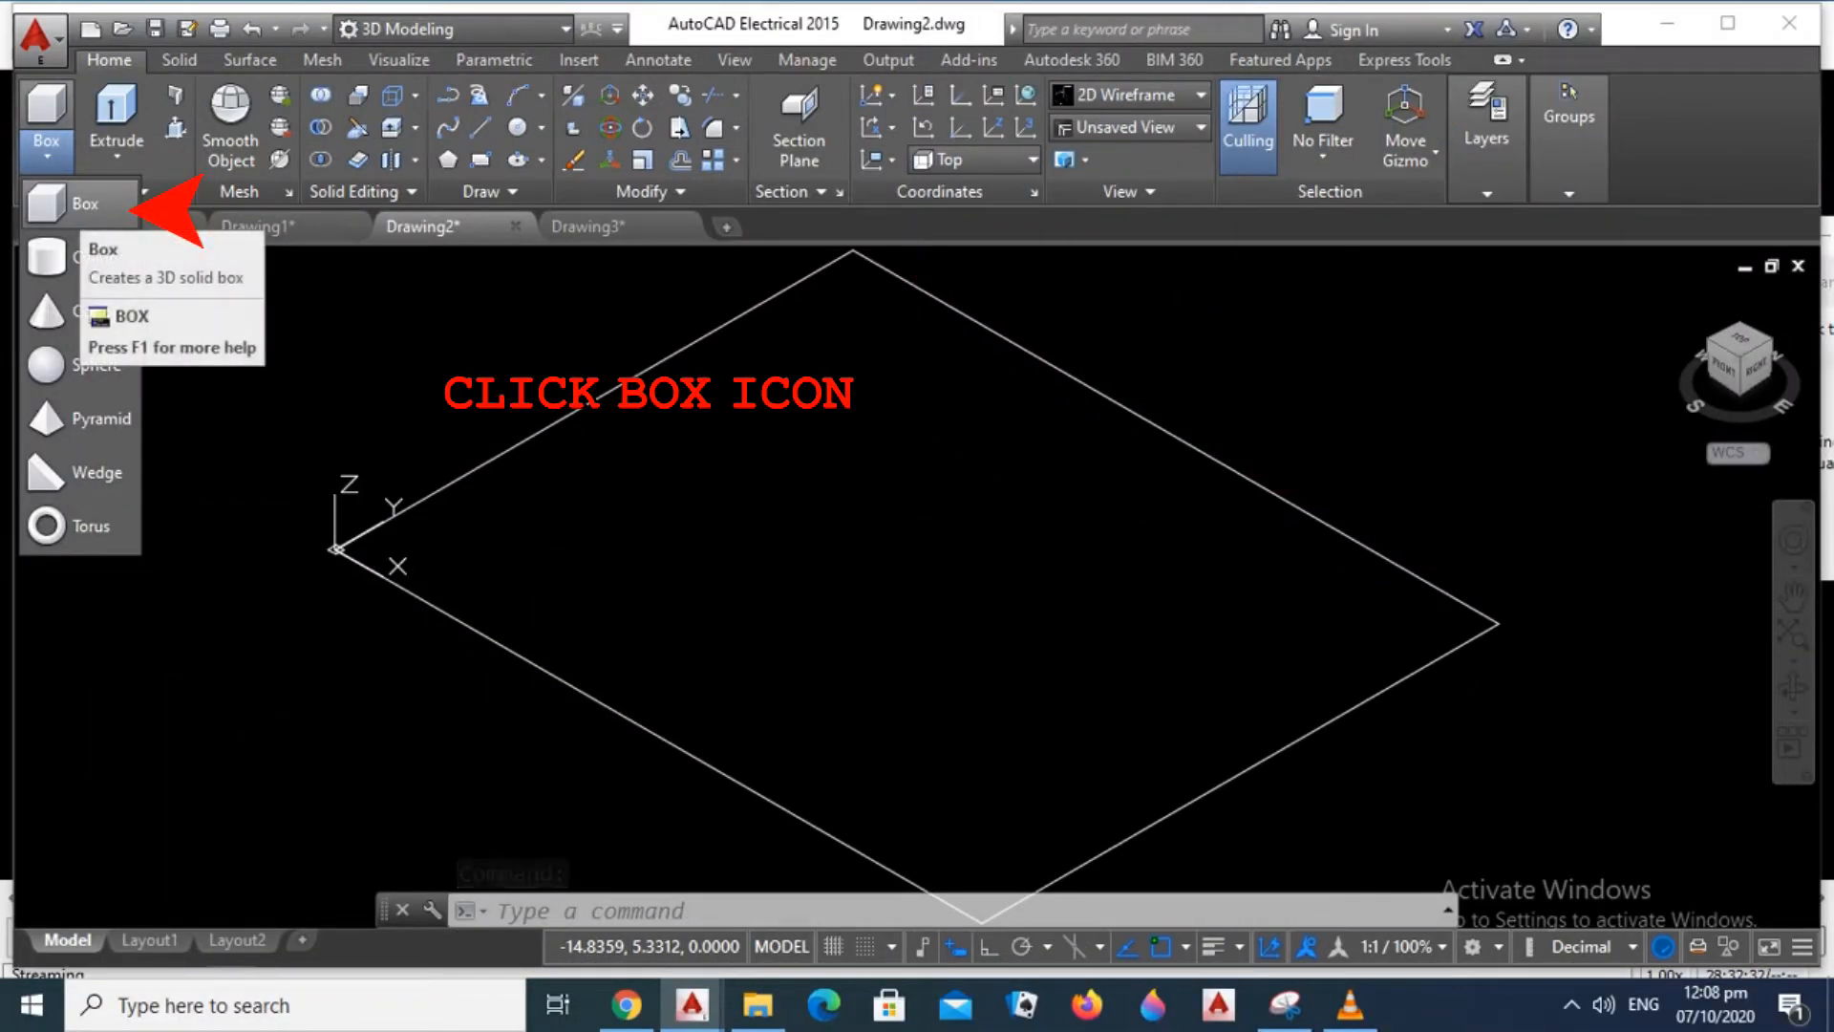
- With Ortho on, create a solid box 5 long, 4 wide and 5 high inside the rhombus outline, and display it in the Shaded visual style
click(67, 202)
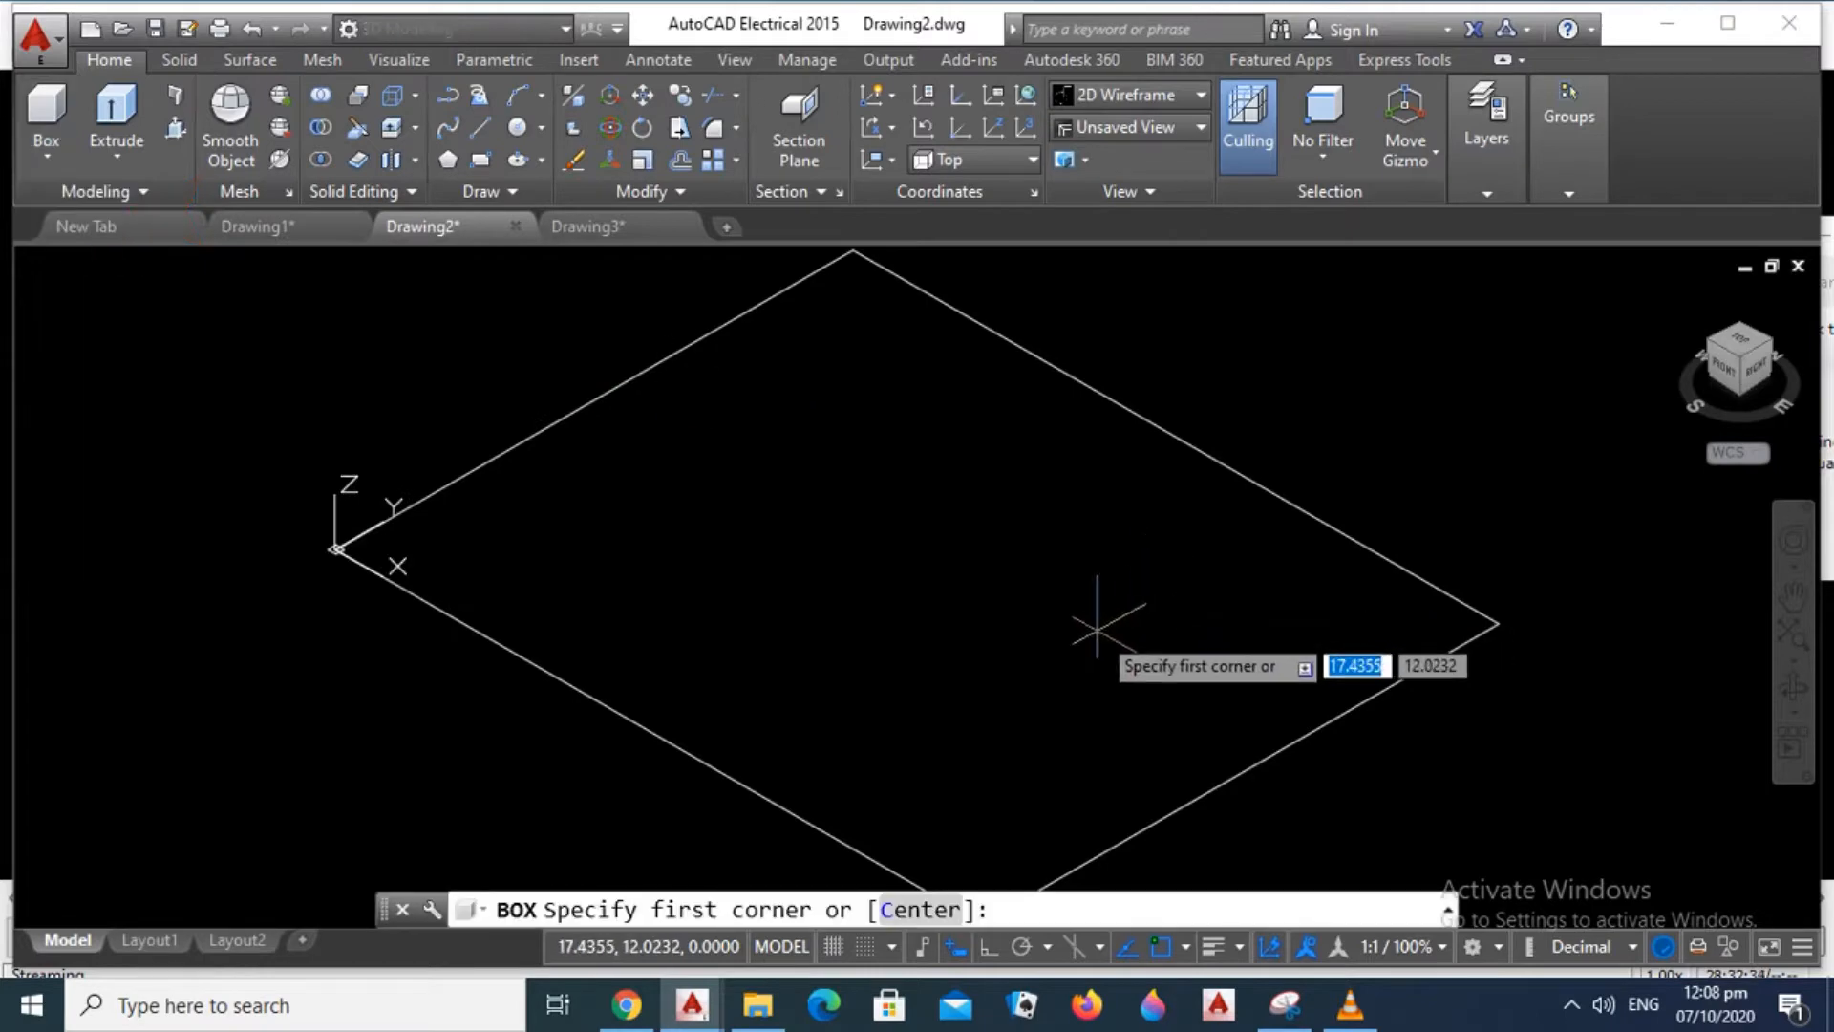
click(759, 554)
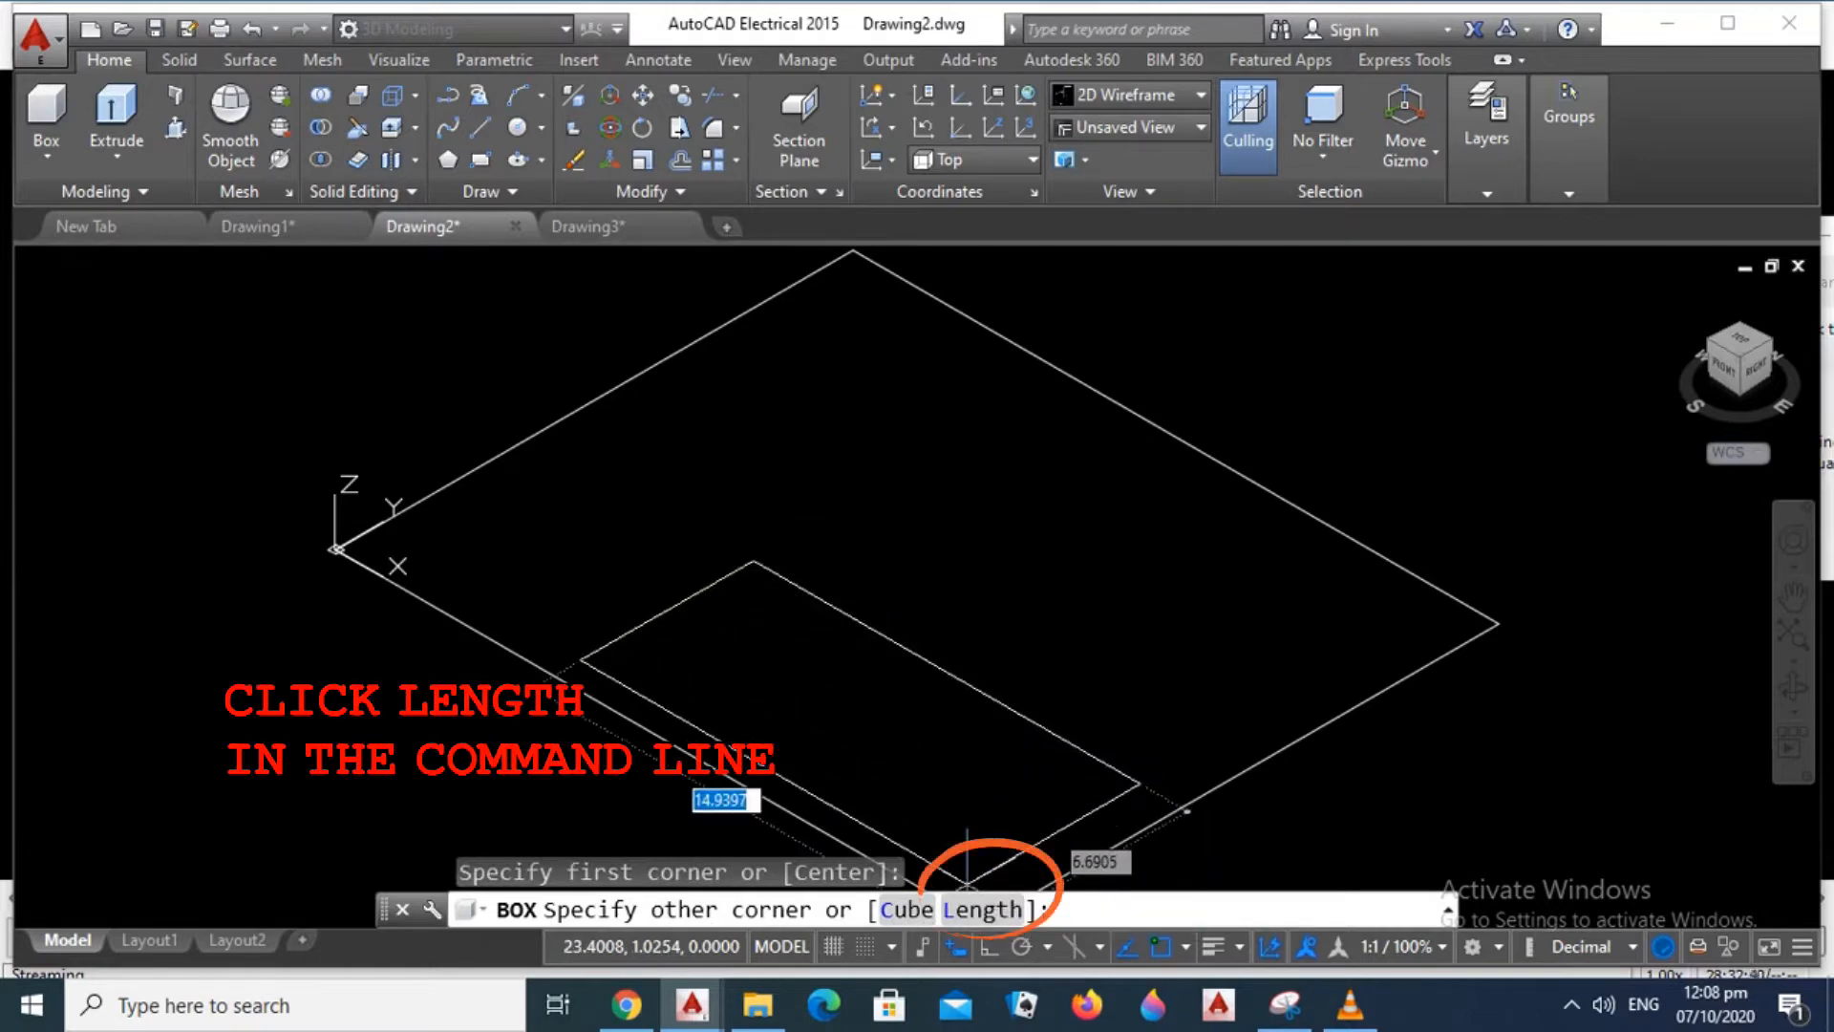
click(984, 909)
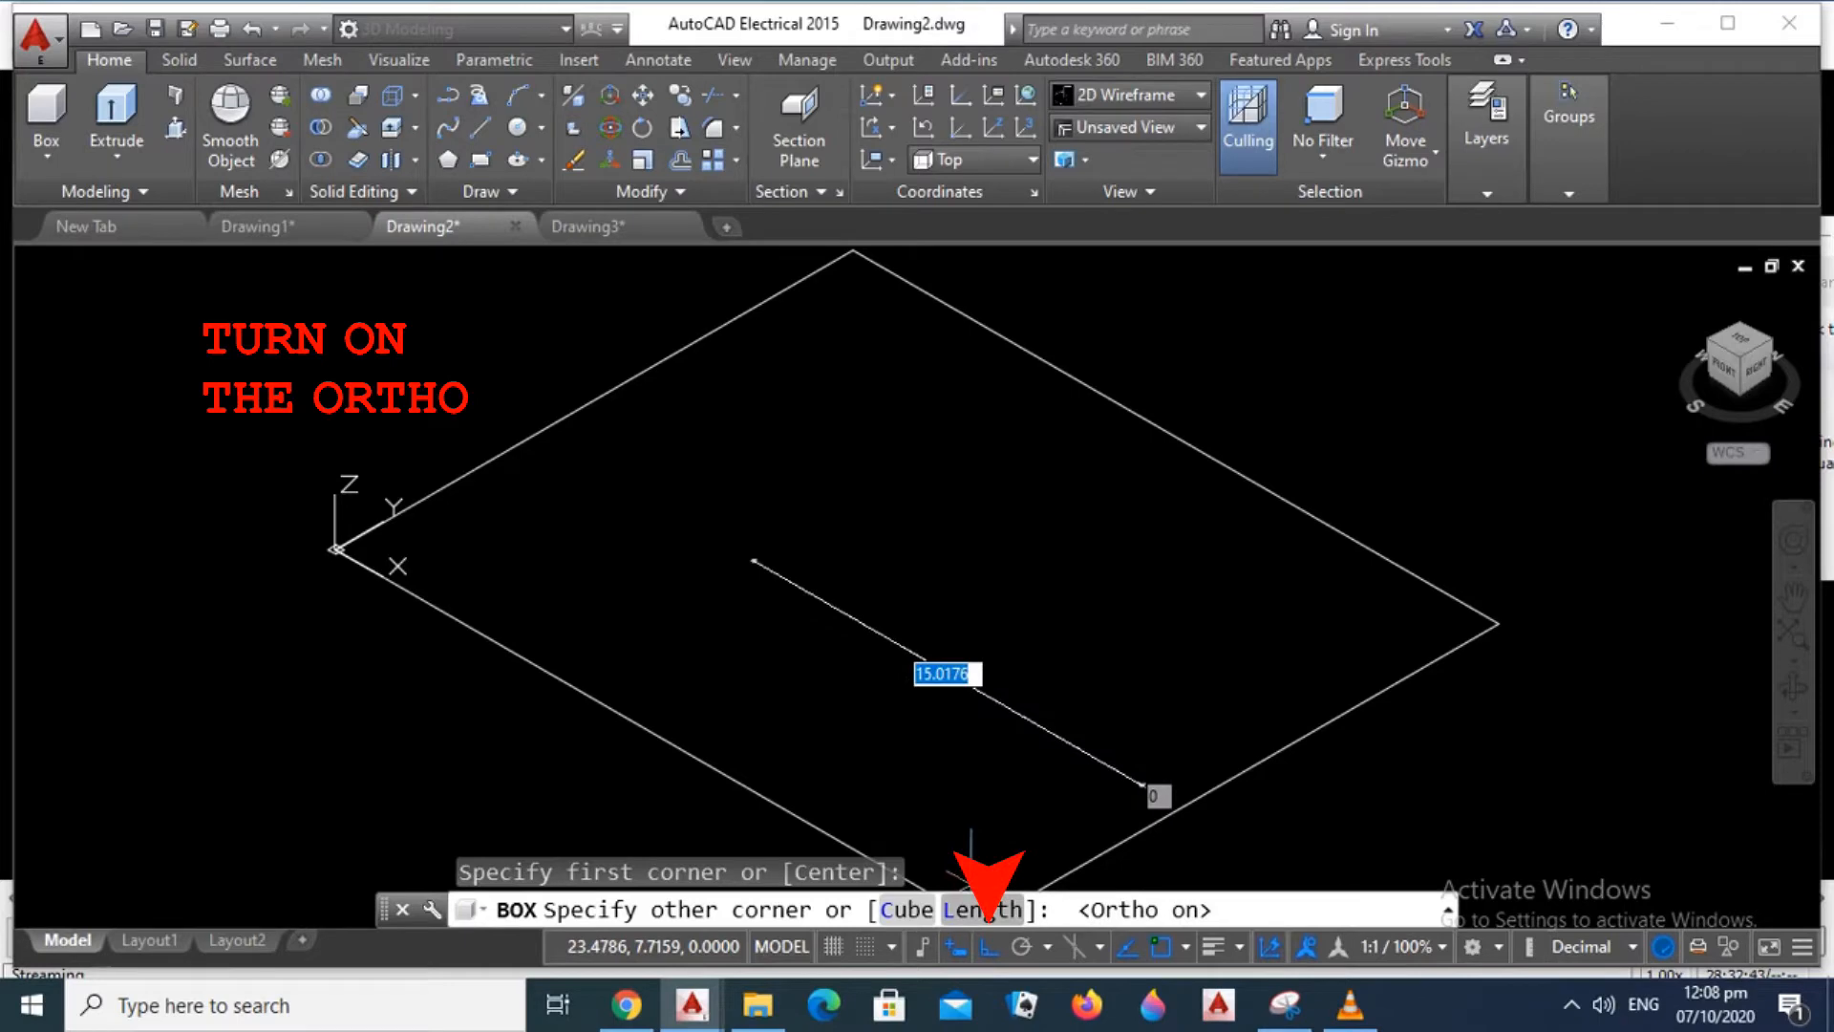
click(984, 909)
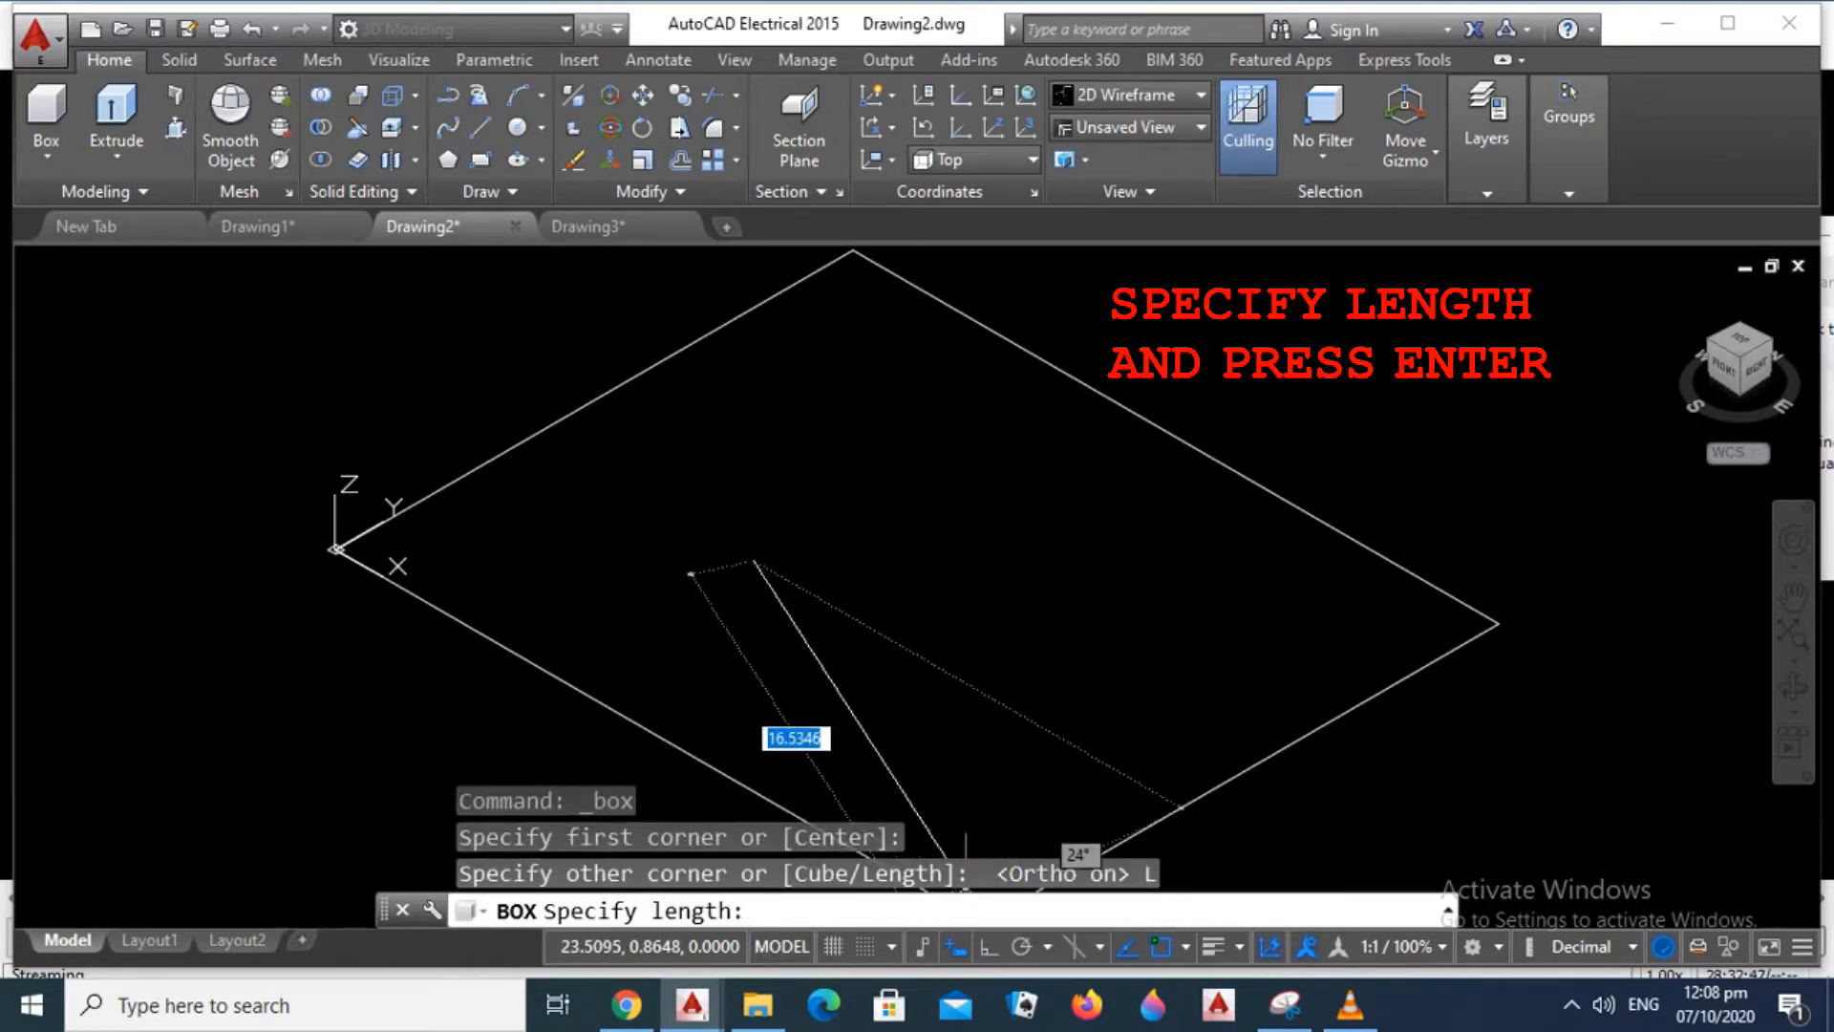
click(989, 947)
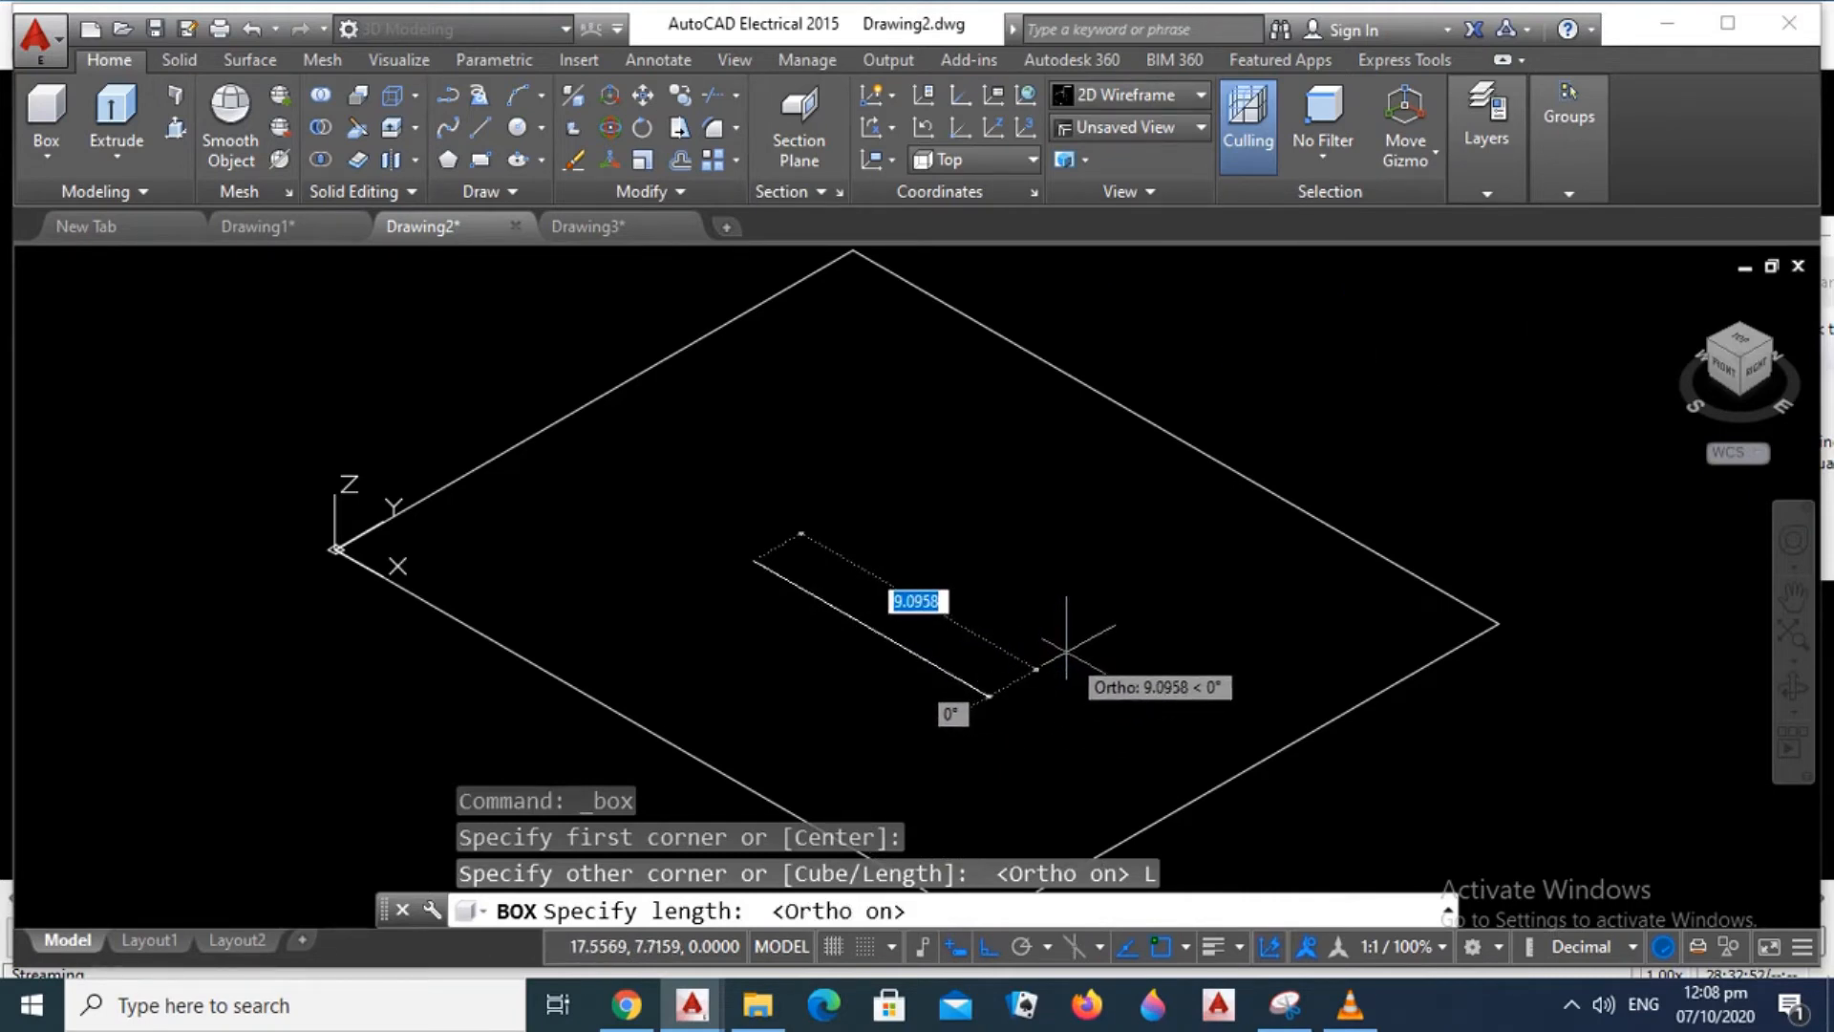
text(5)
key(Return)
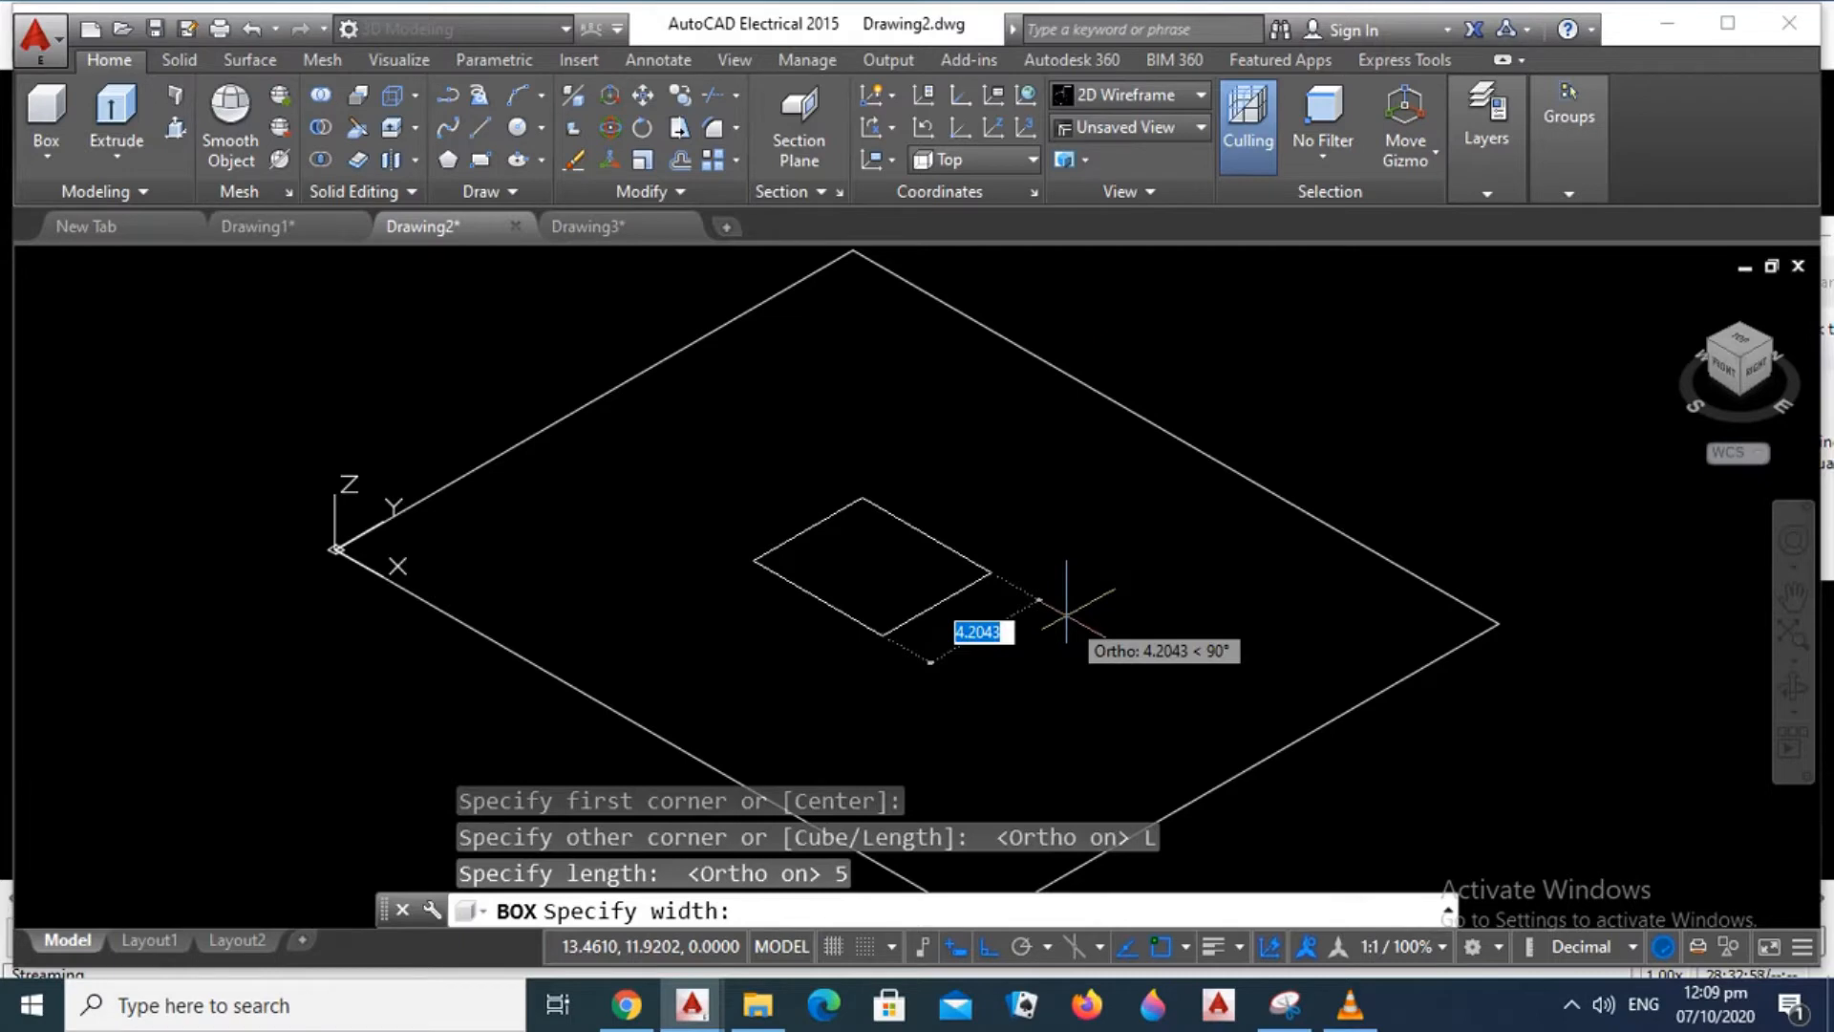
text(4)
key(Return)
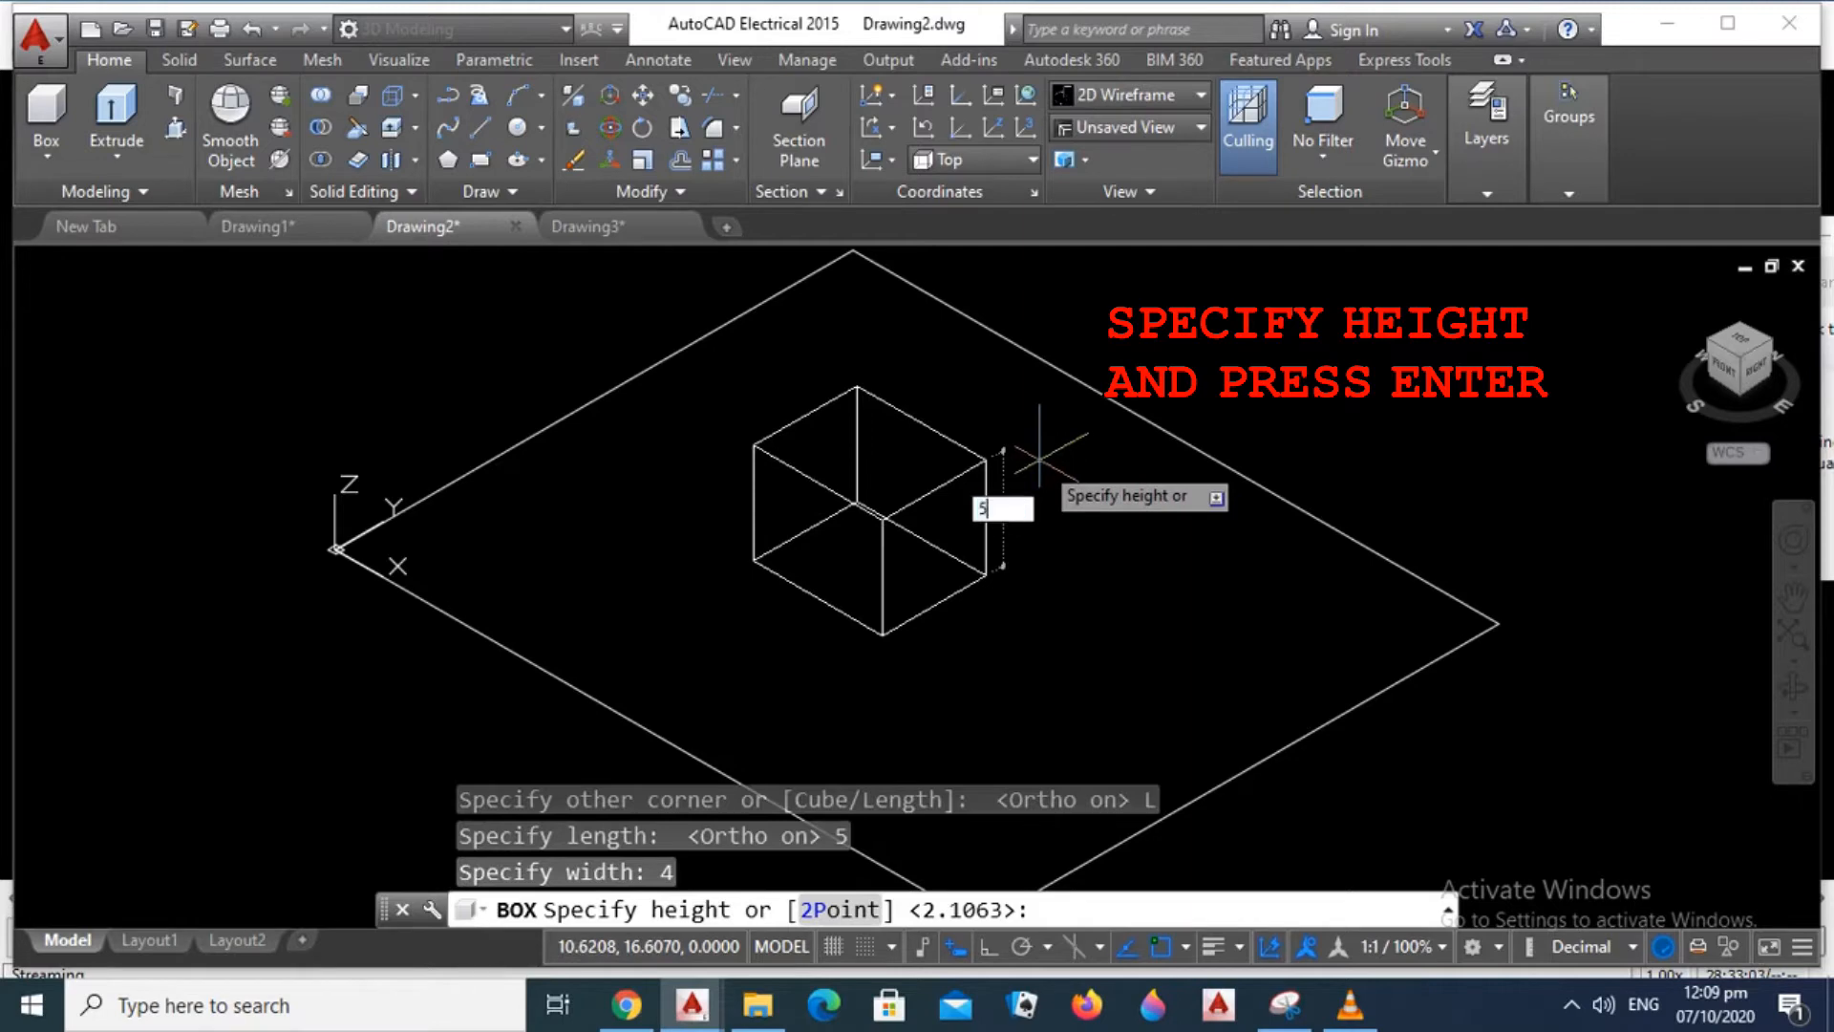
key(Return)
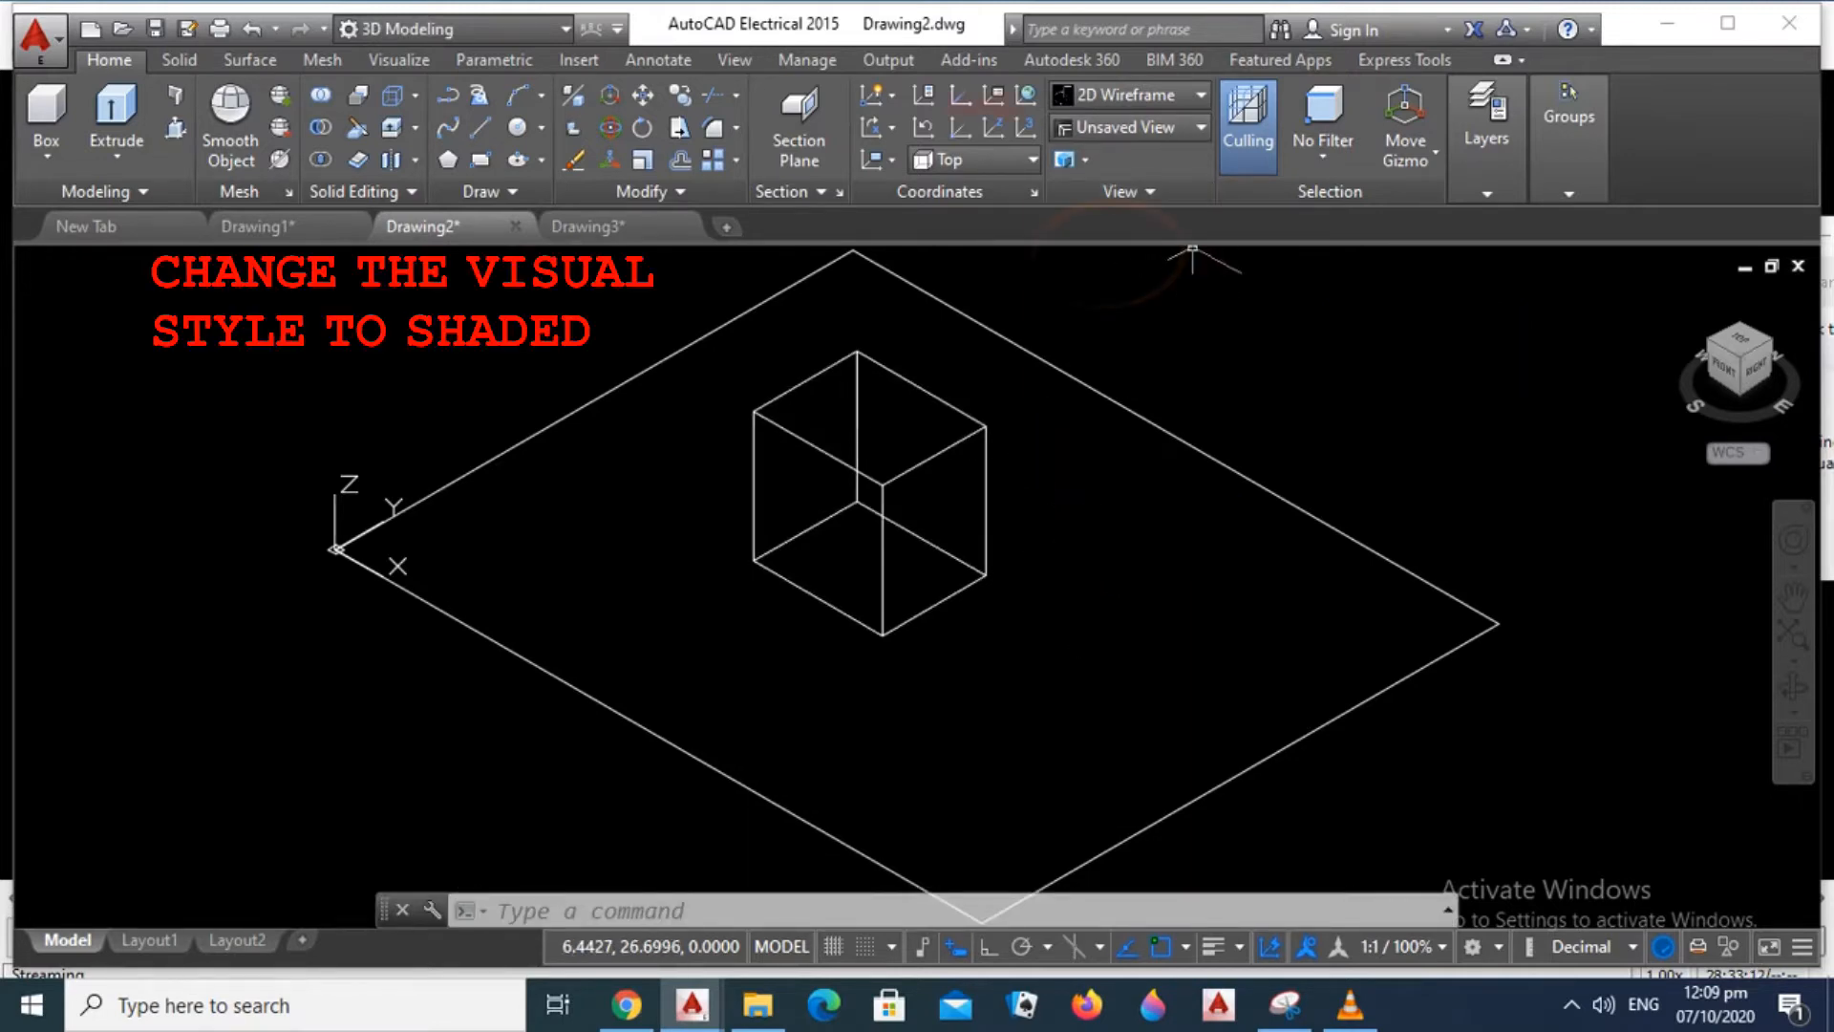
click(1127, 93)
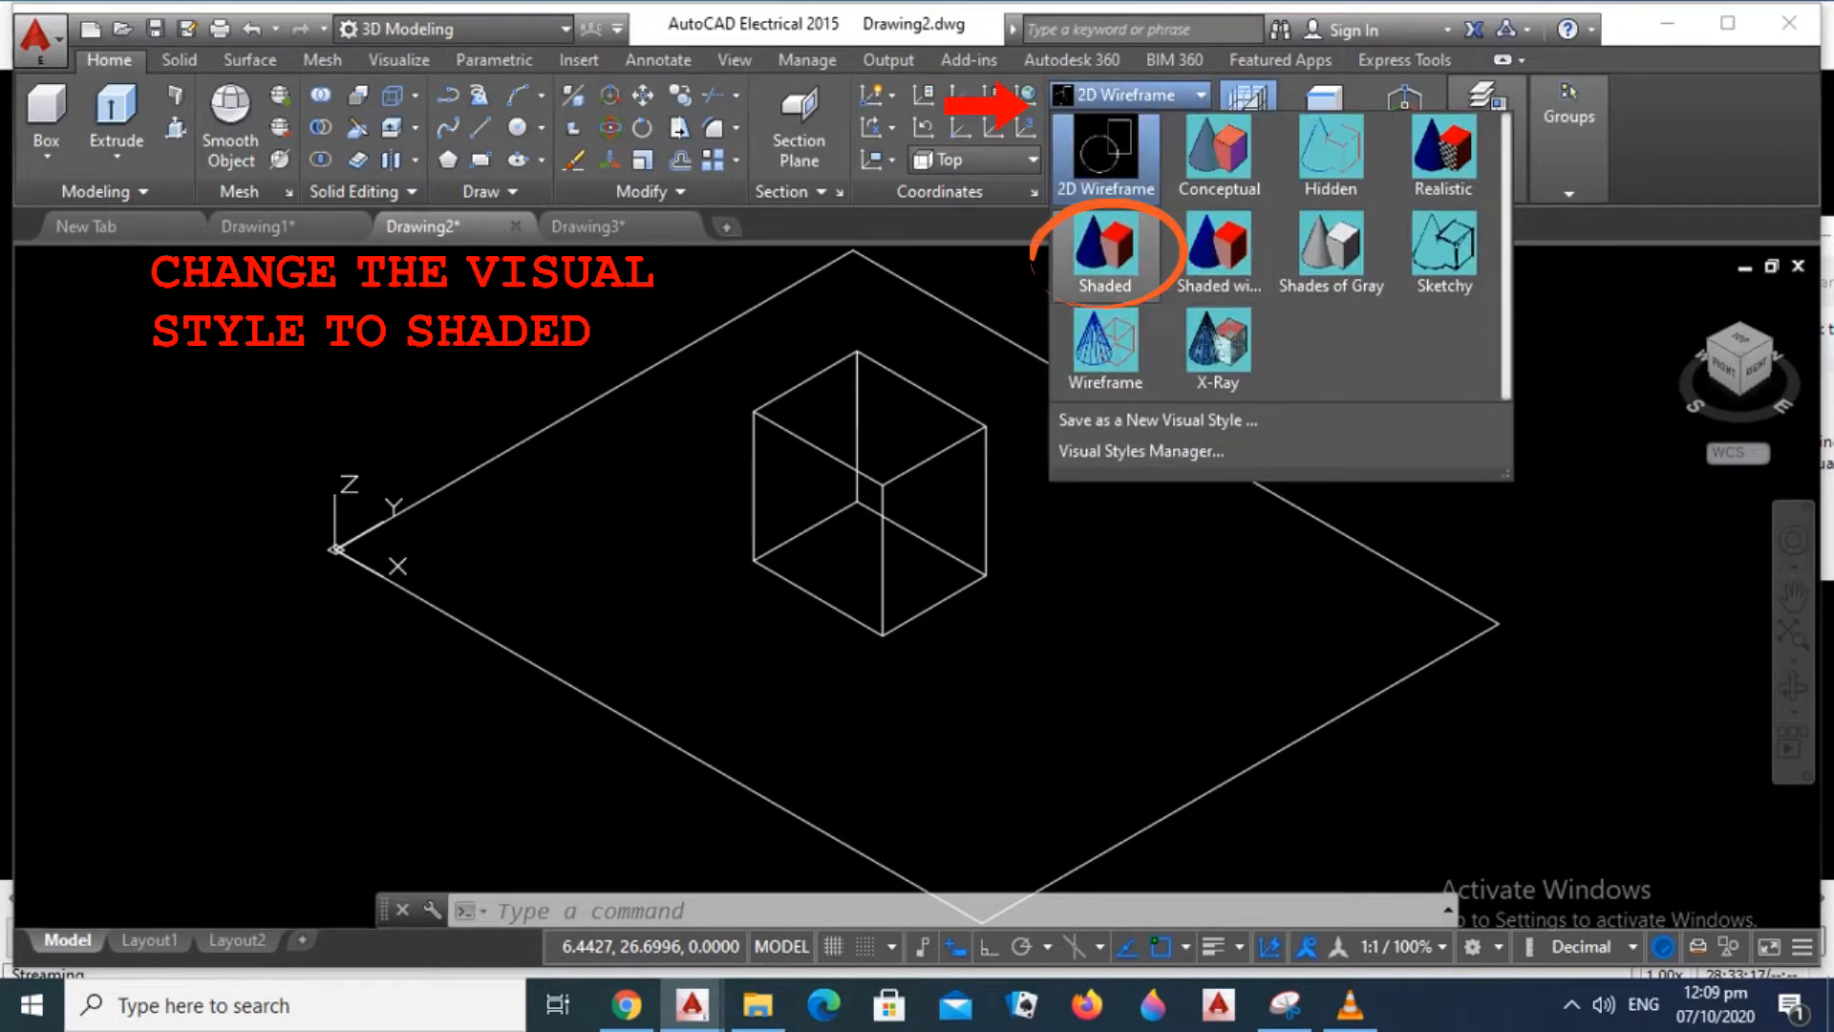
click(1105, 253)
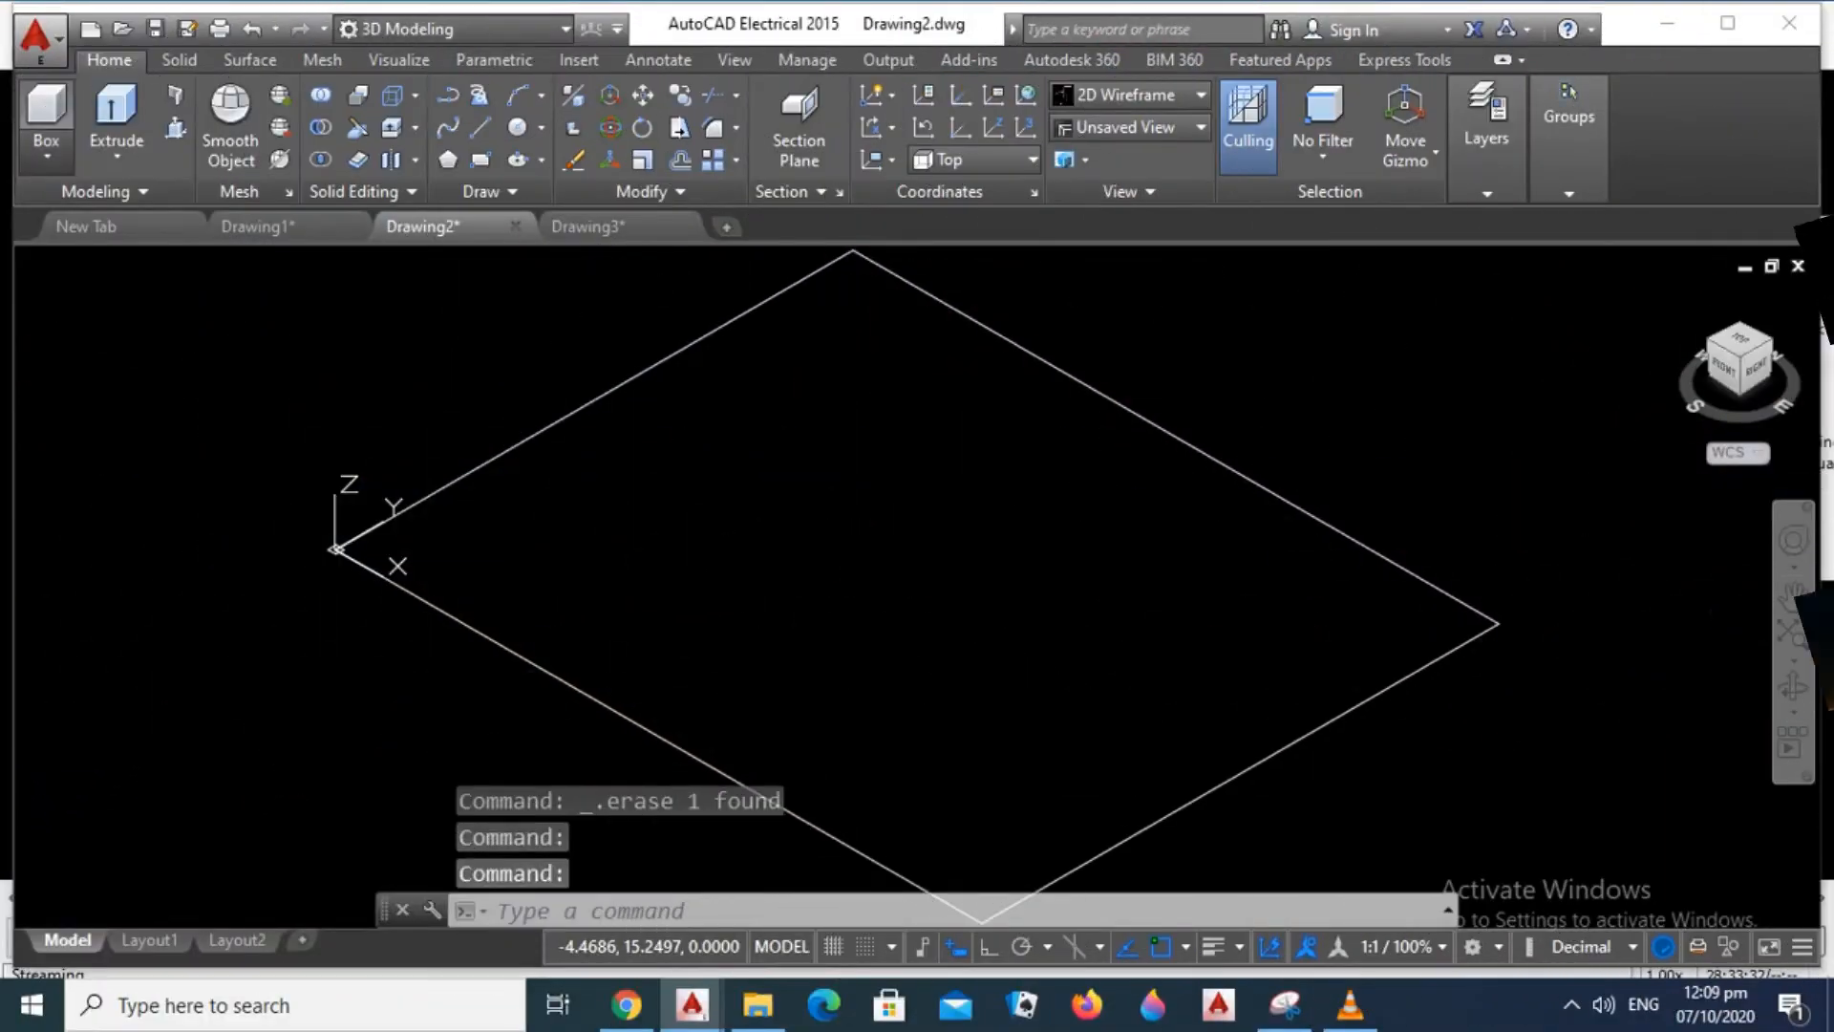
- Create a solid cylinder with base radius 3 and height 5 inside the outline, and display it in the Shaded visual style
click(46, 153)
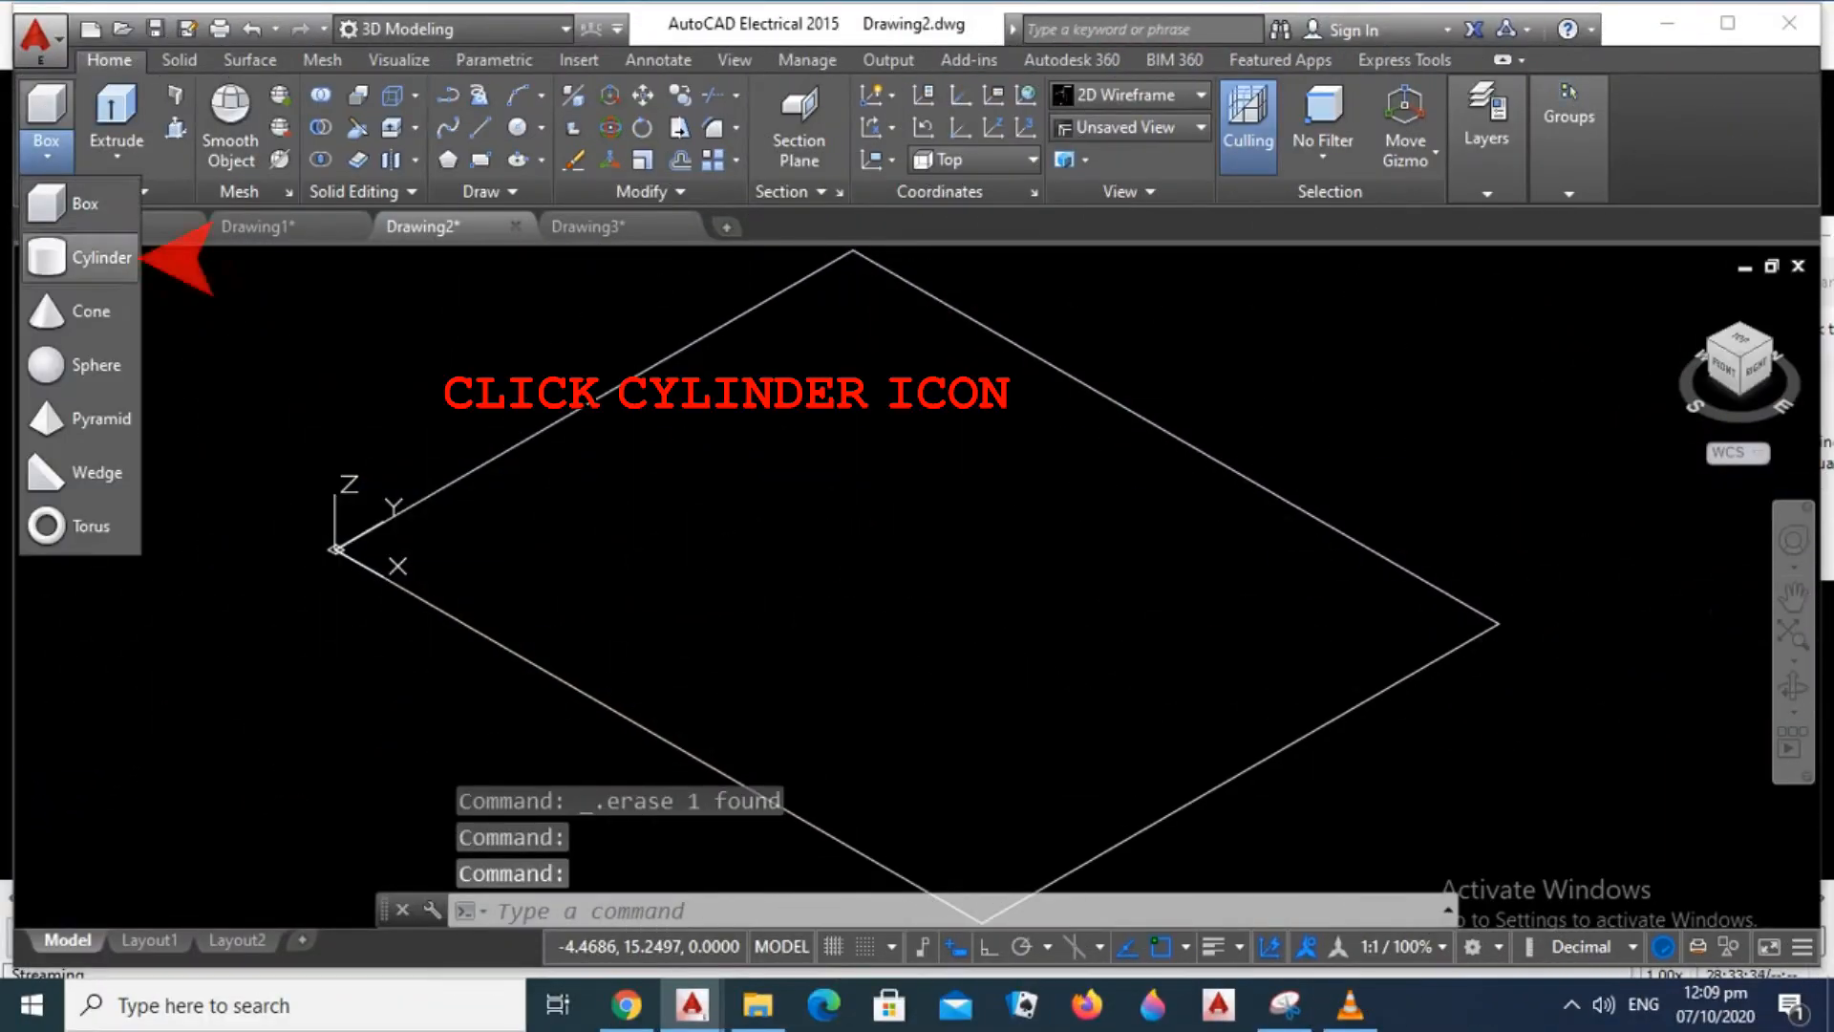
click(90, 258)
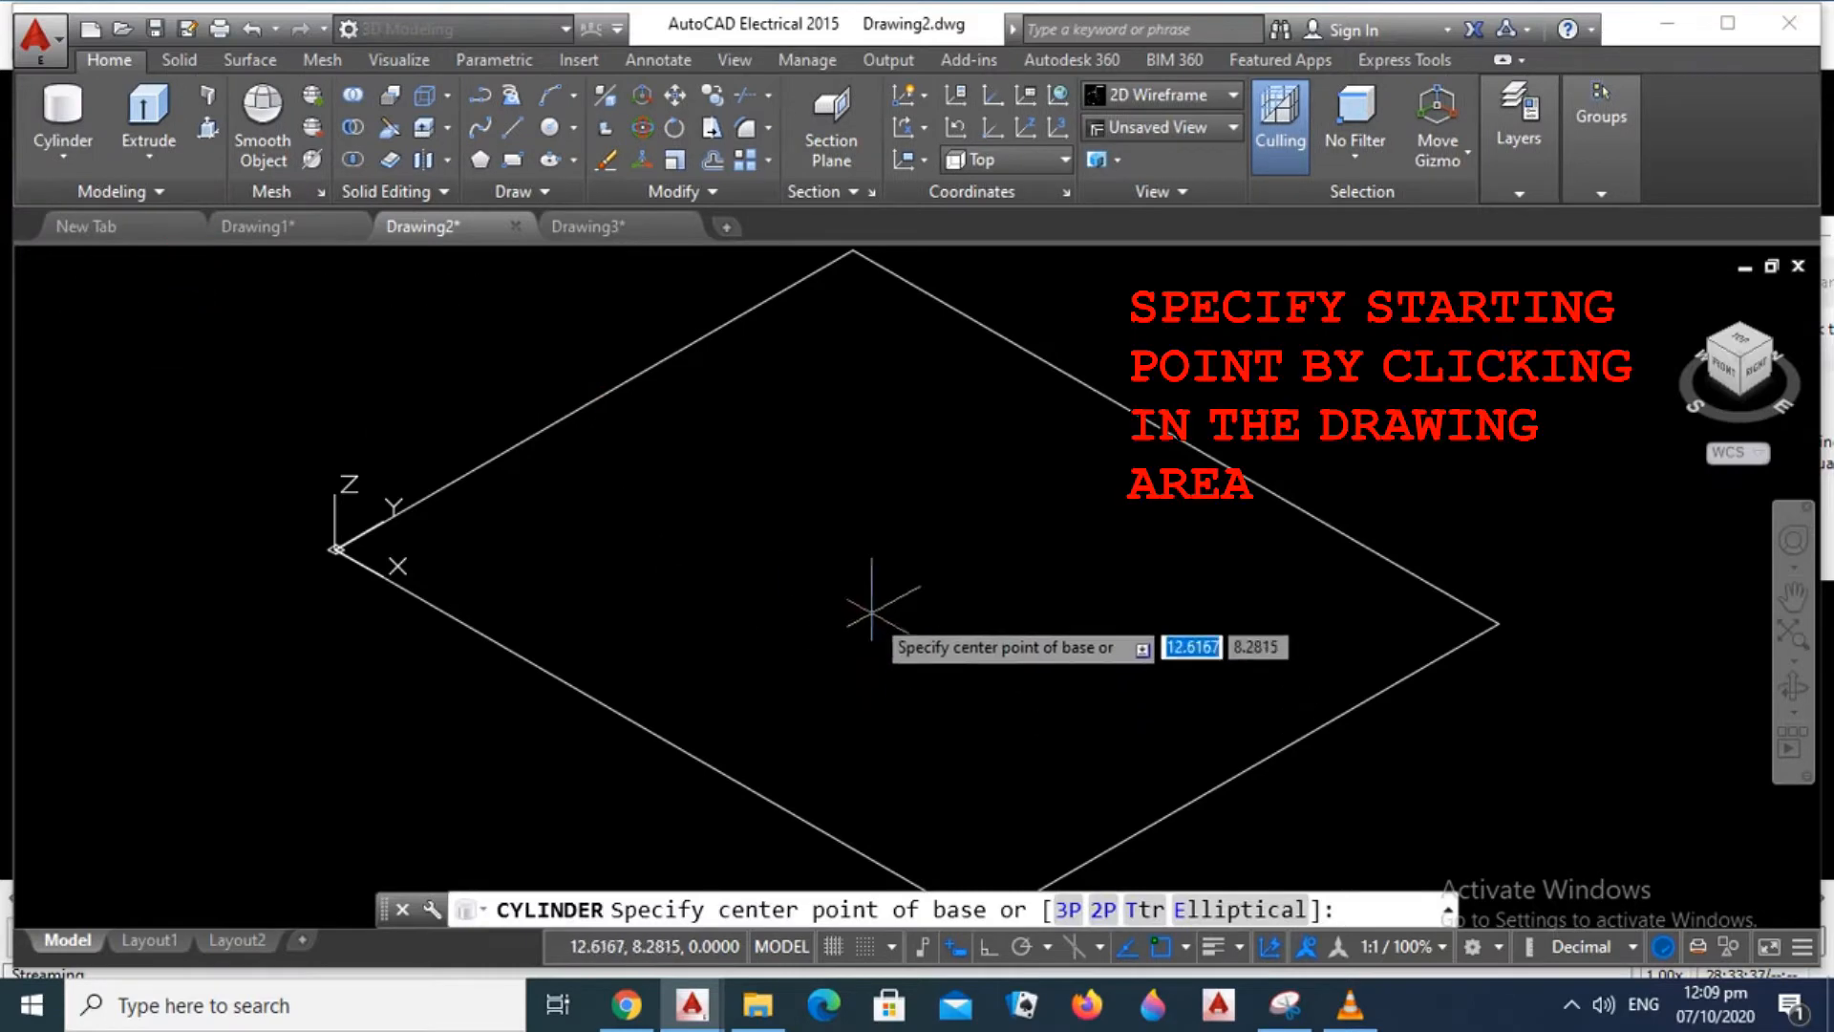
click(854, 559)
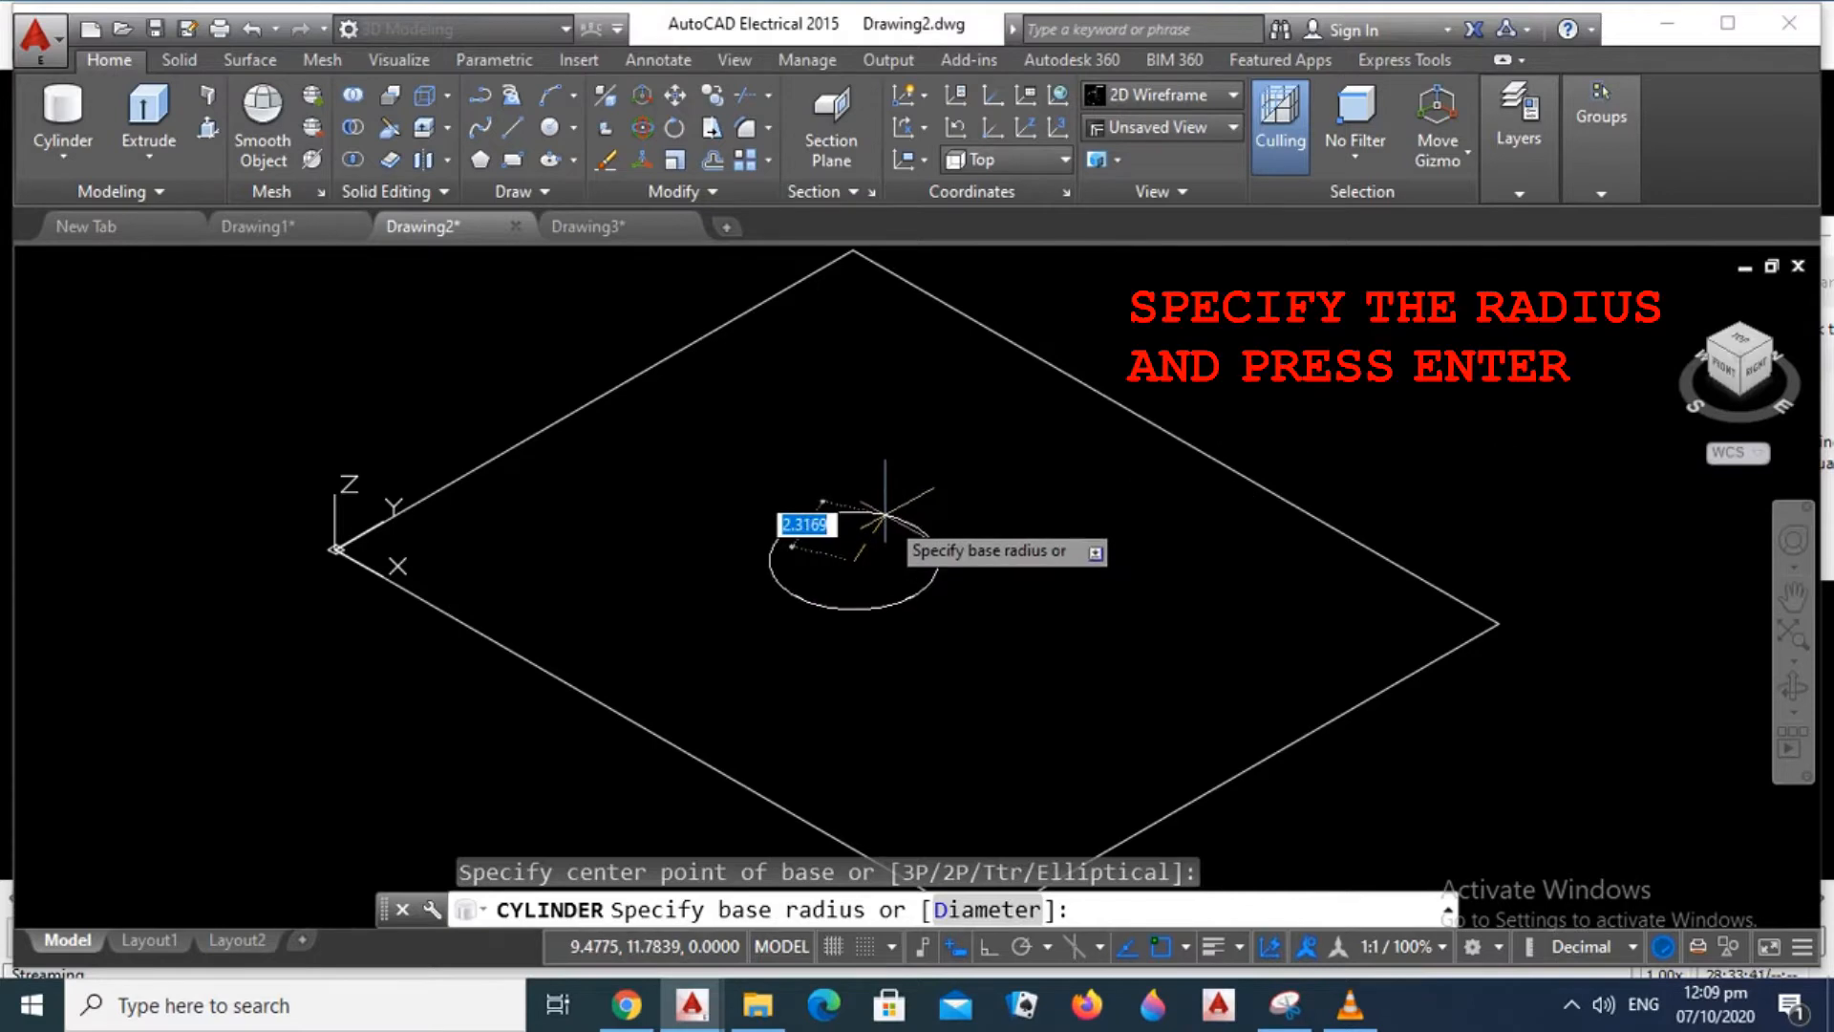
text(3)
key(Return)
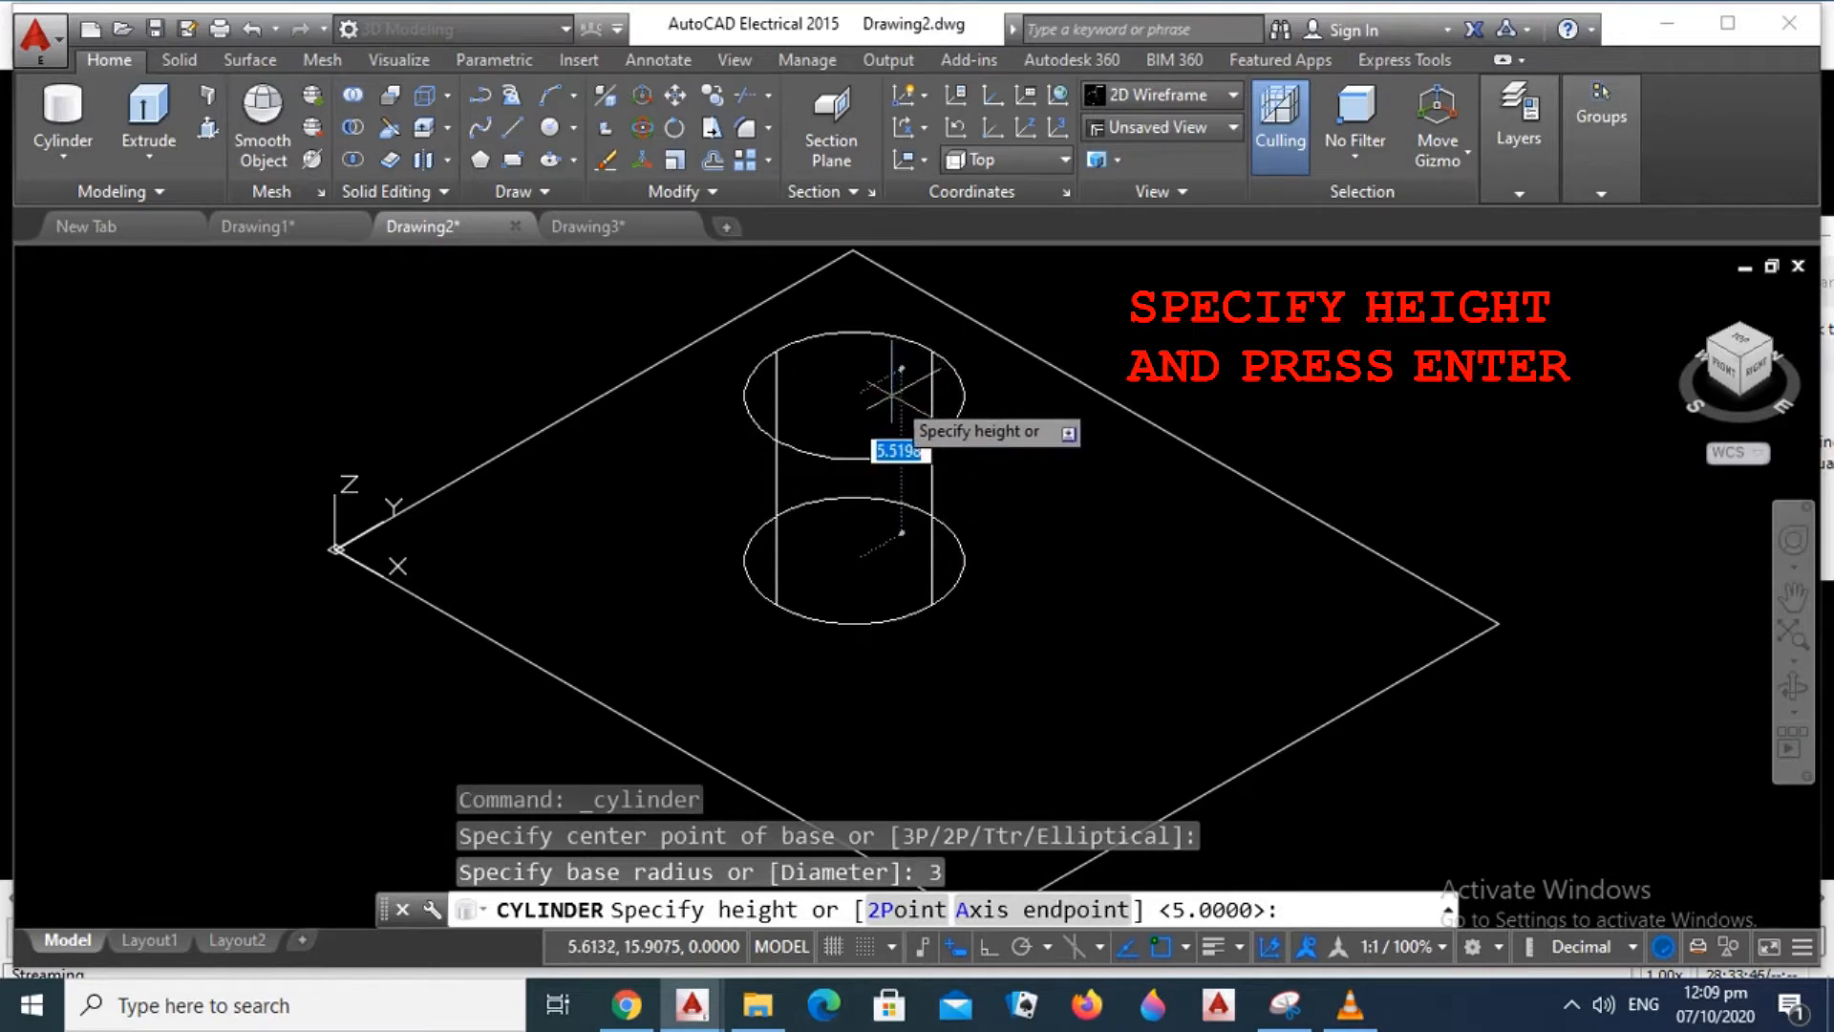
text(5)
key(Return)
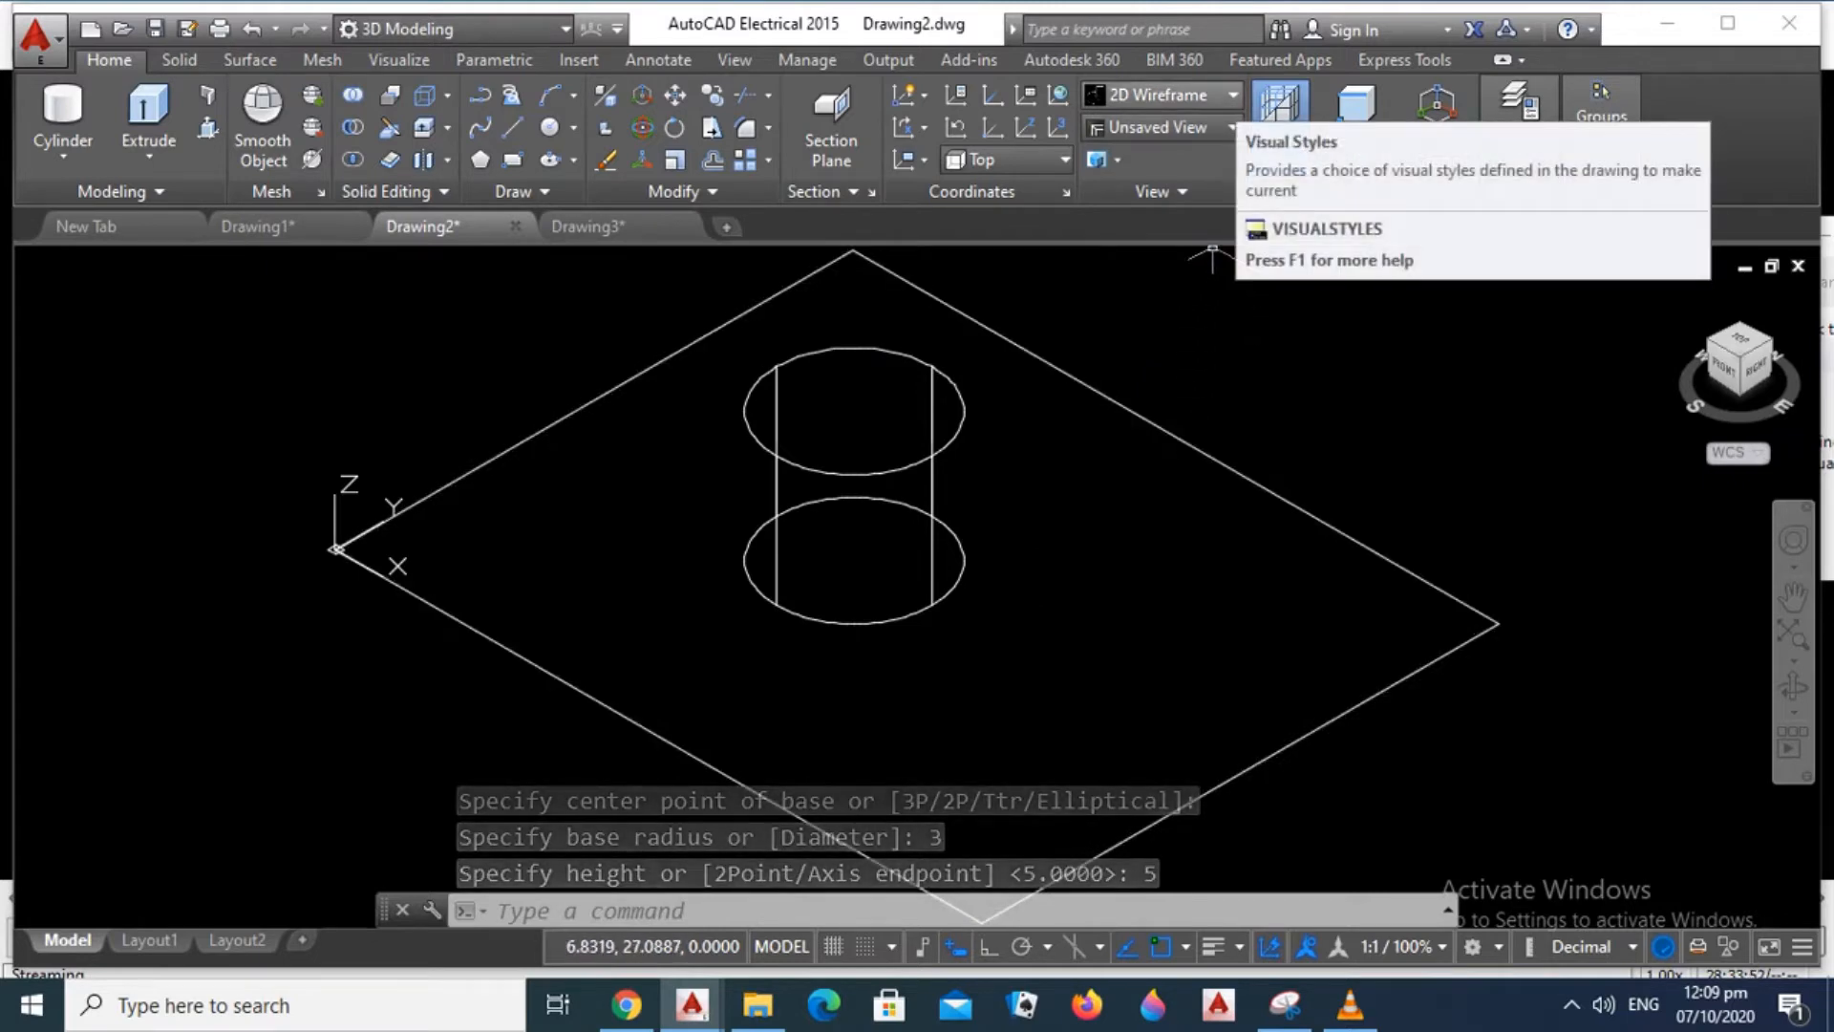
click(1232, 94)
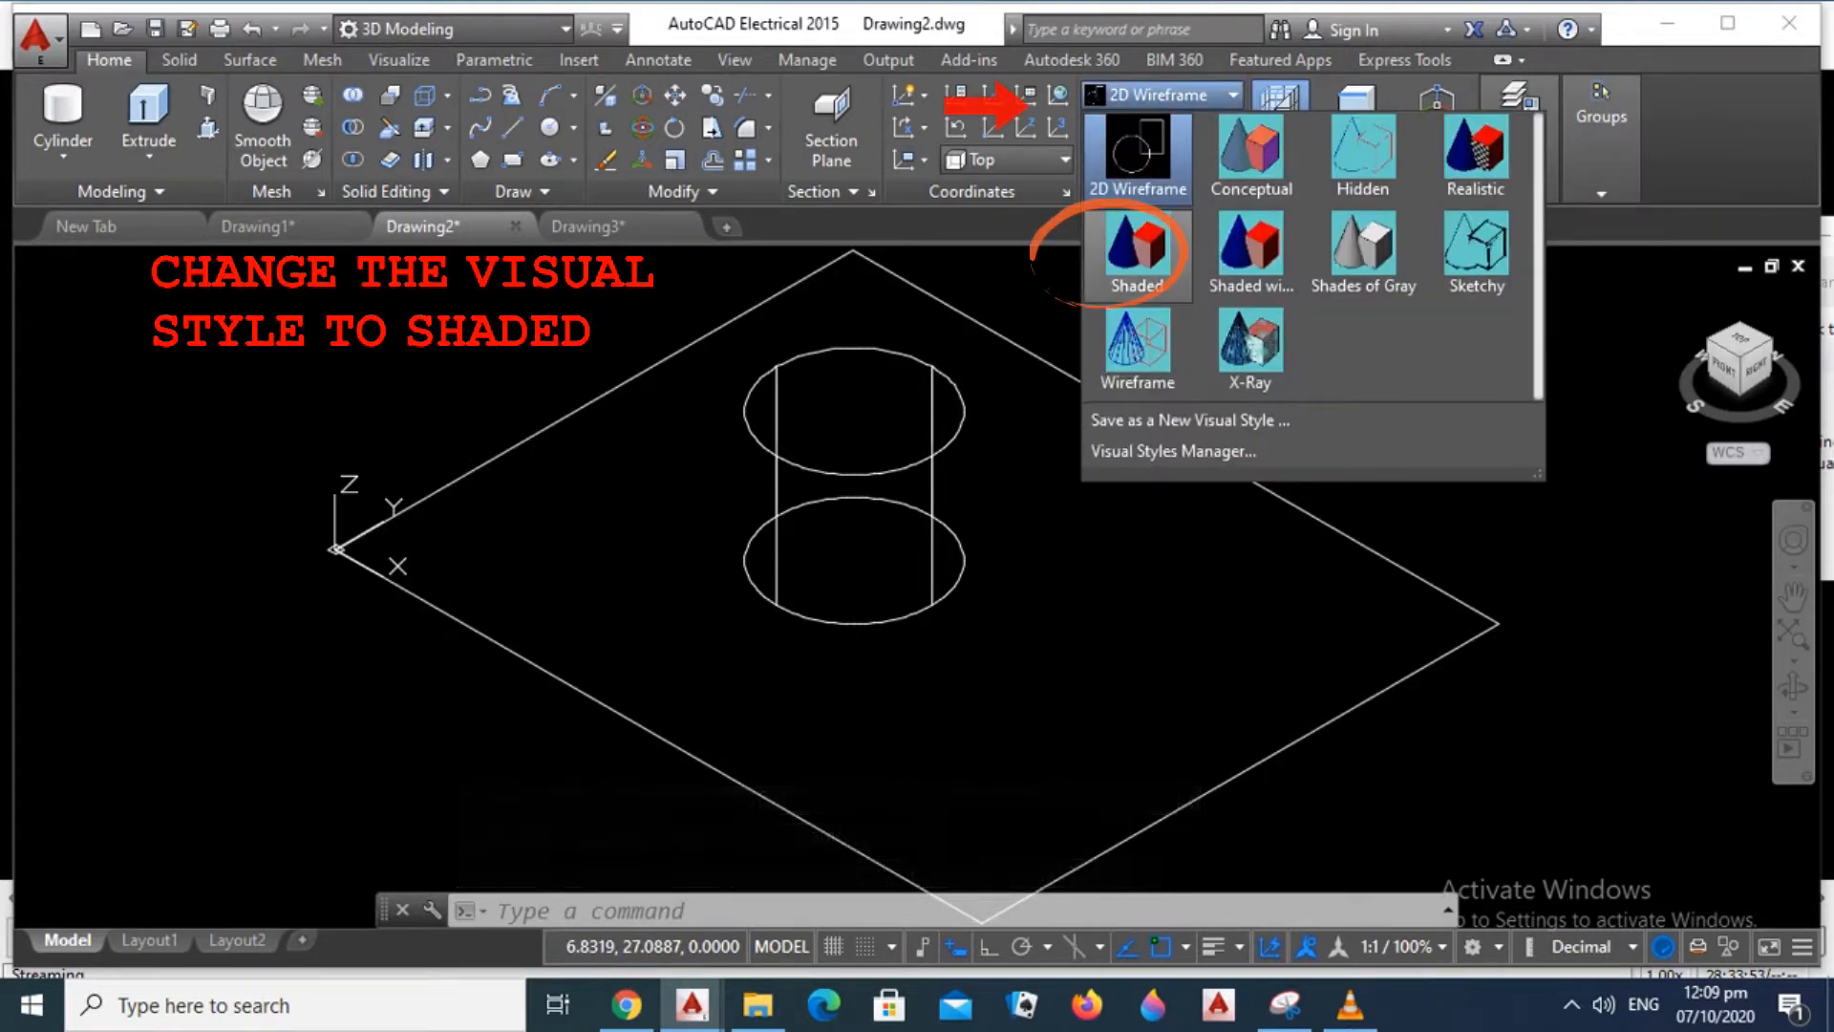
click(1137, 250)
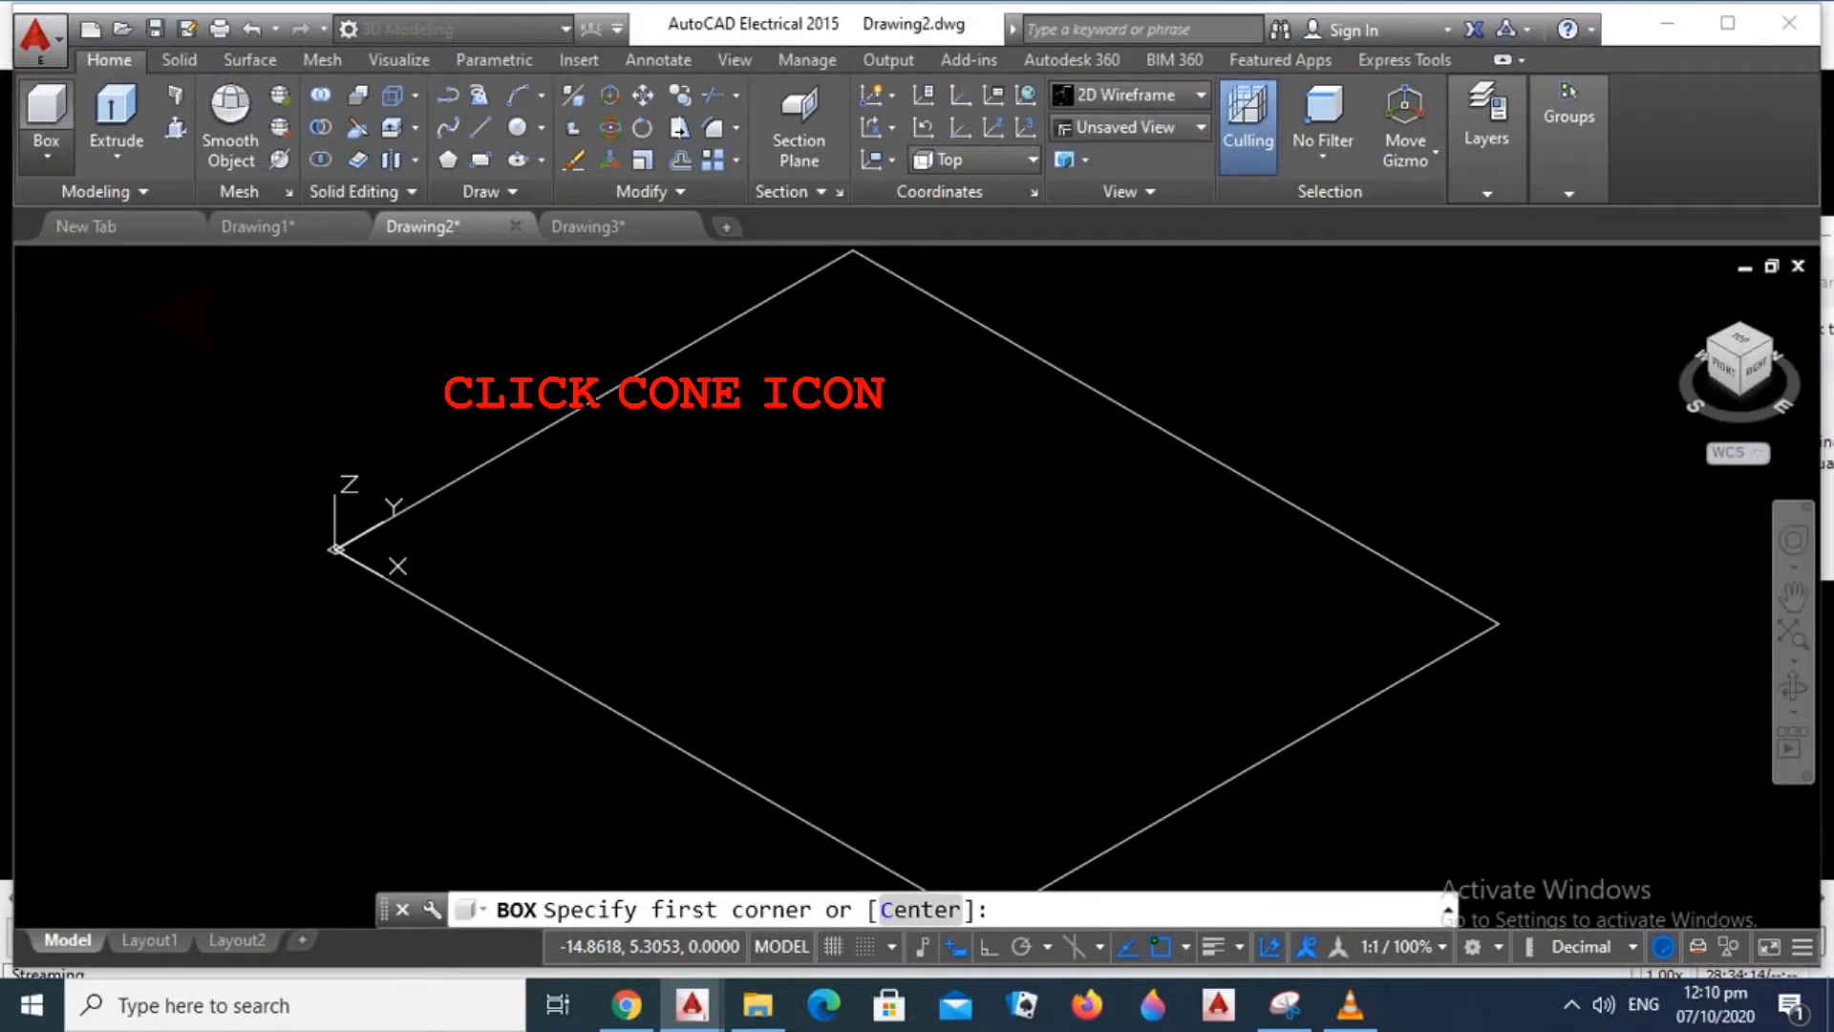
- Create a pointed solid cone with base radius 3 and height 5 inside the outline, and display it in the Shaded visual style
click(45, 151)
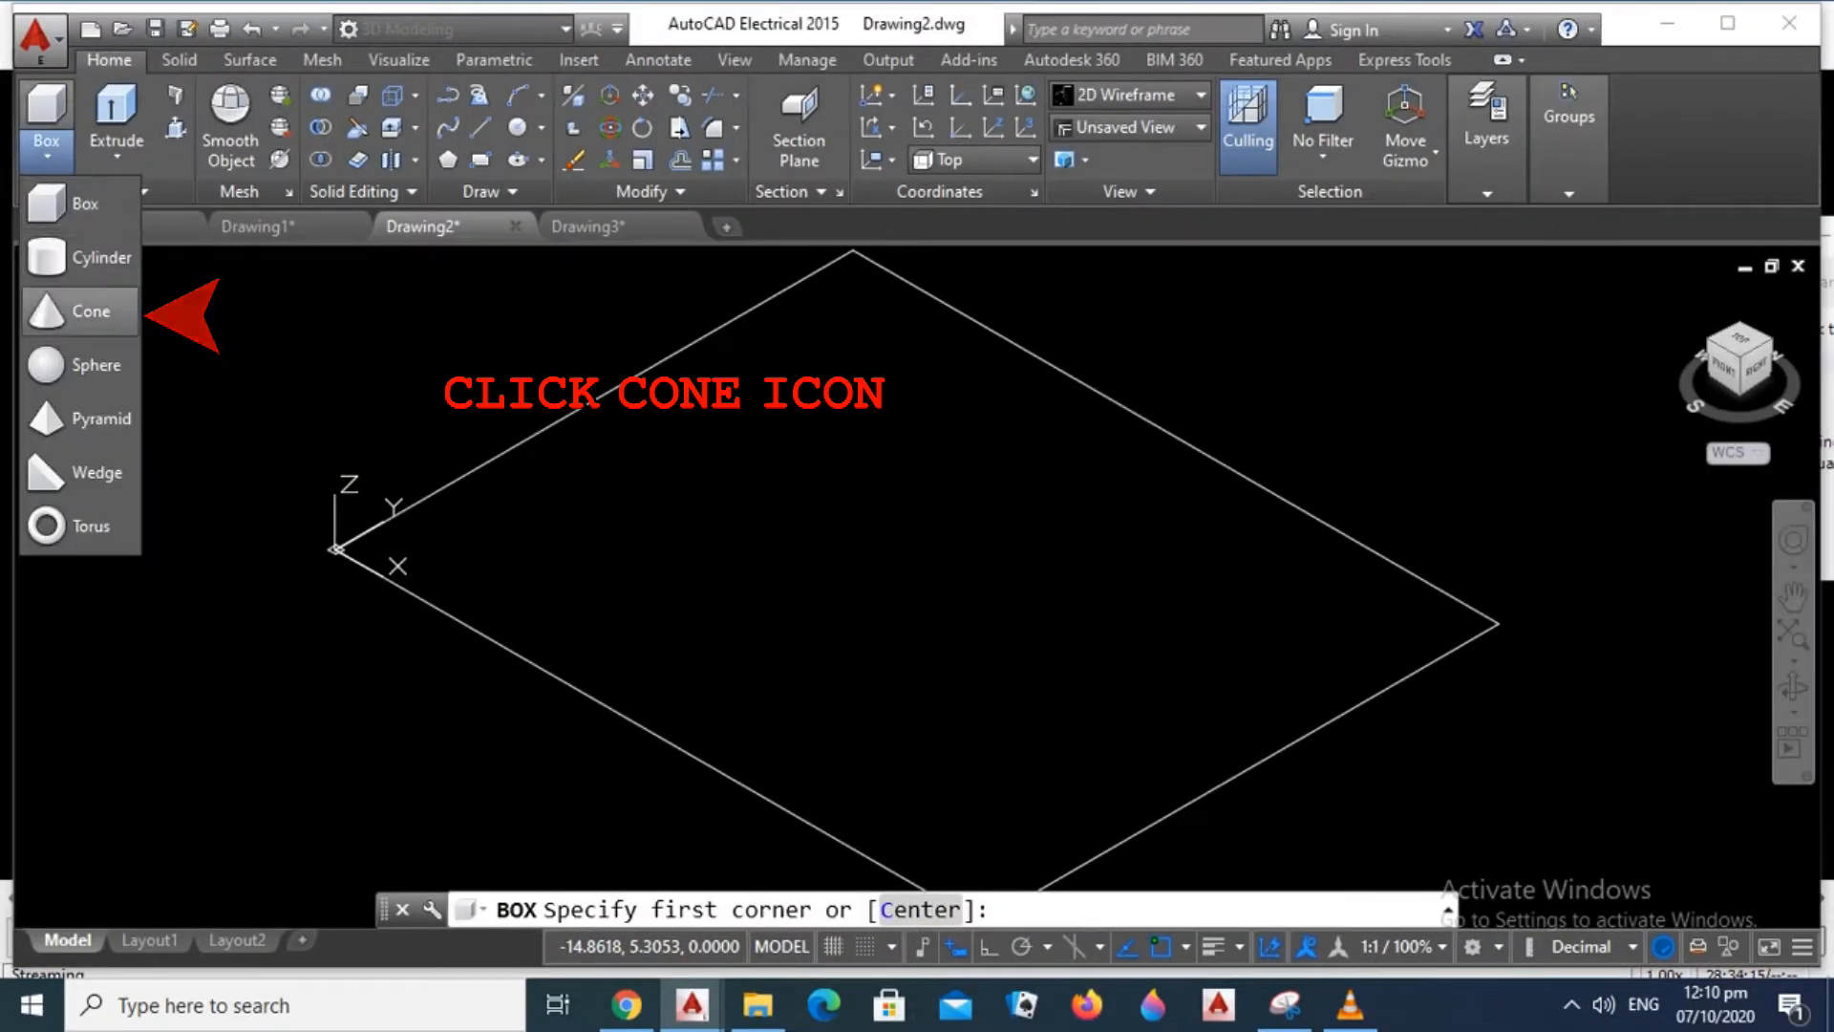
click(86, 312)
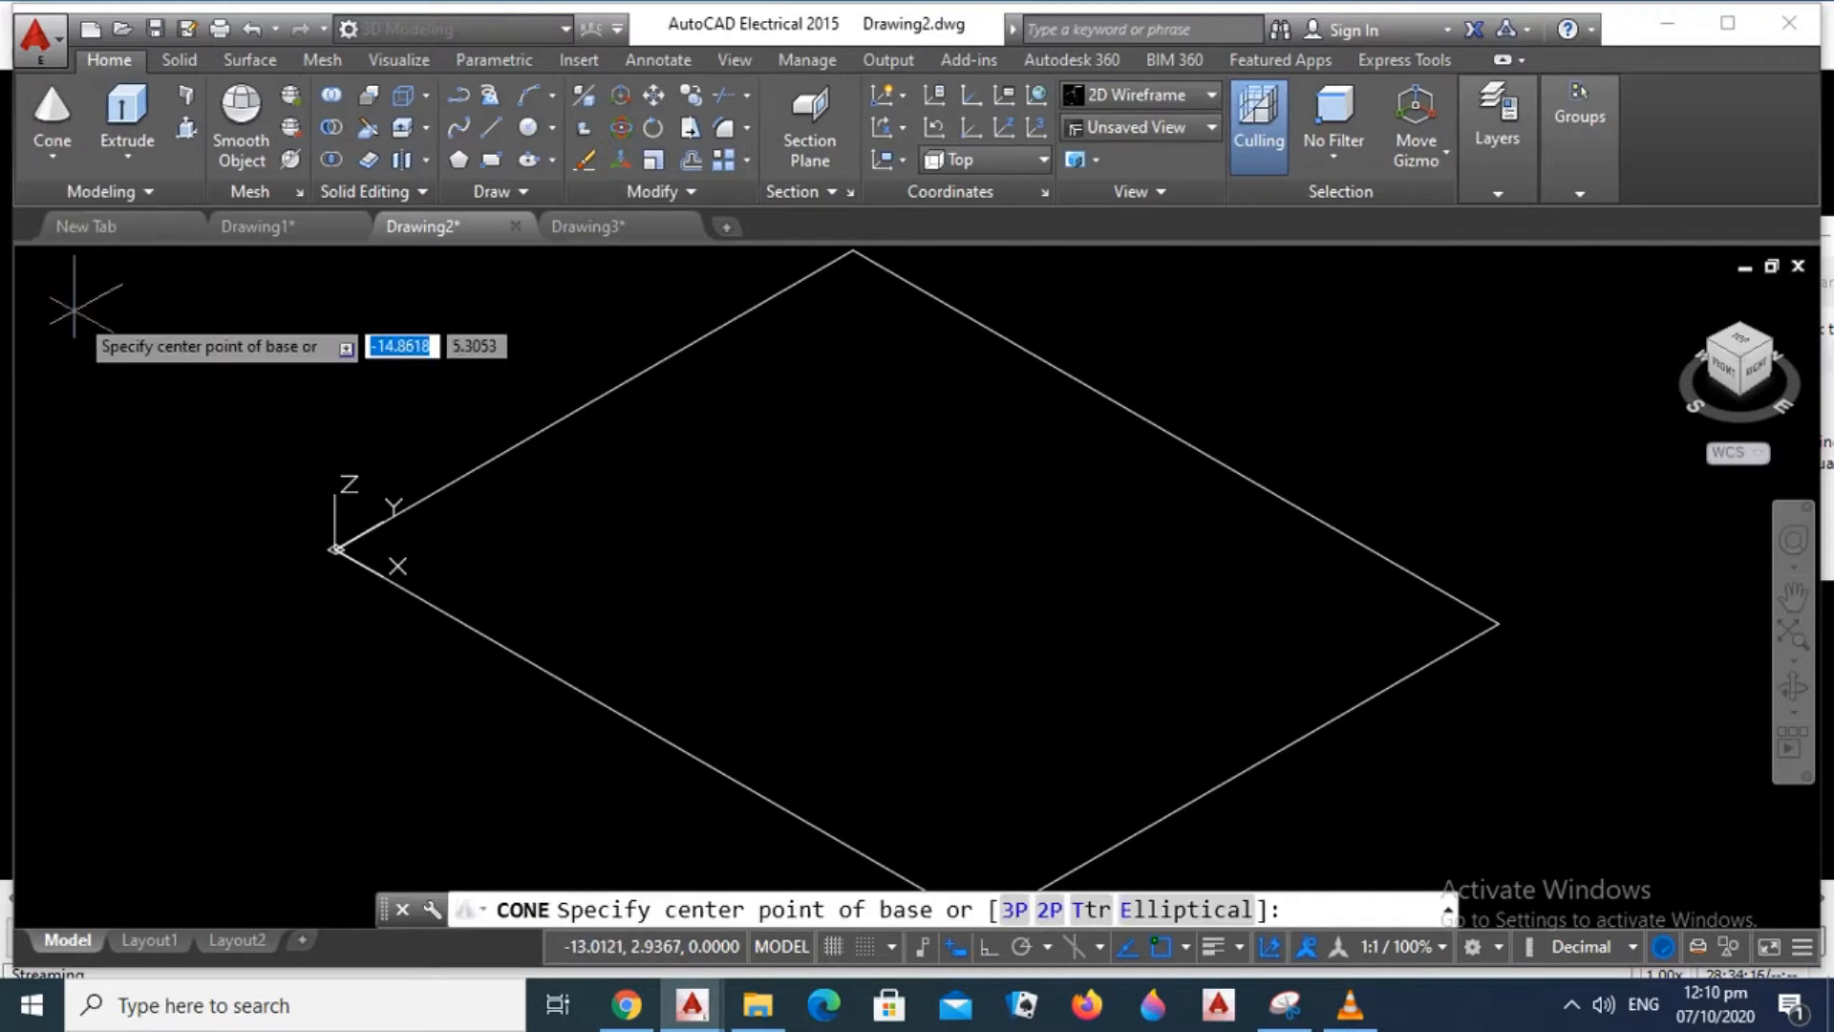
click(834, 541)
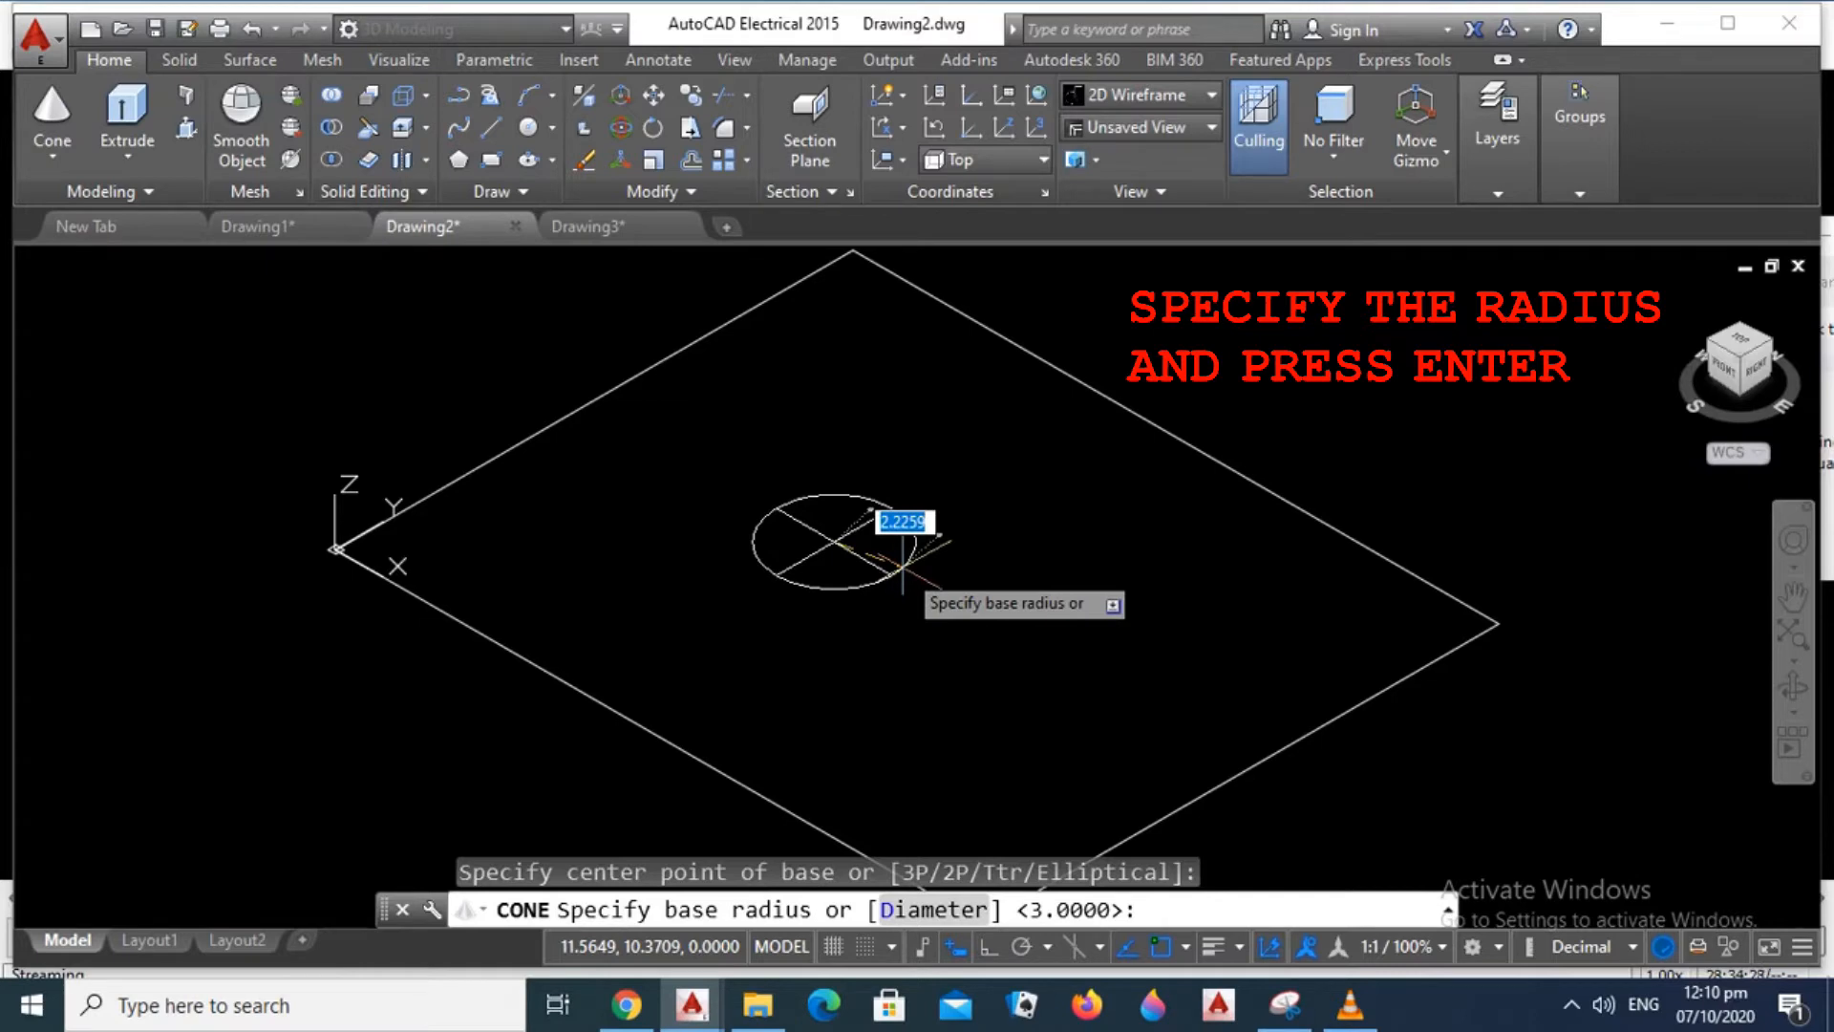
text(3)
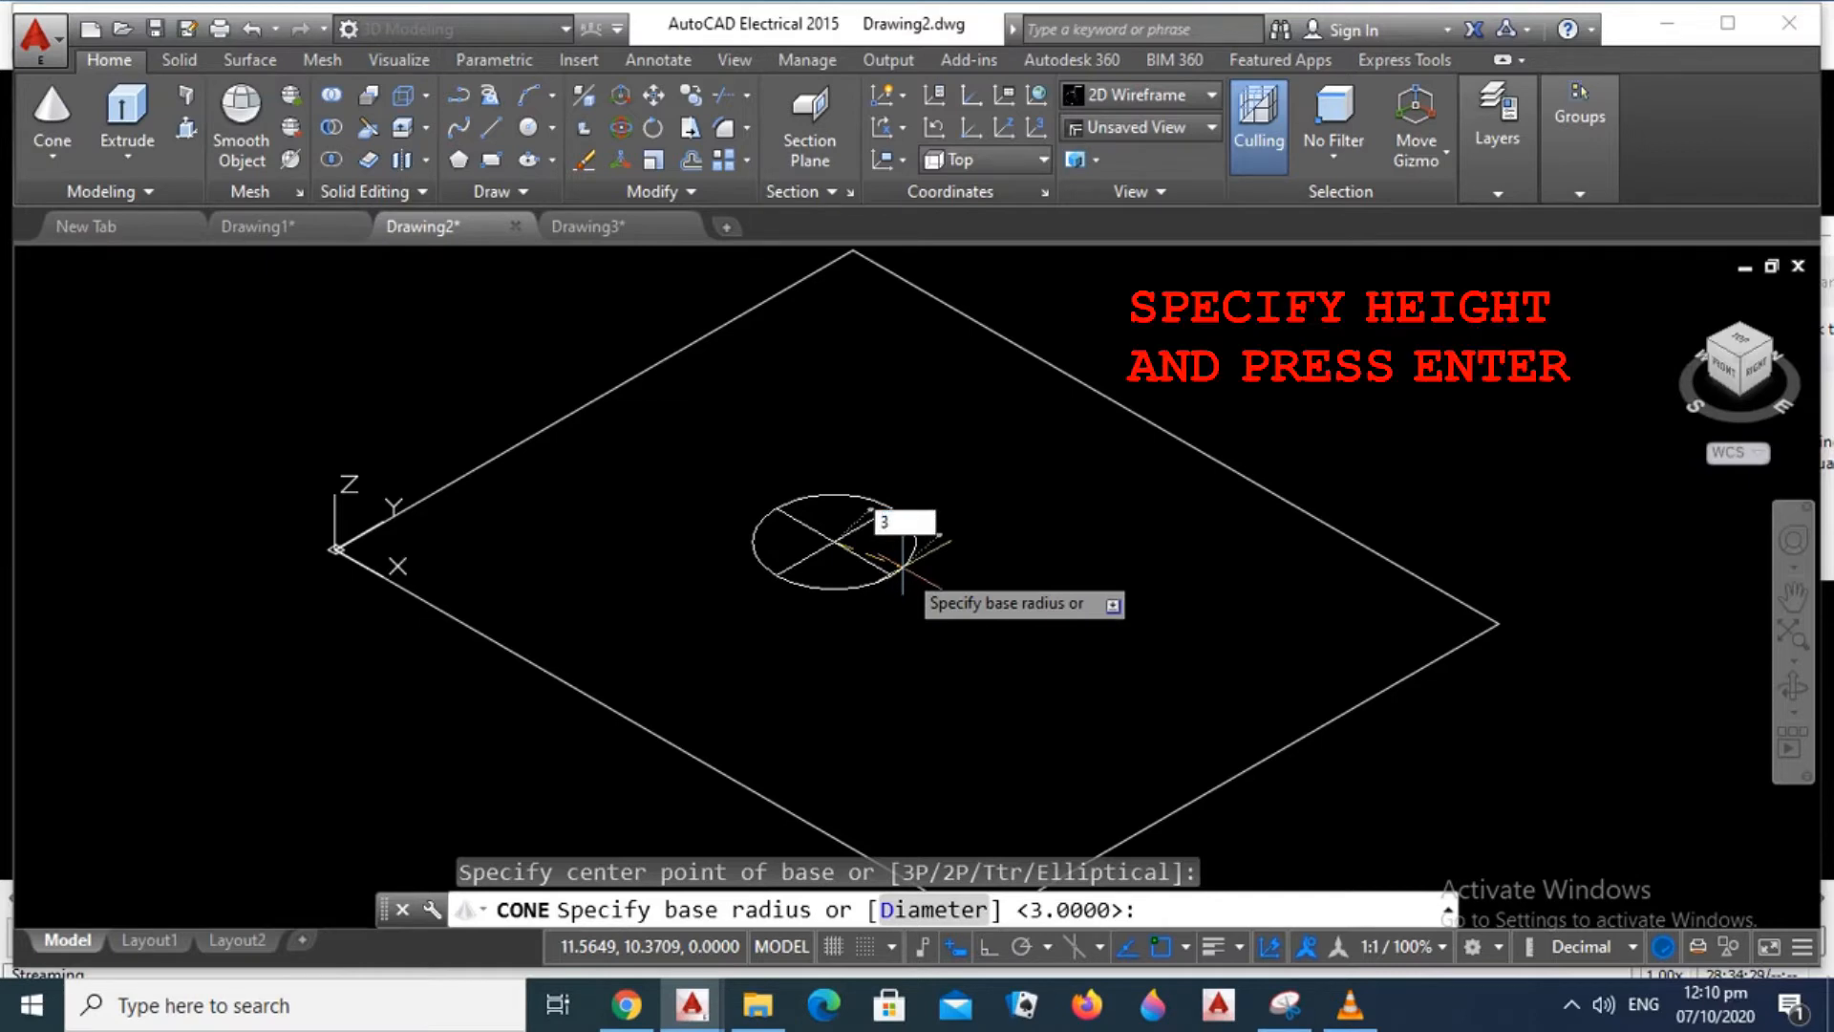
key(Return)
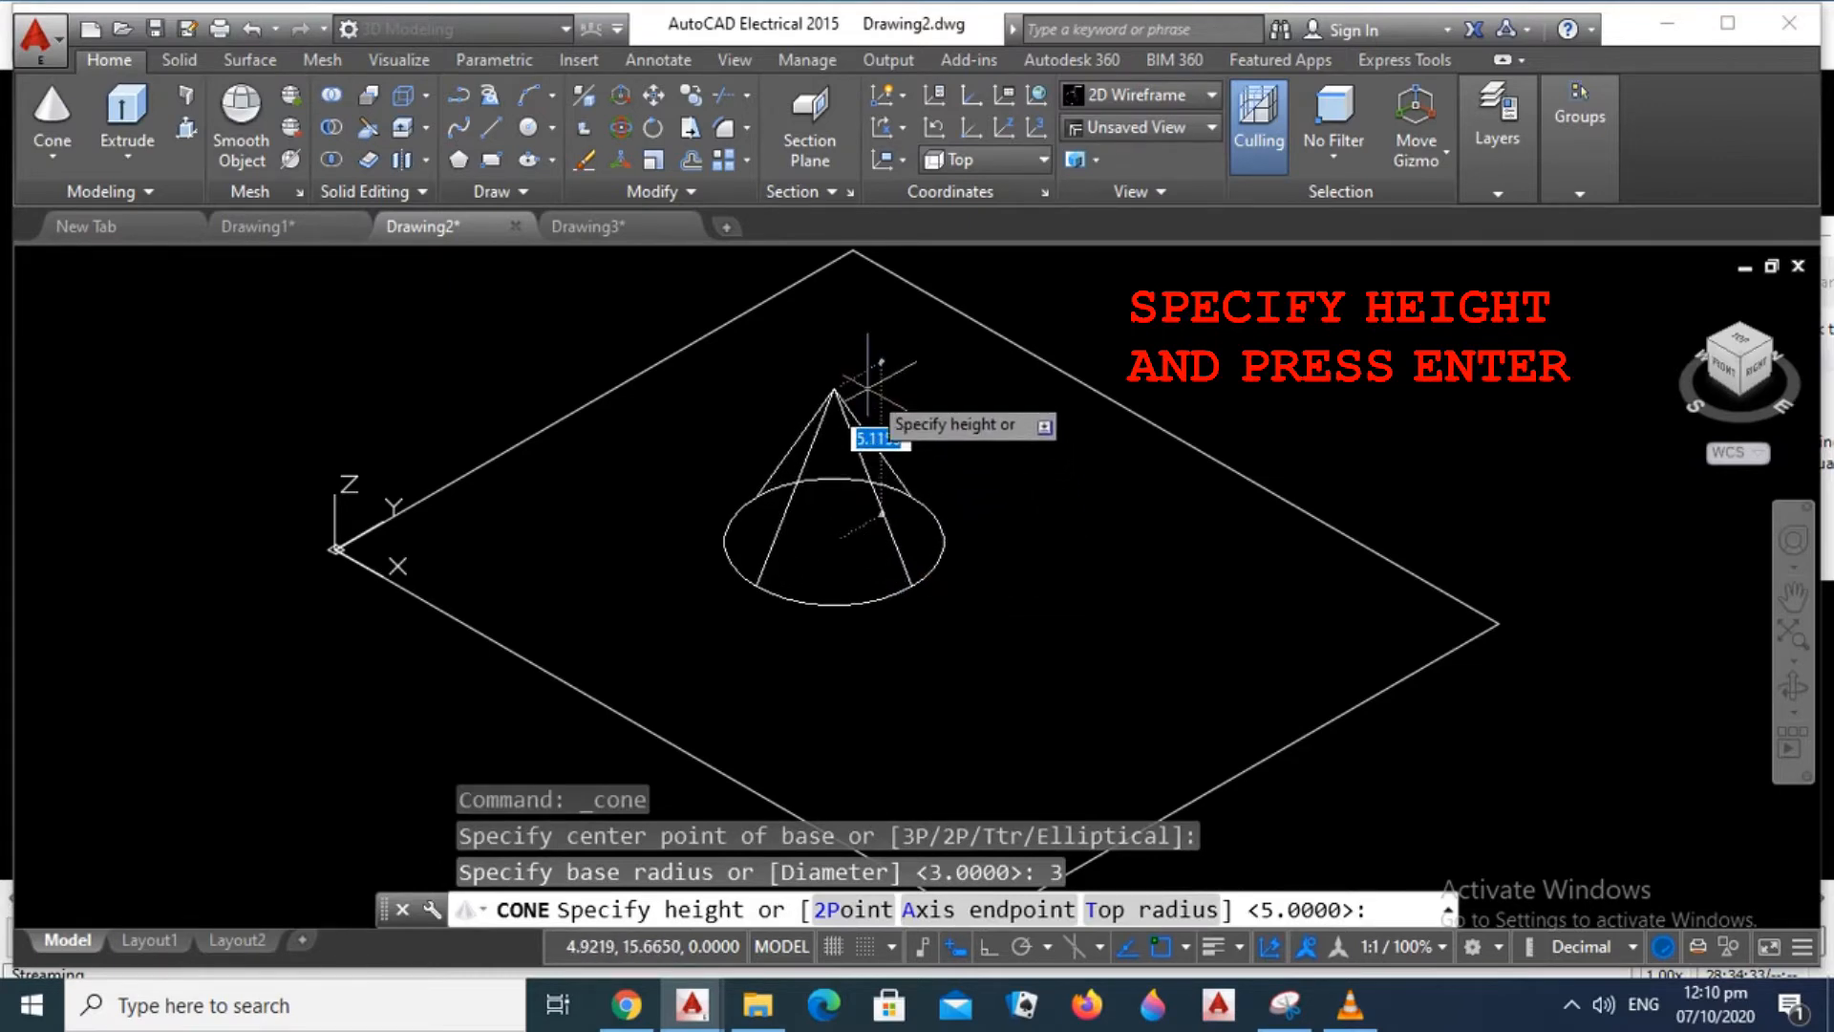
text(5)
key(Return)
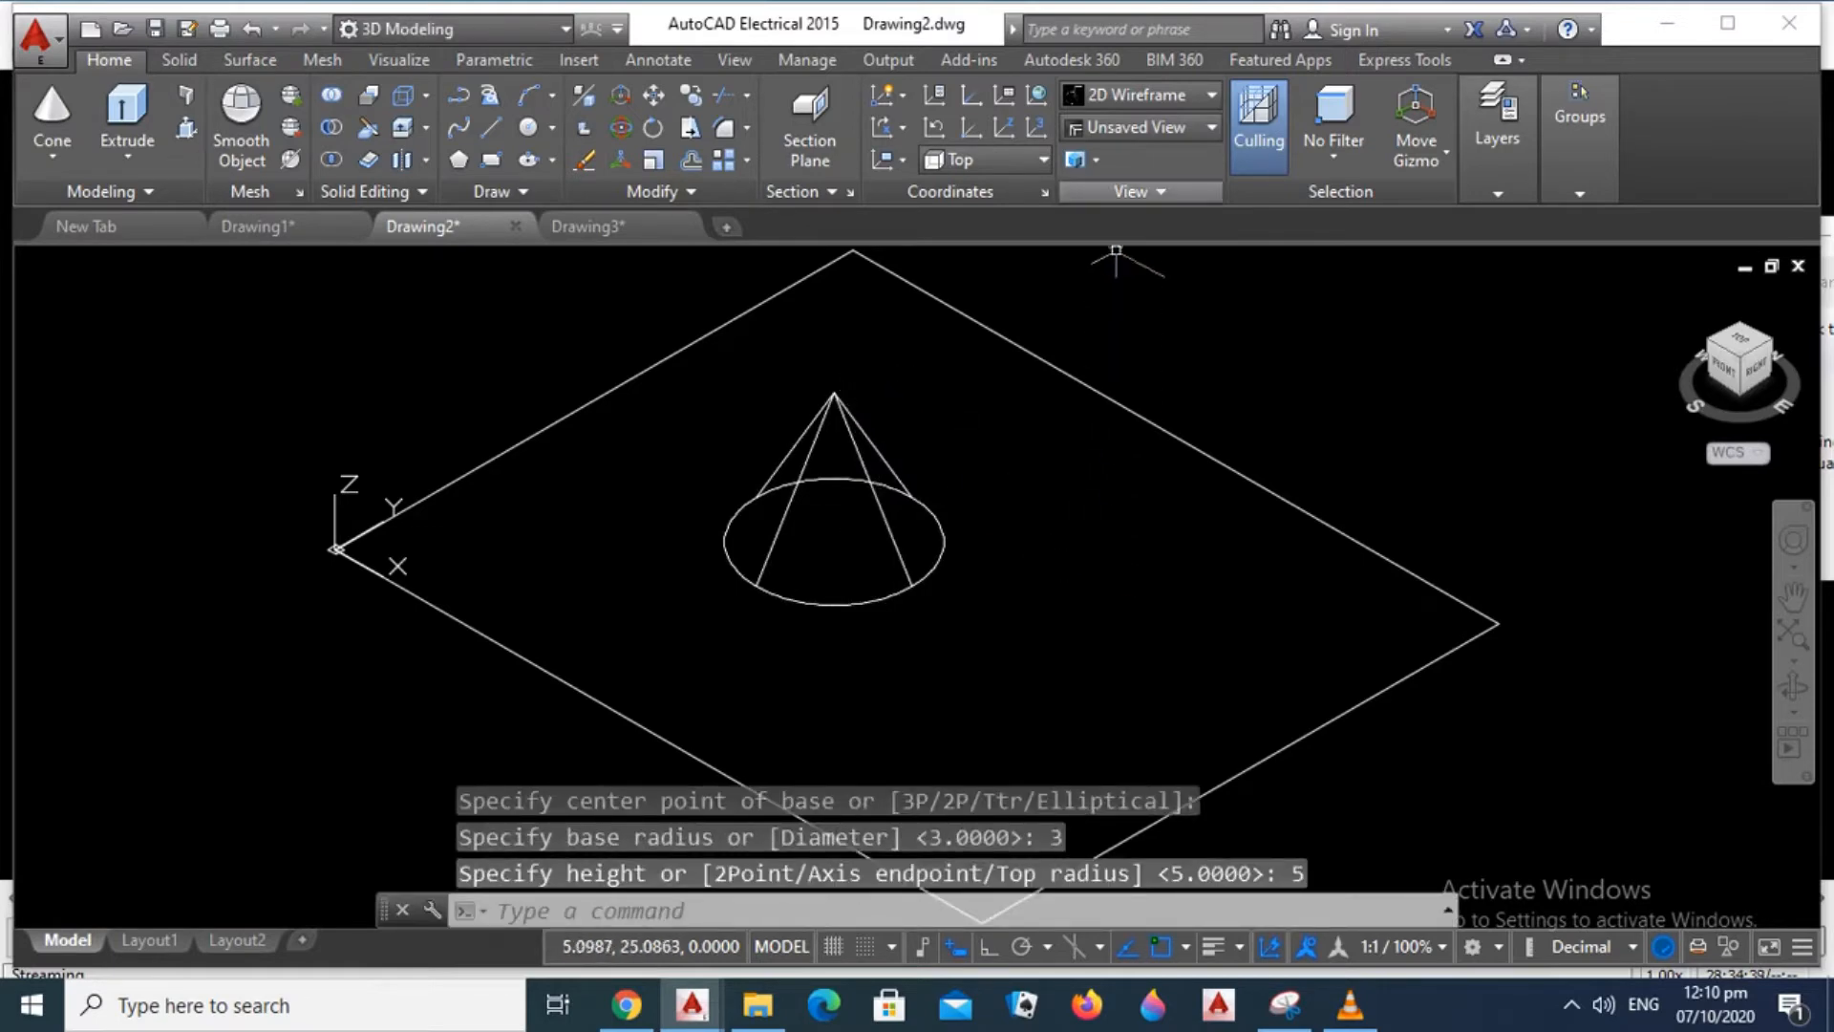
click(1137, 95)
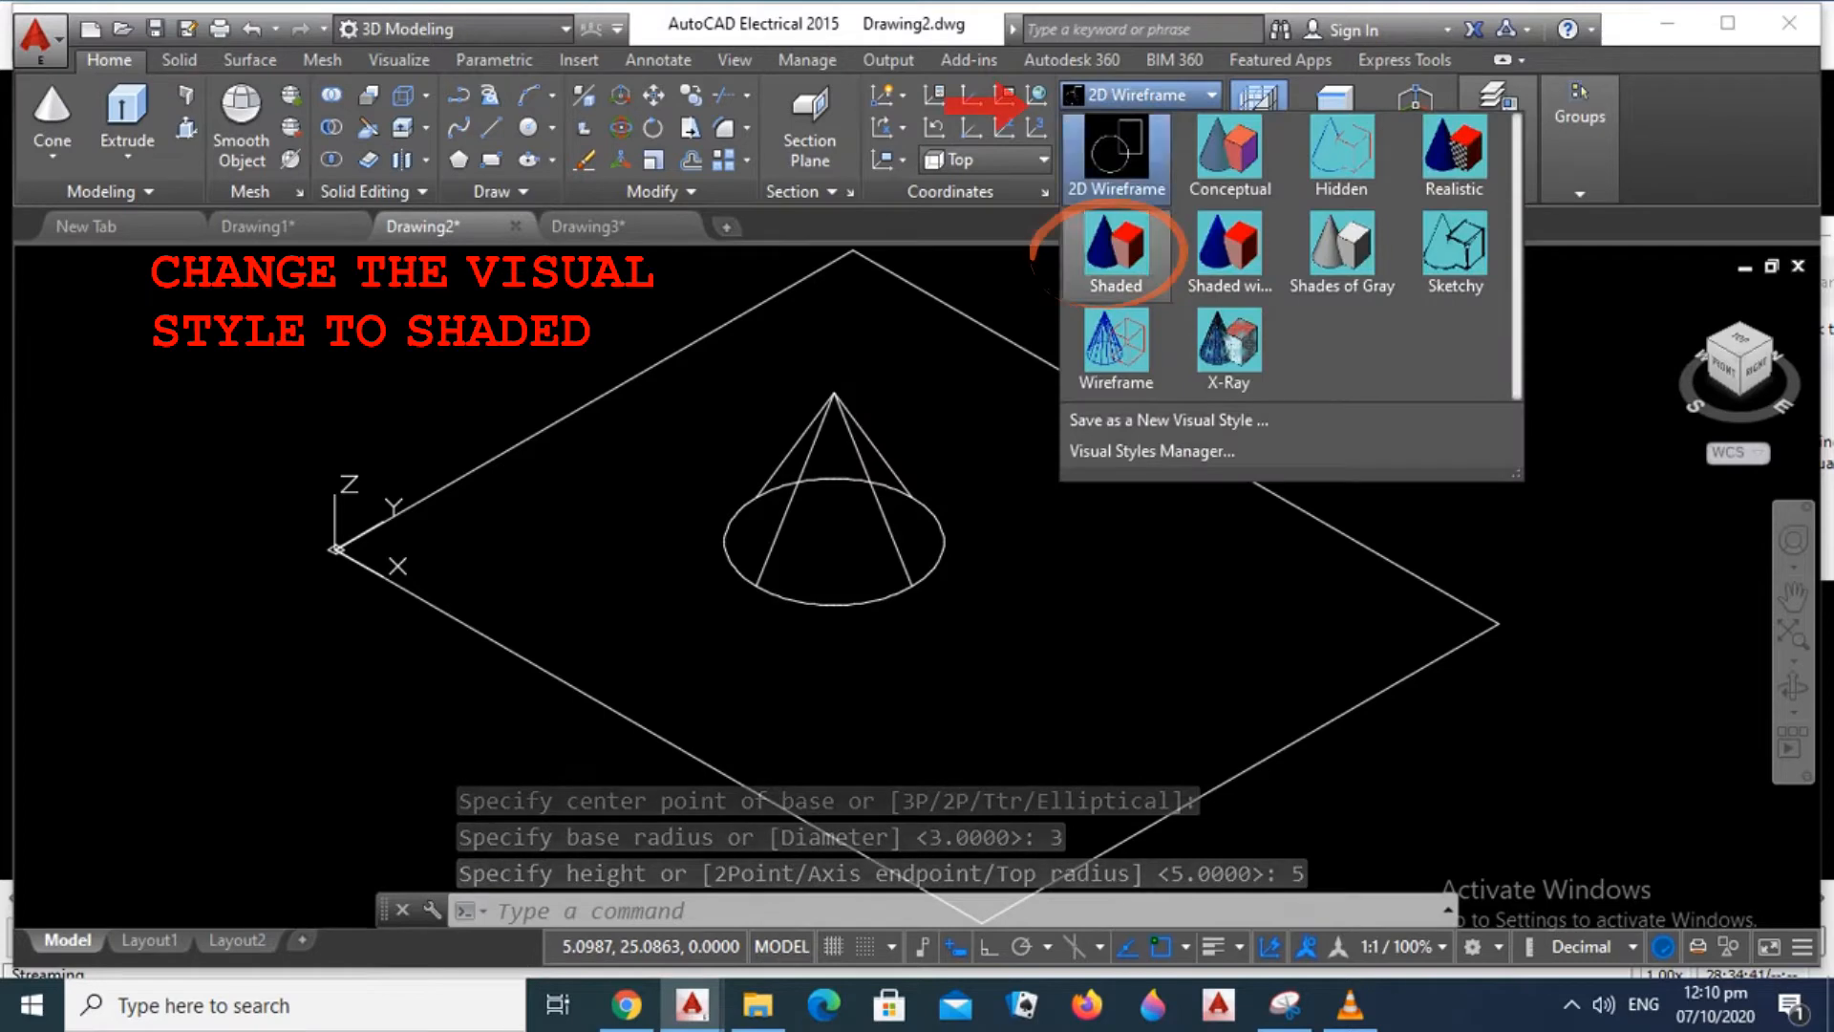
click(1118, 247)
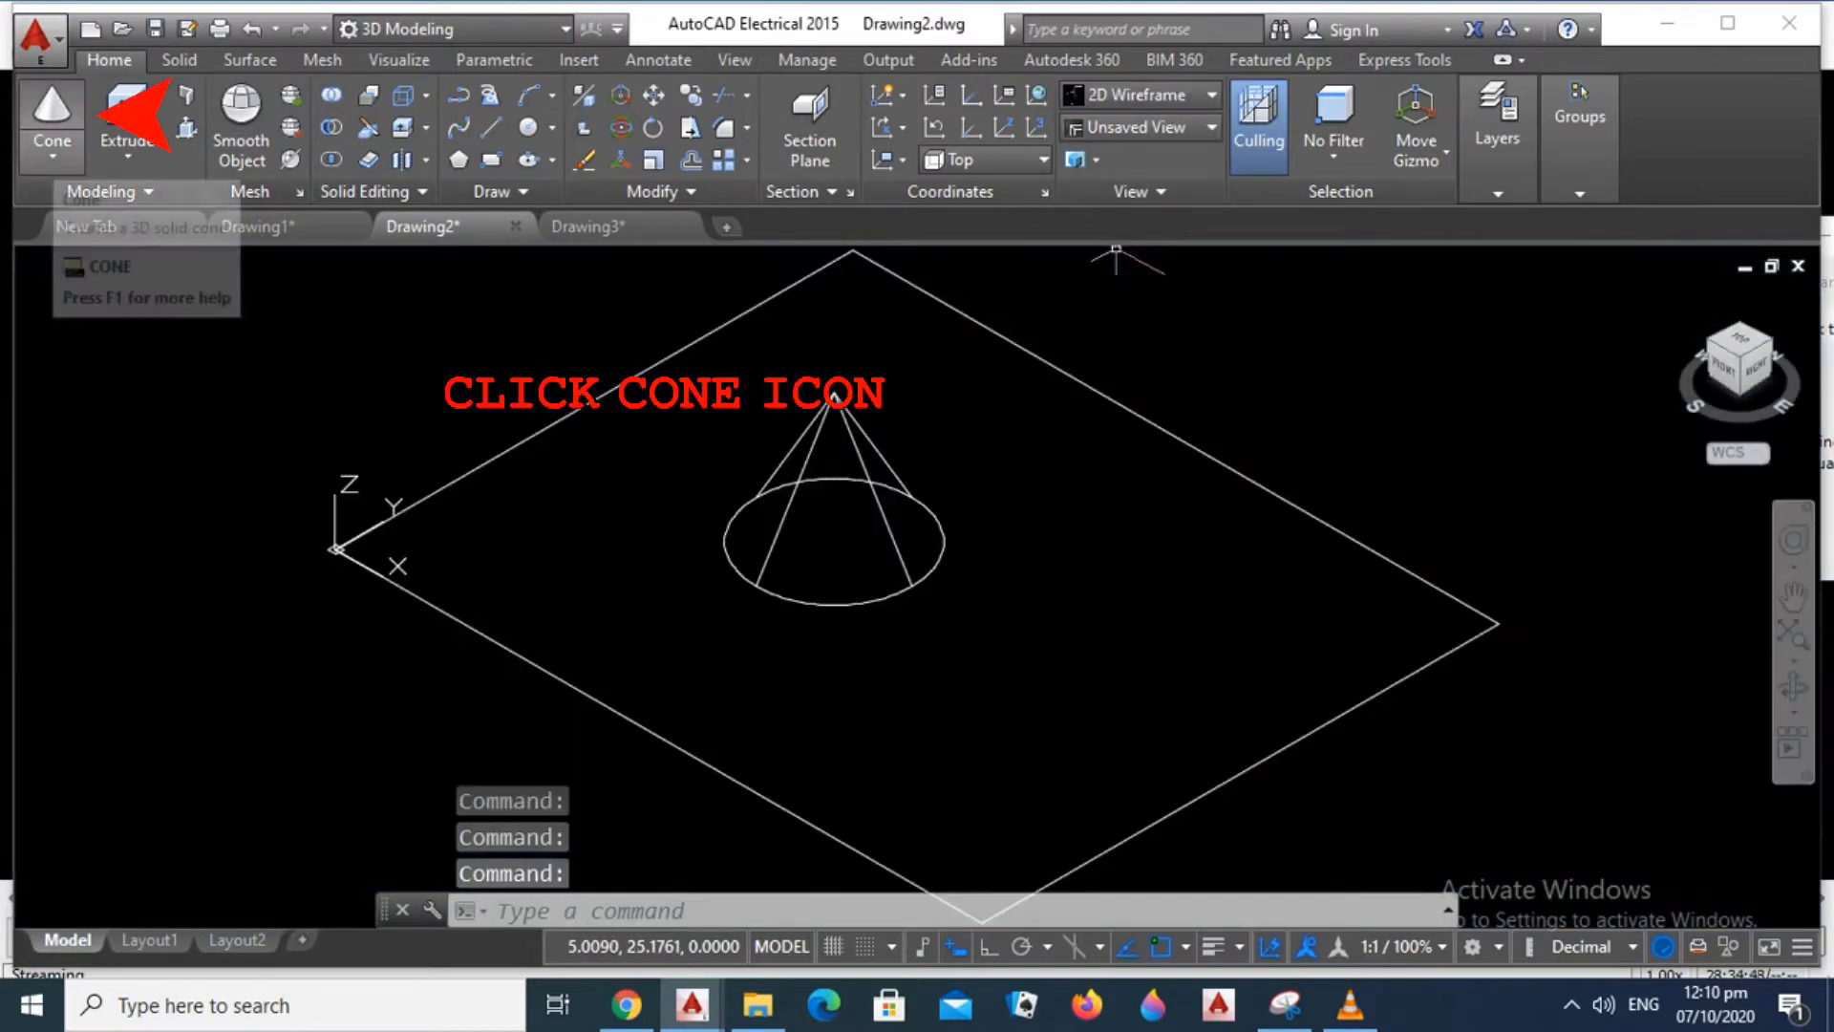
- Create a frustum cone with base radius 3, top radius 1 and height 5 beside the pointed cone, and display both in the Shaded visual style
click(53, 110)
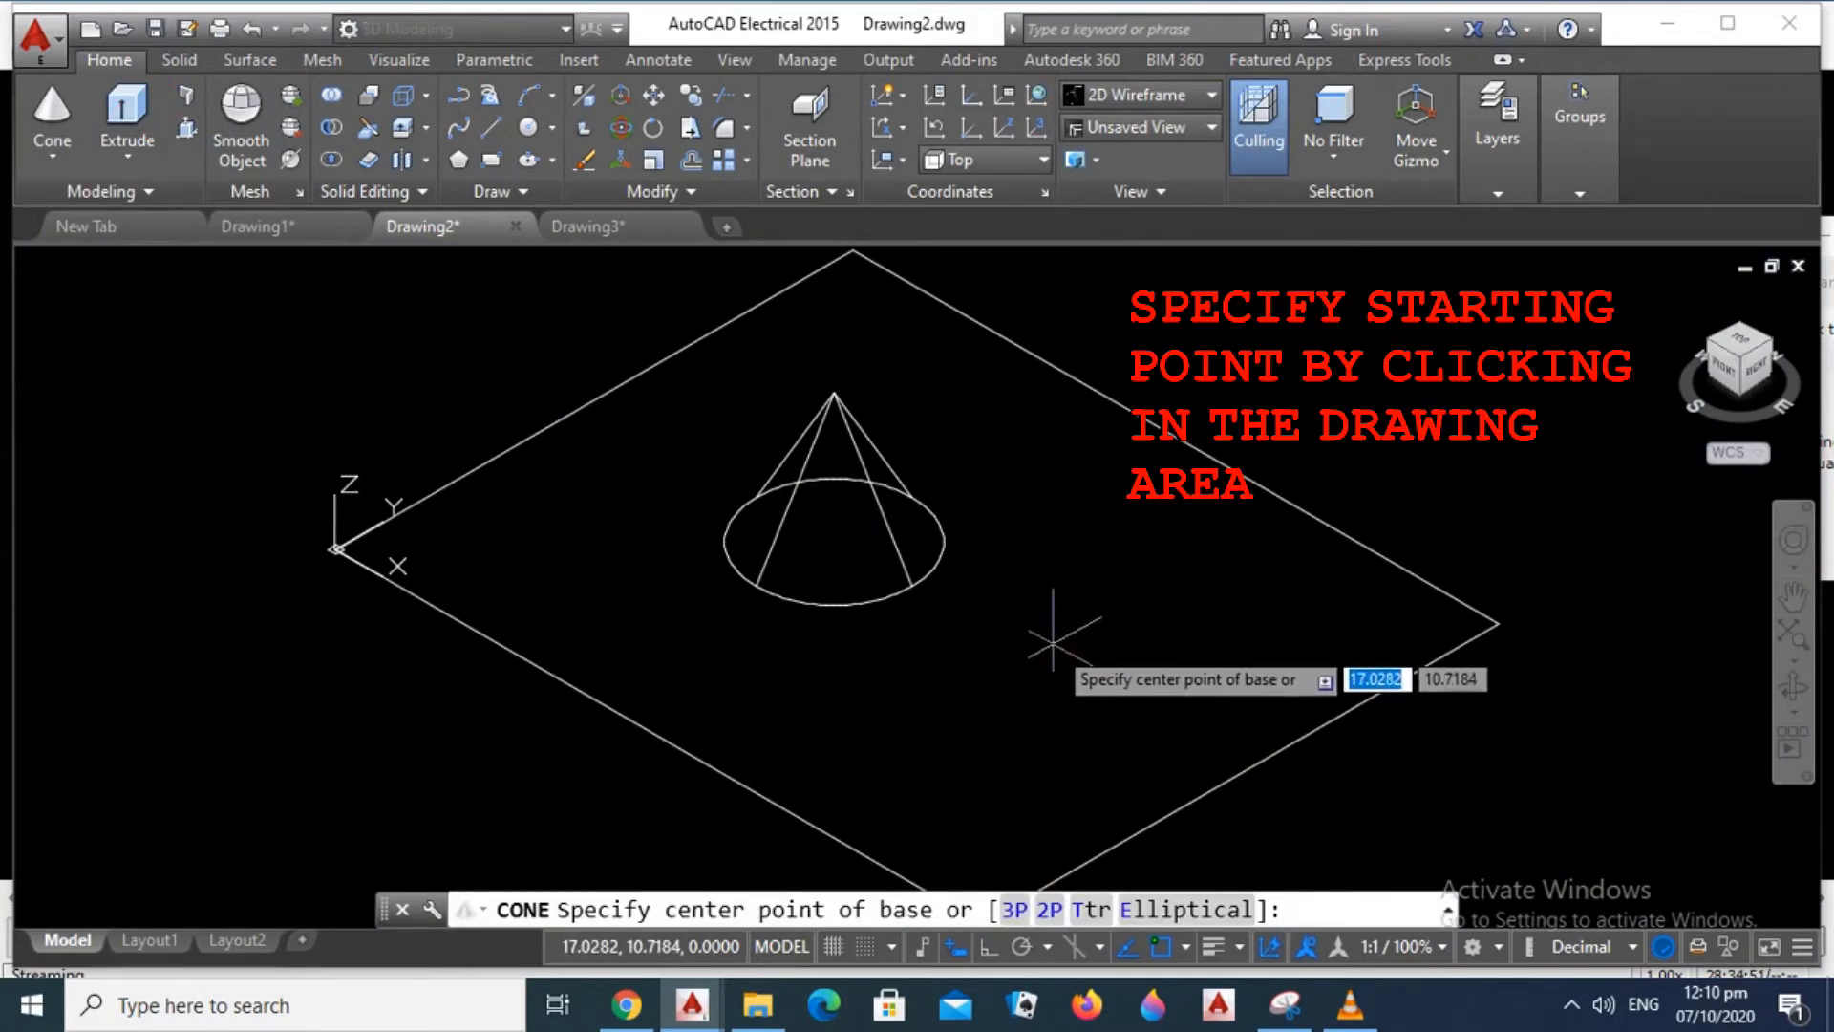
click(1055, 638)
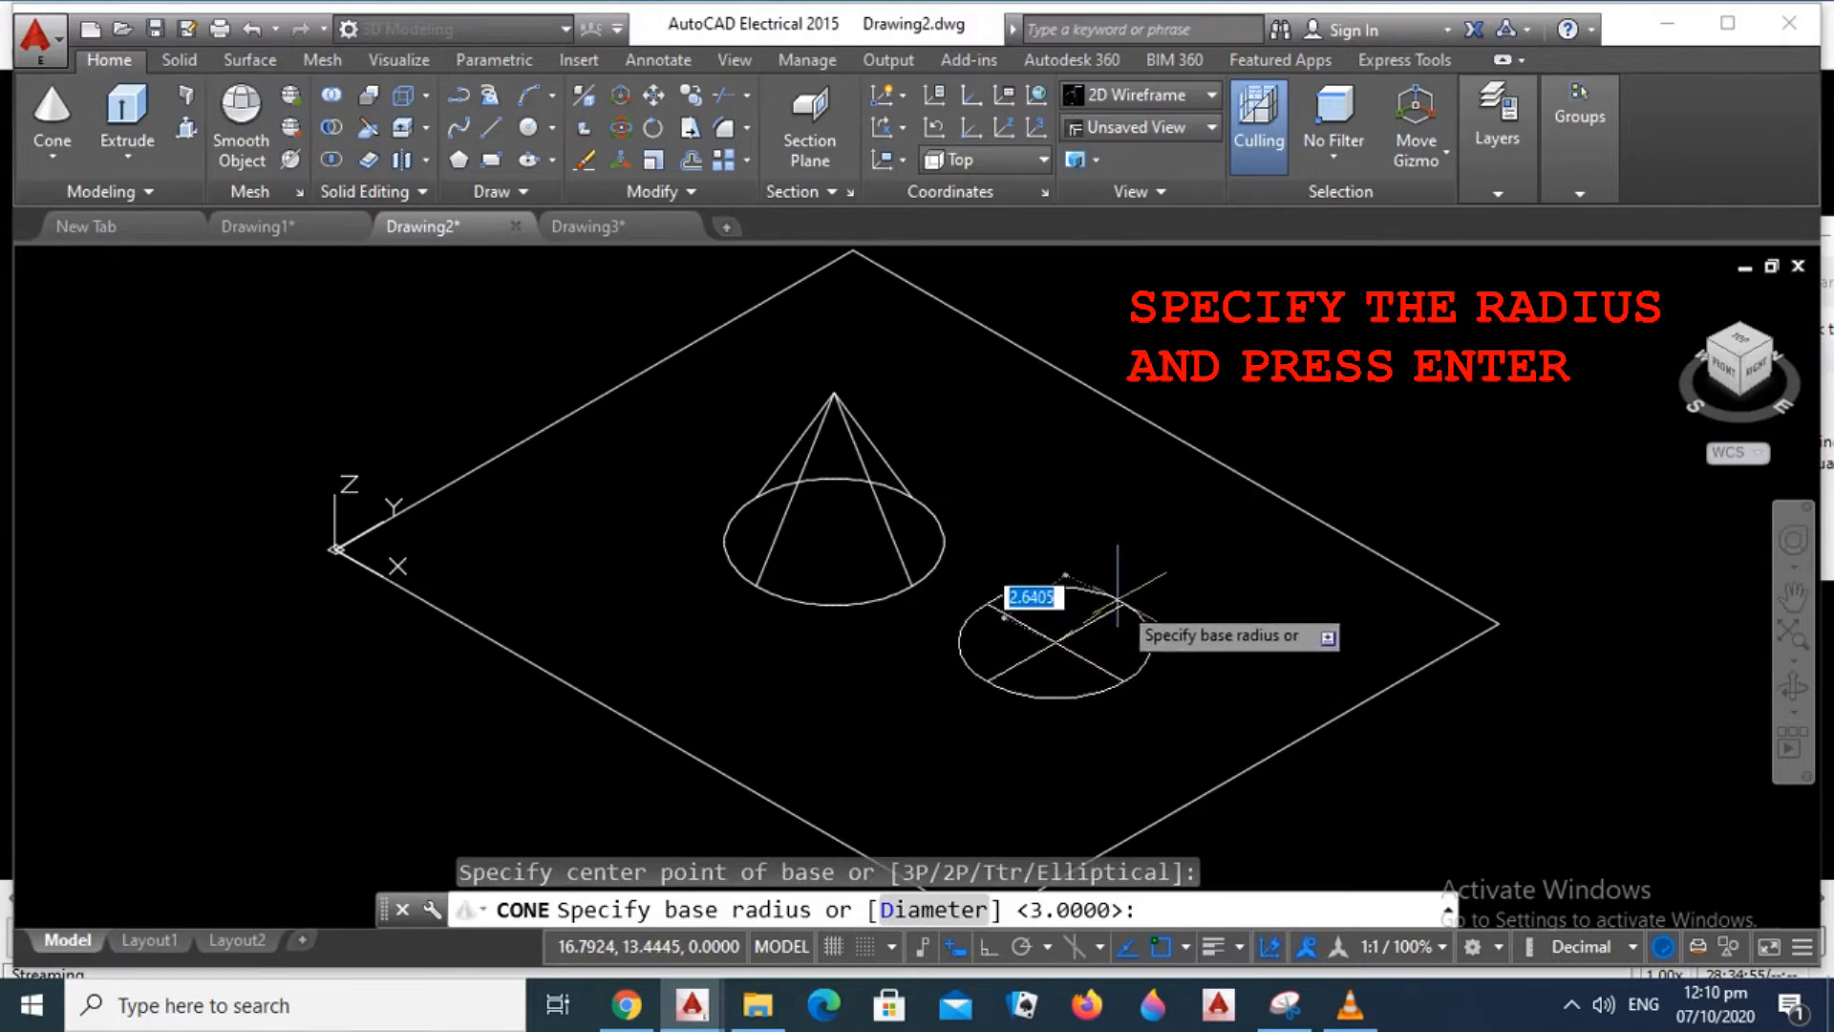
text(3)
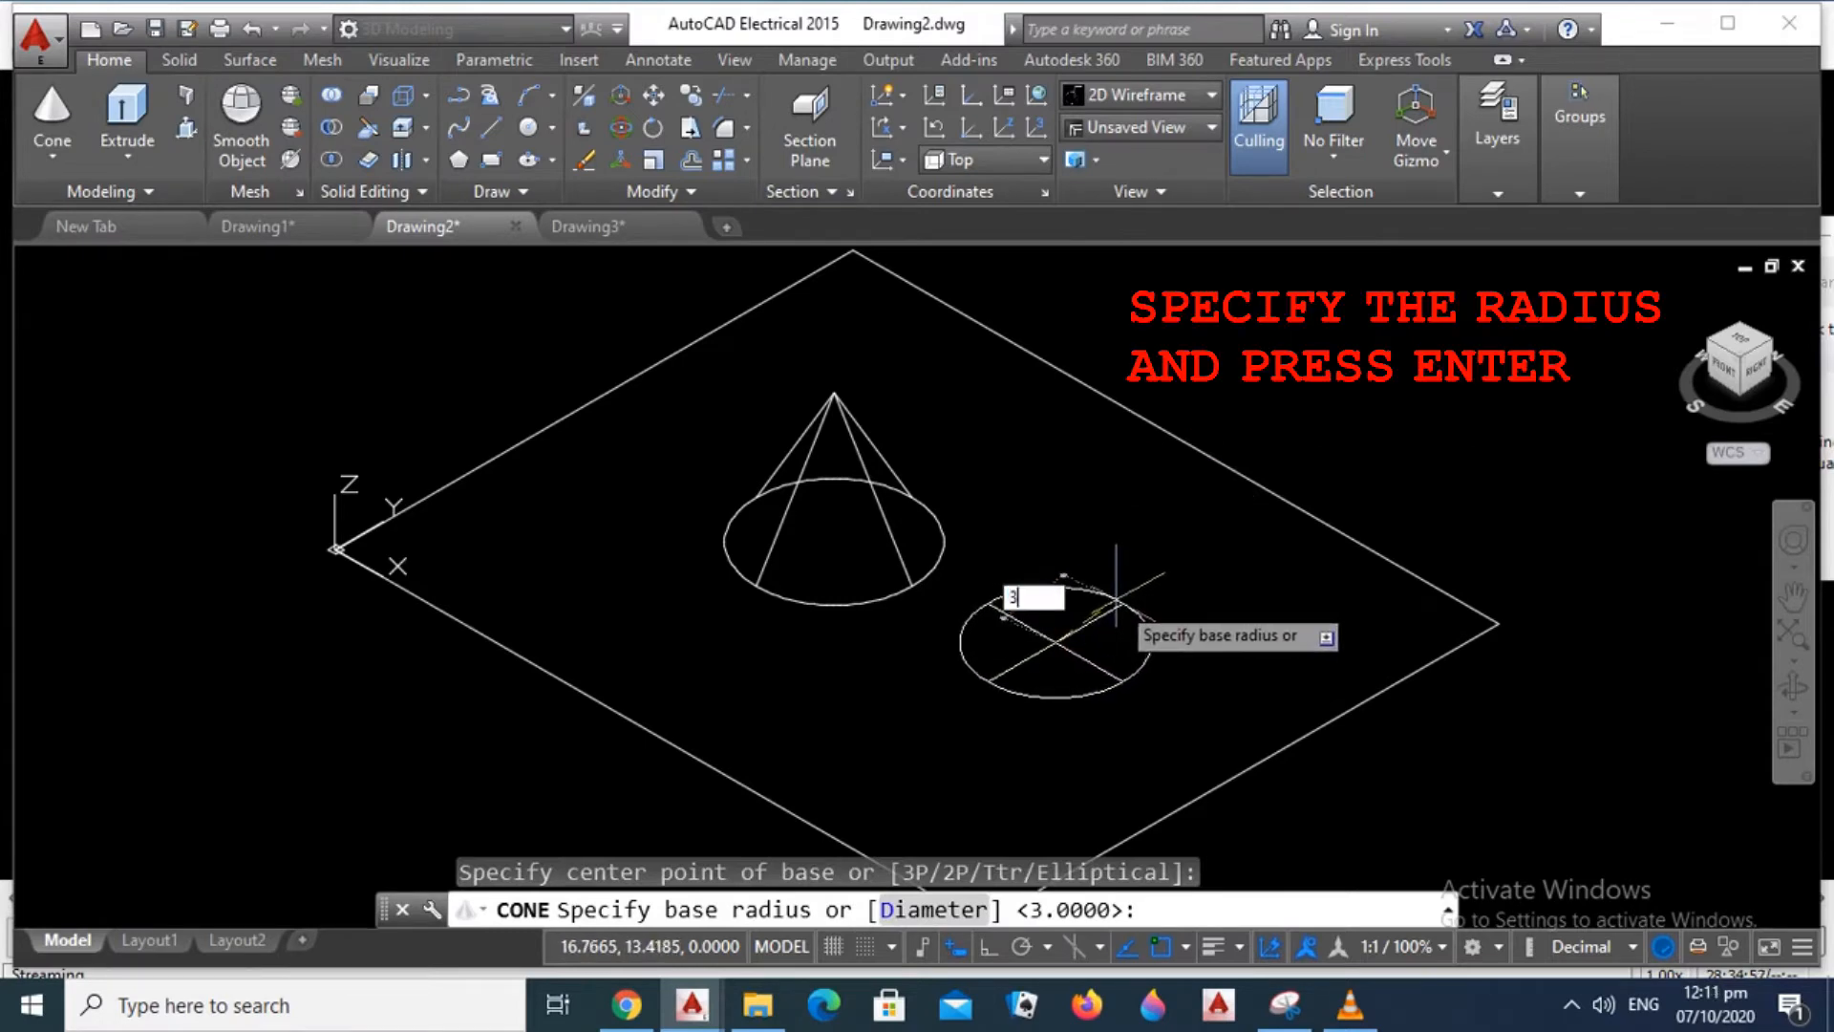
key(Return)
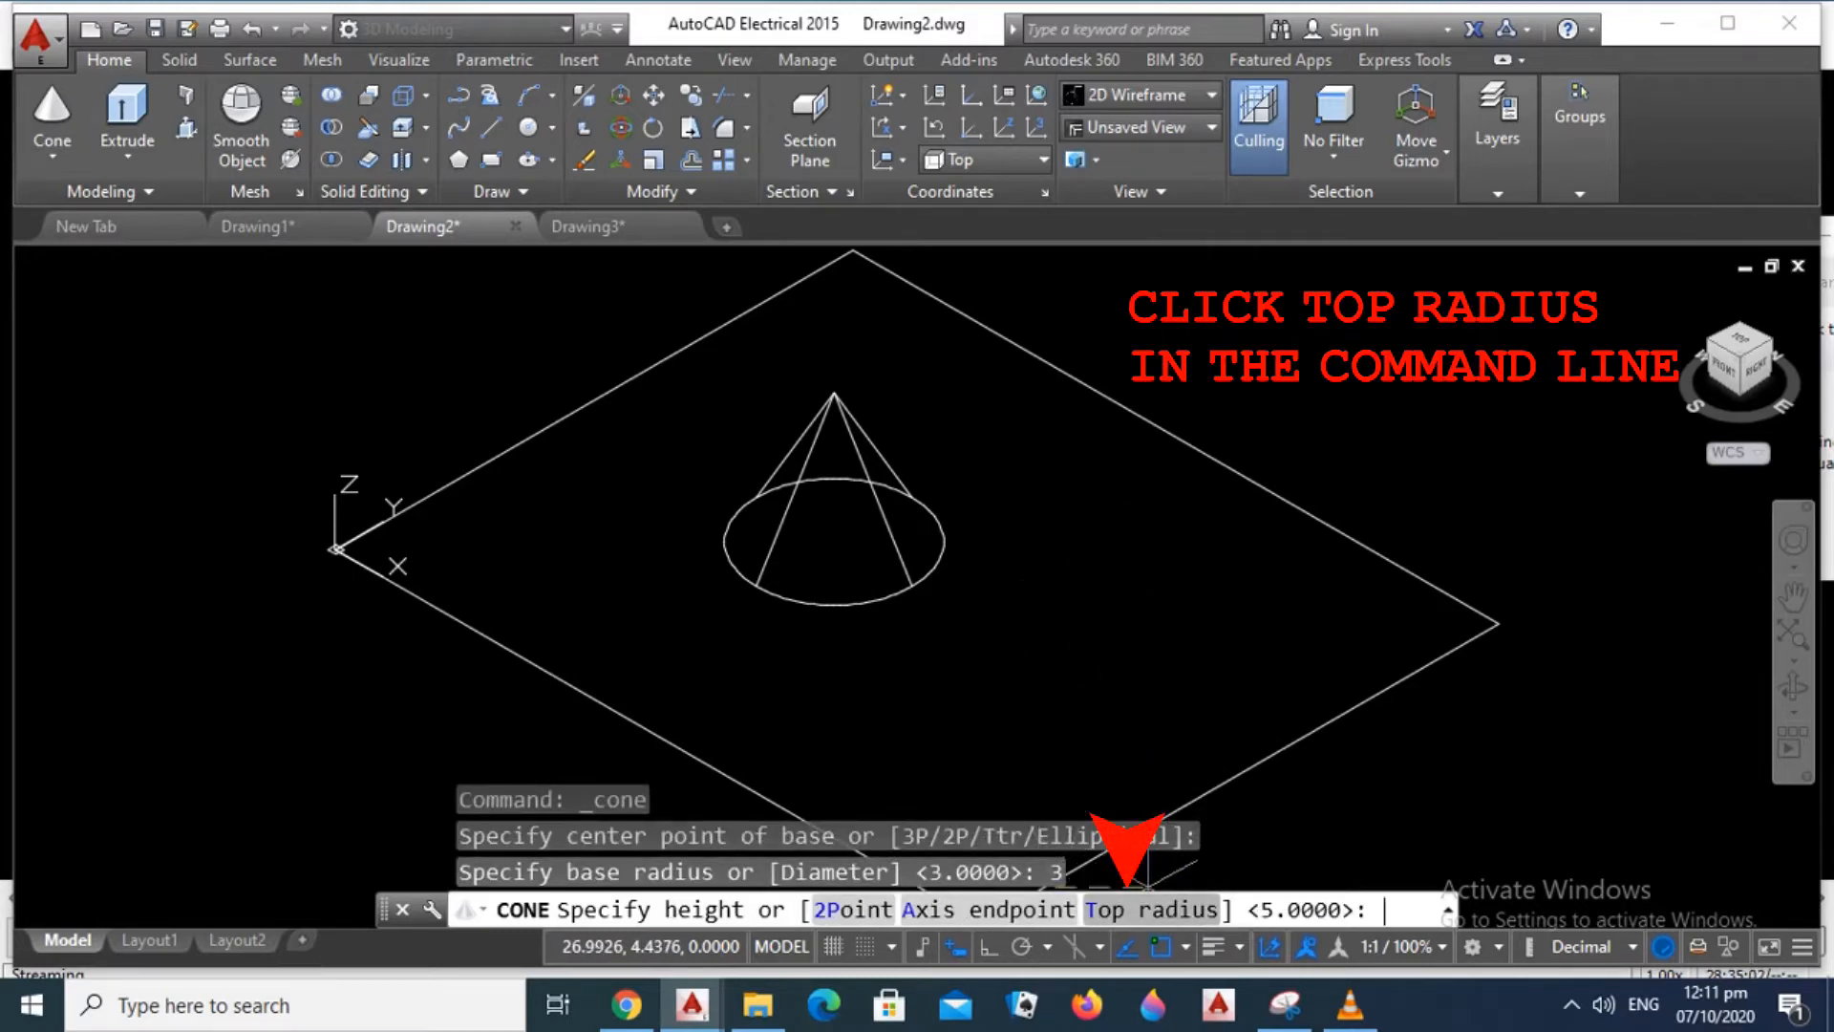
click(1152, 909)
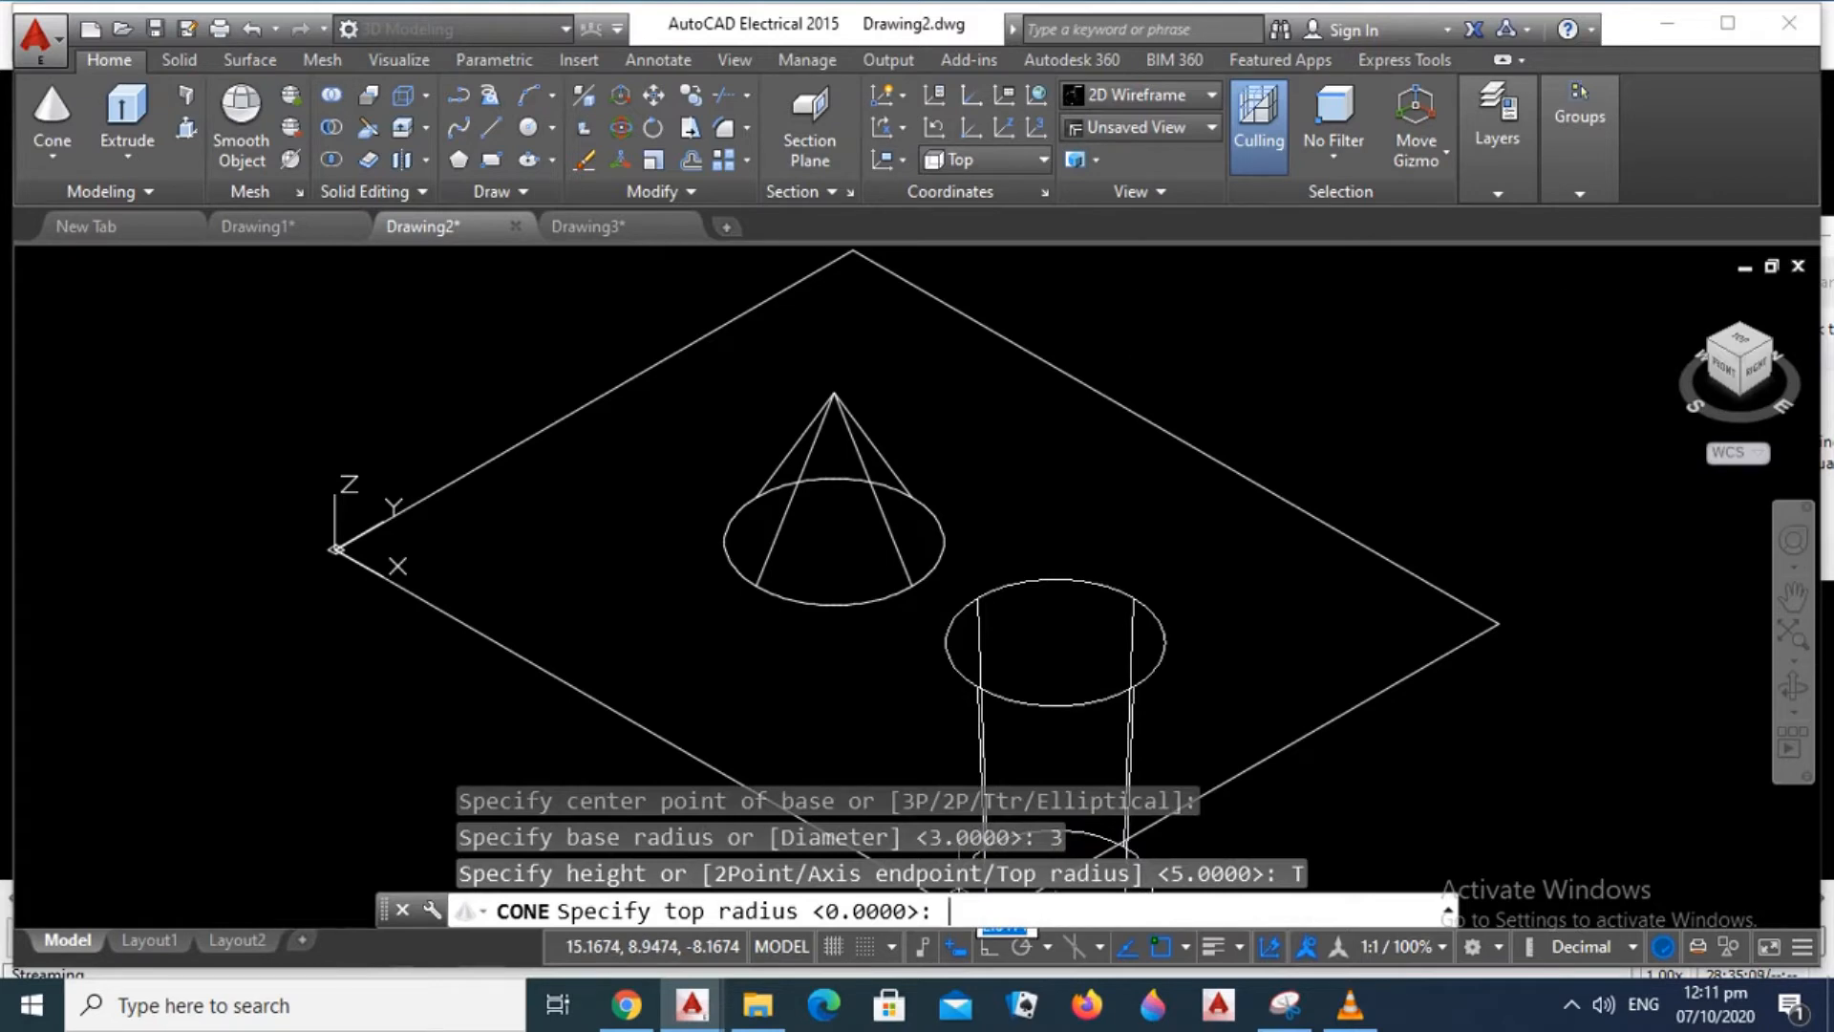
key(Return)
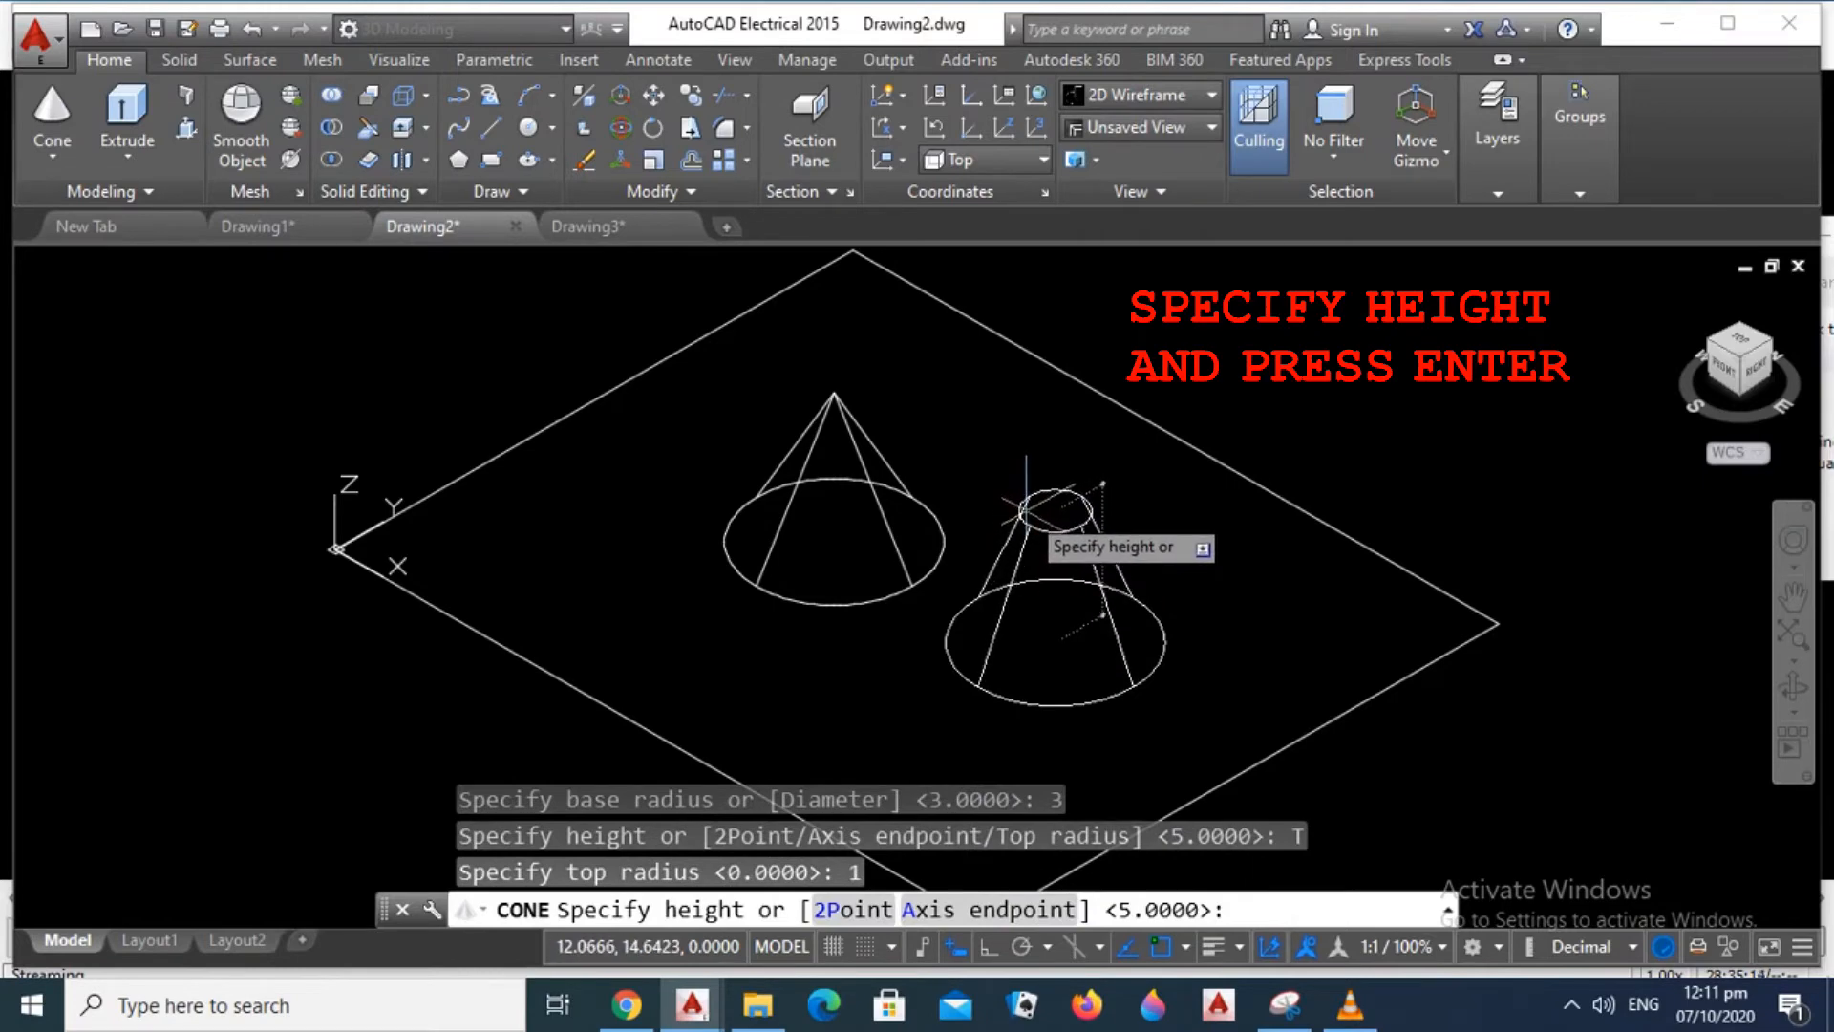
text(5)
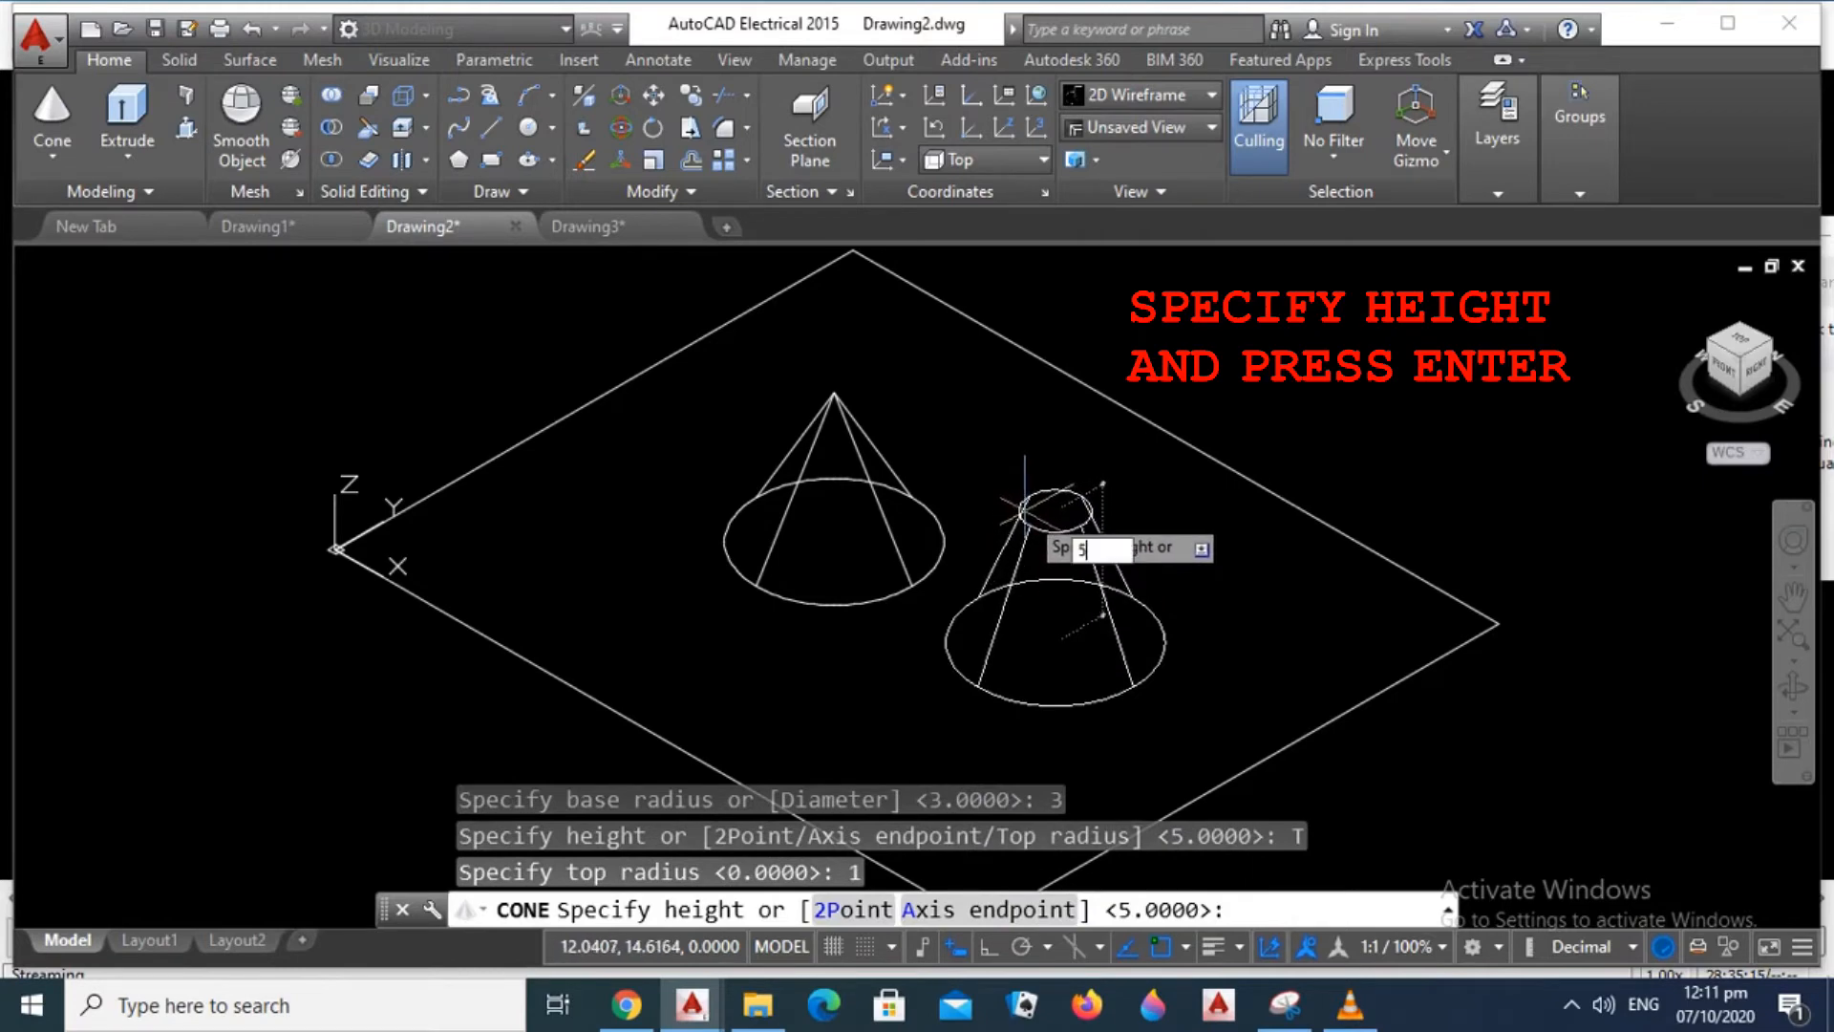
key(Return)
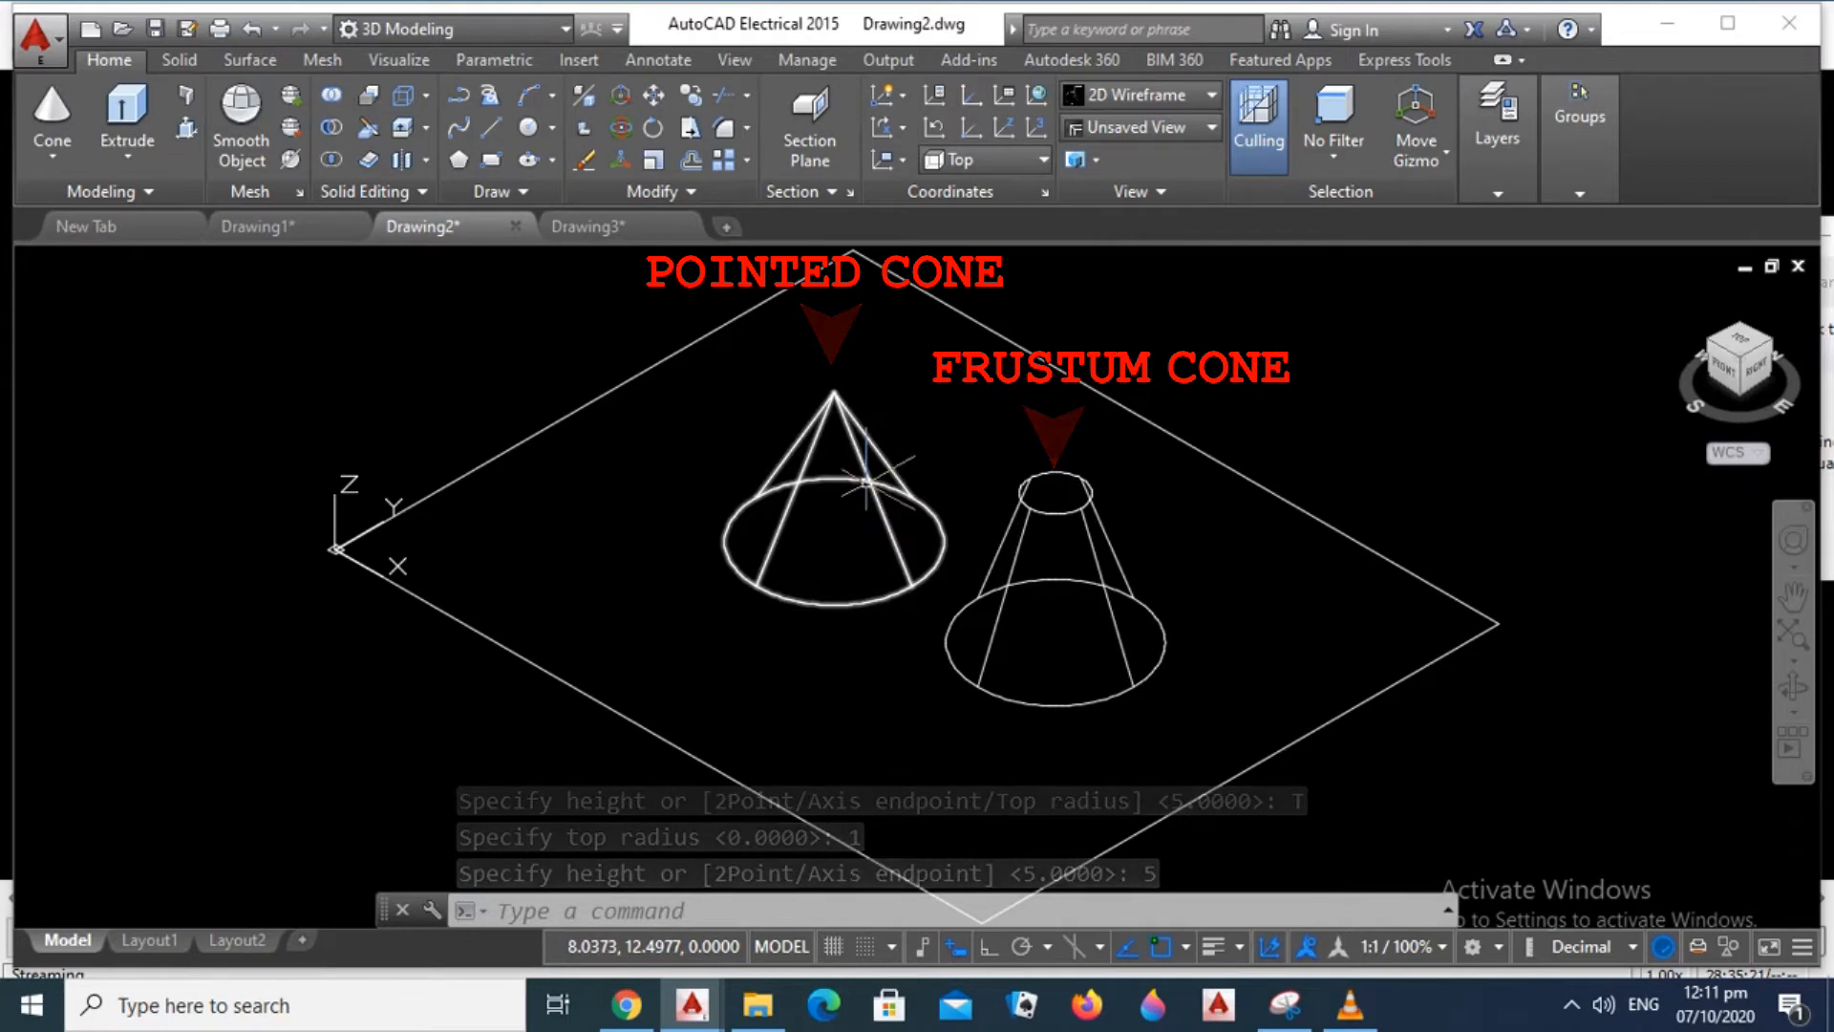
click(1142, 96)
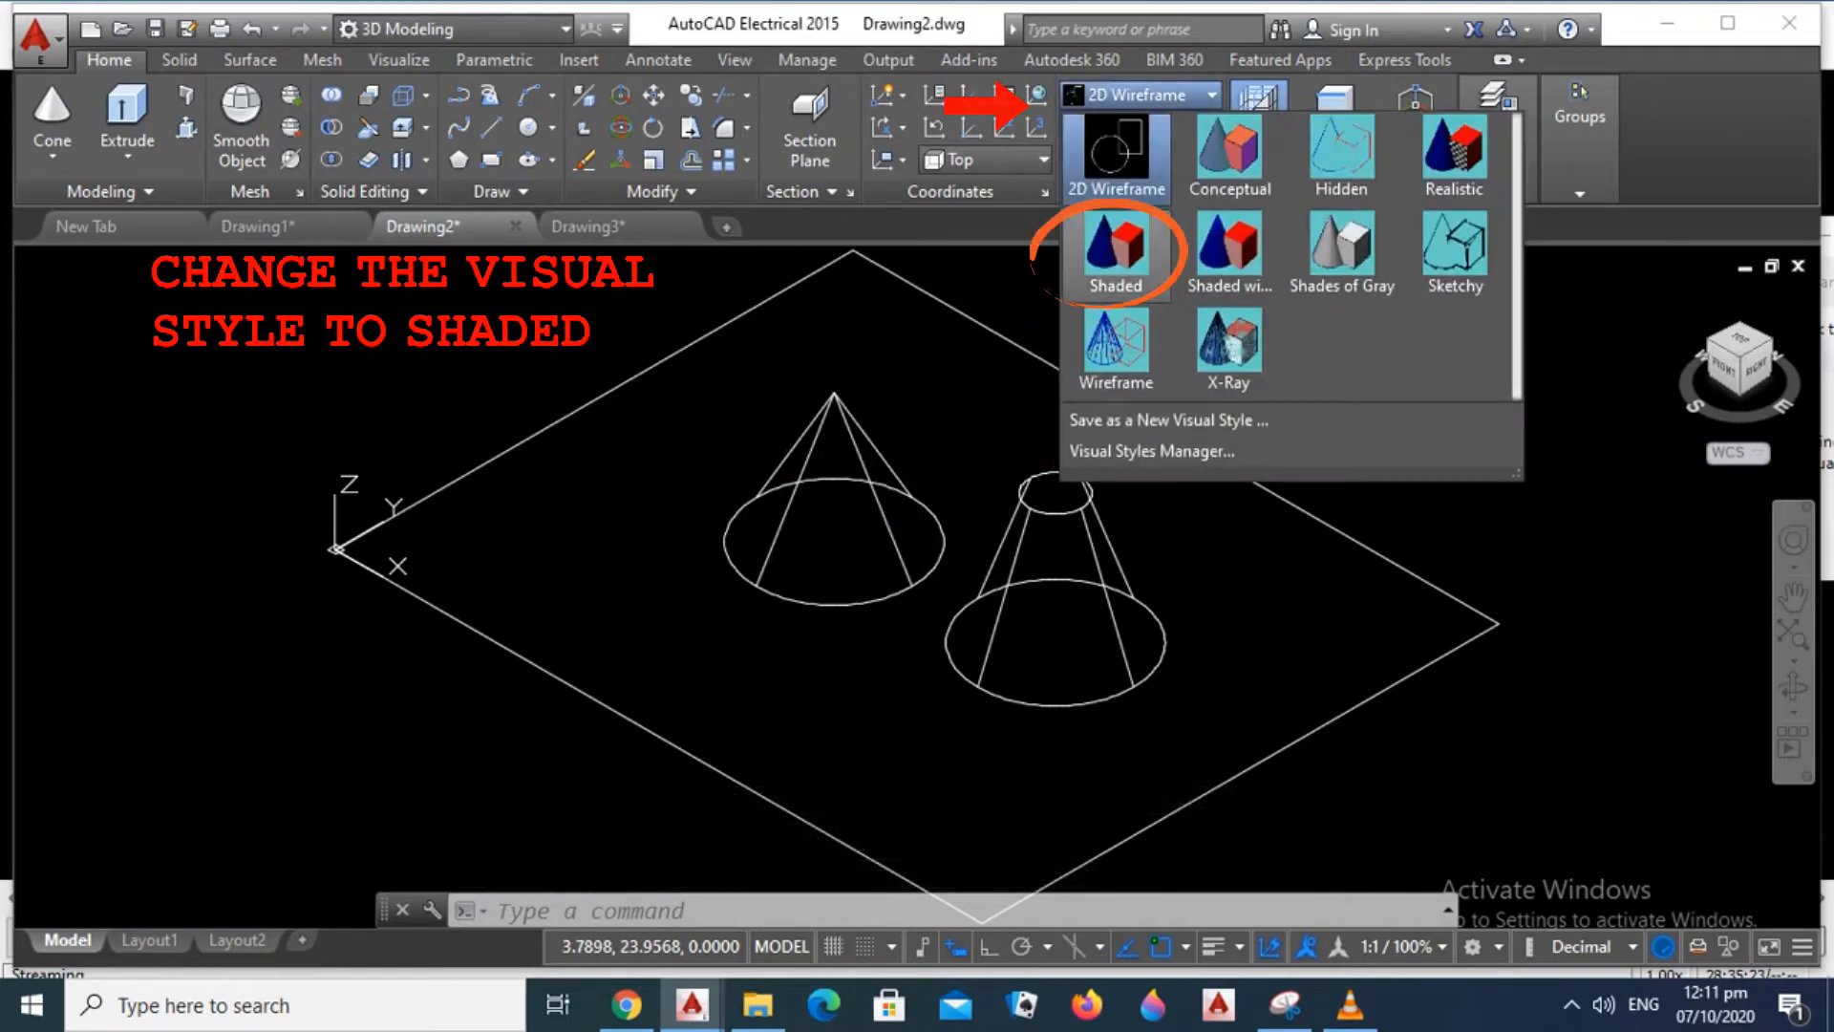
click(1116, 250)
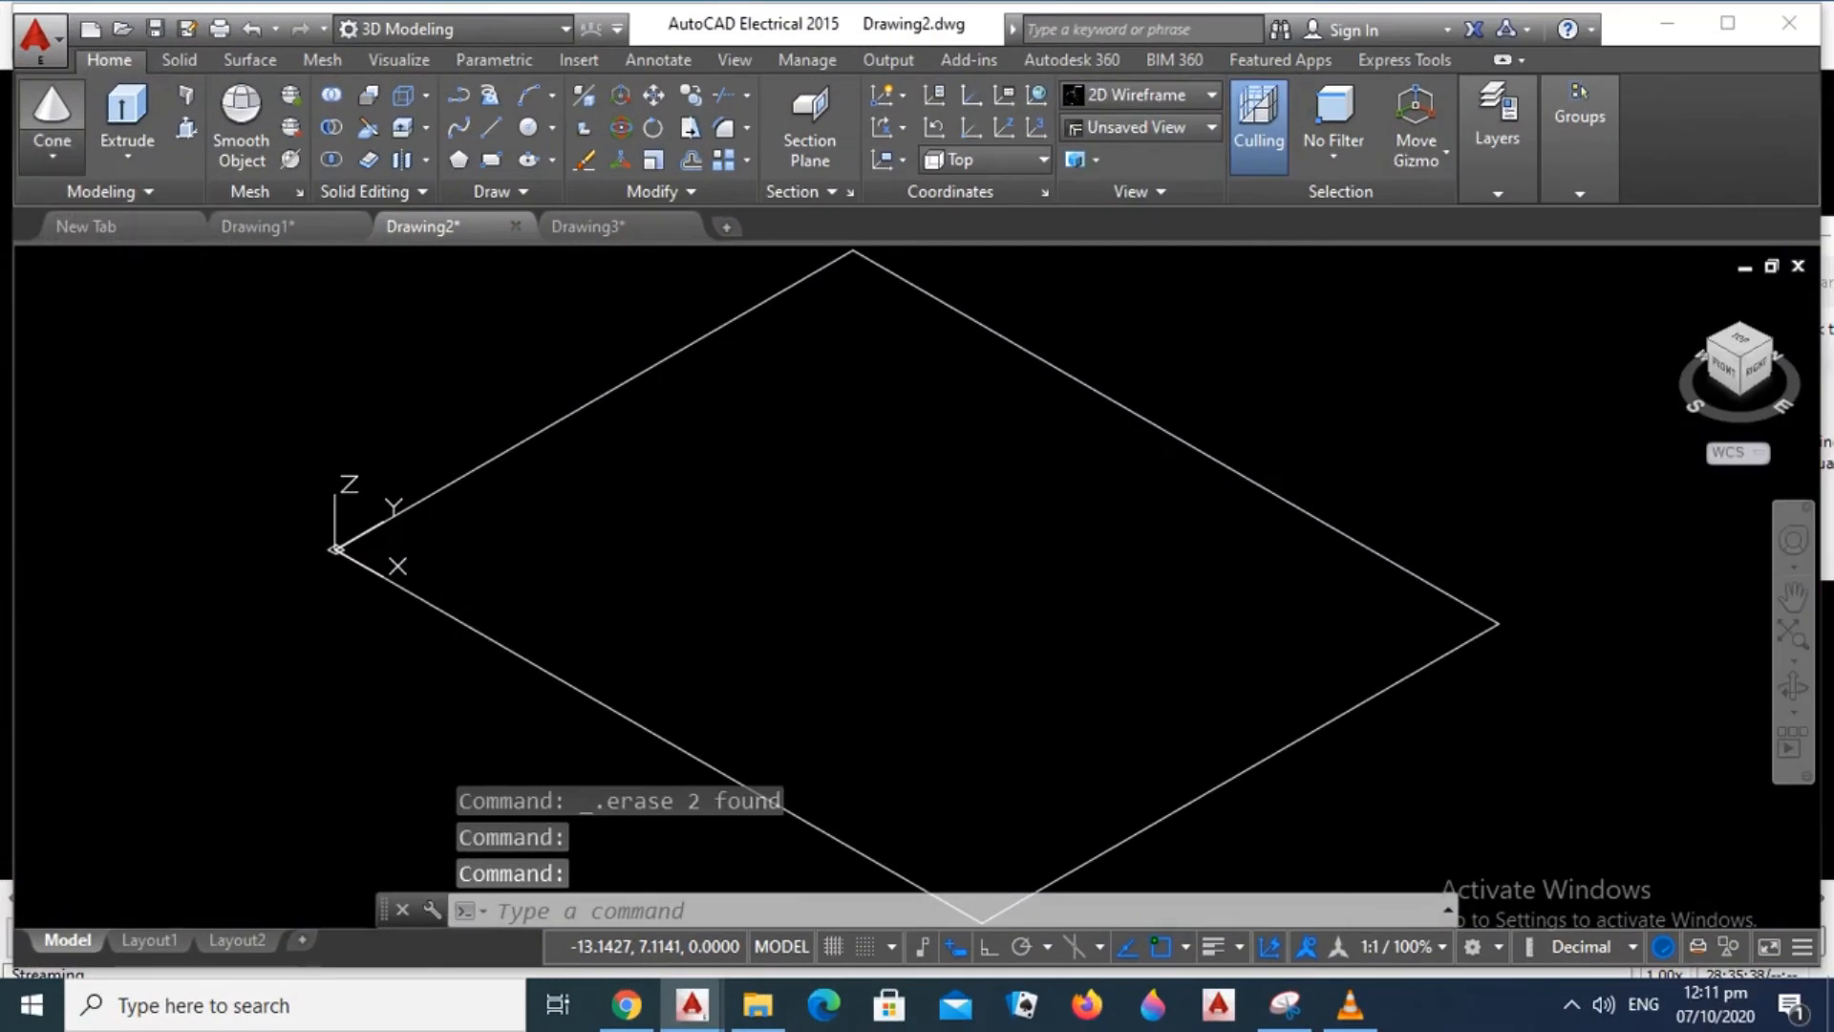
- Create a solid sphere with radius 3 inside the rhombus outline, and display it in the Shaded visual style
click(308, 216)
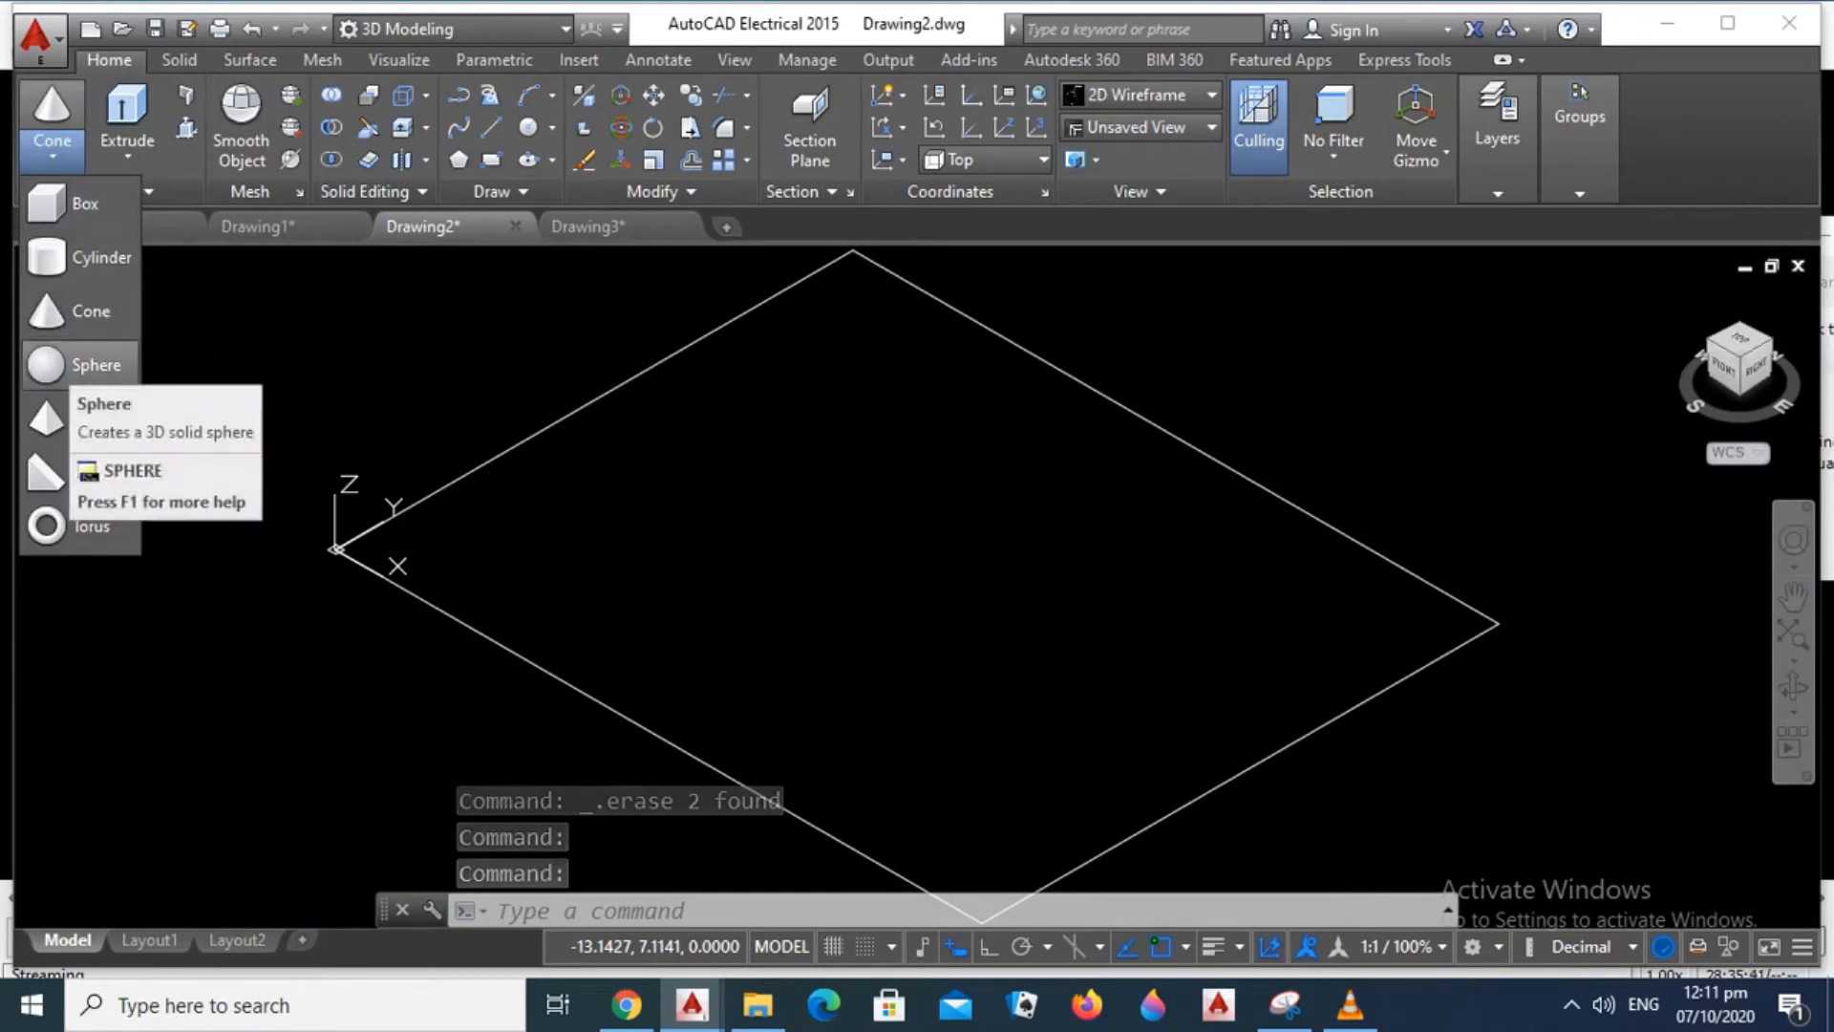
click(96, 365)
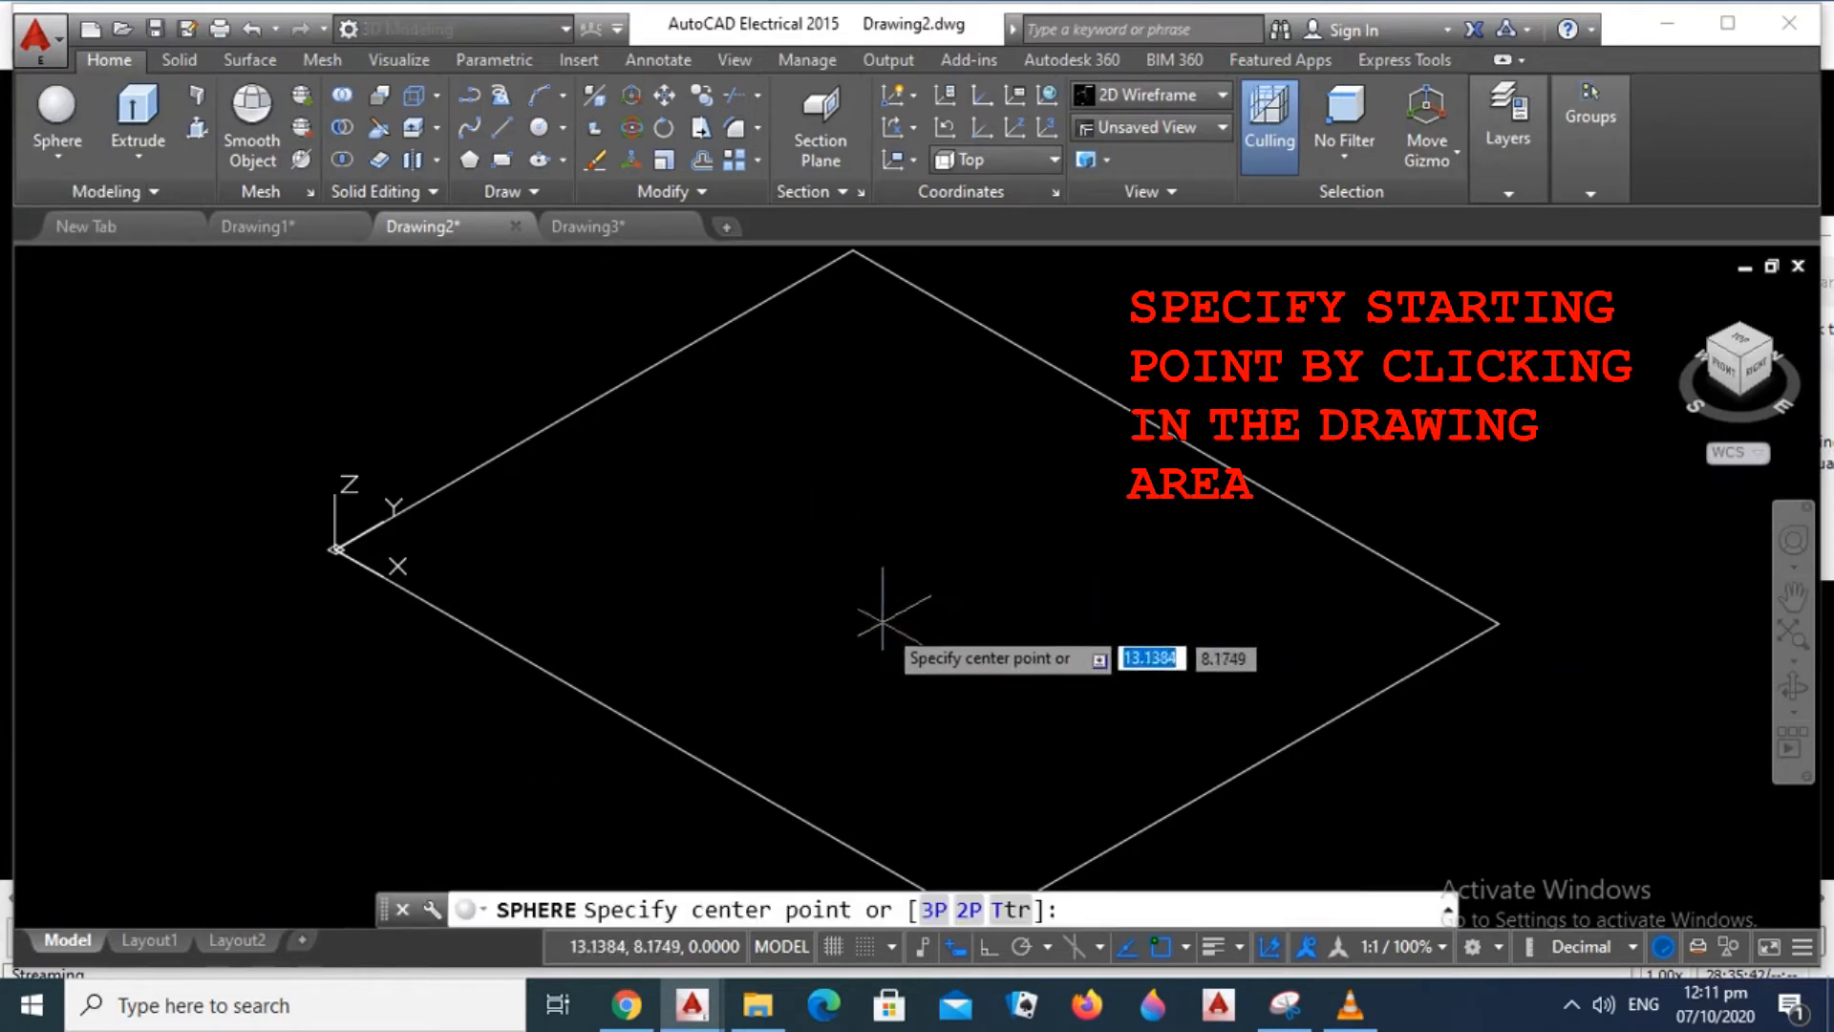
click(811, 516)
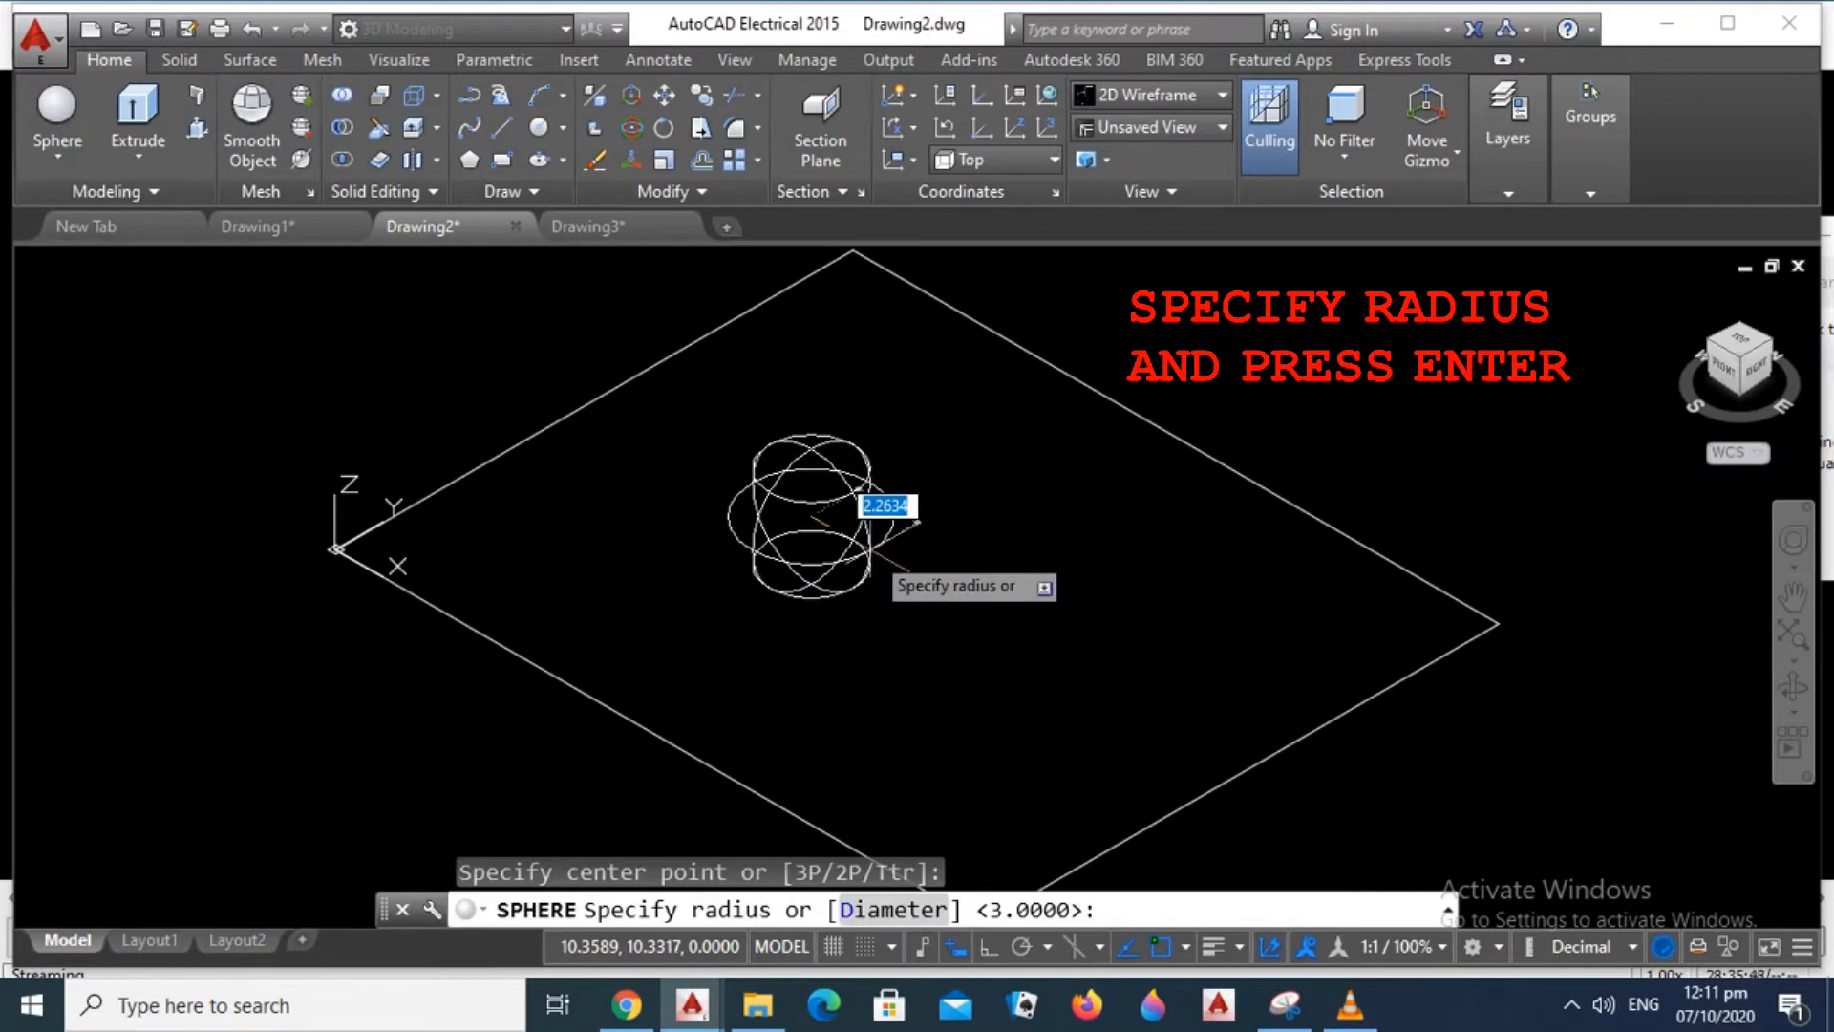
text(3)
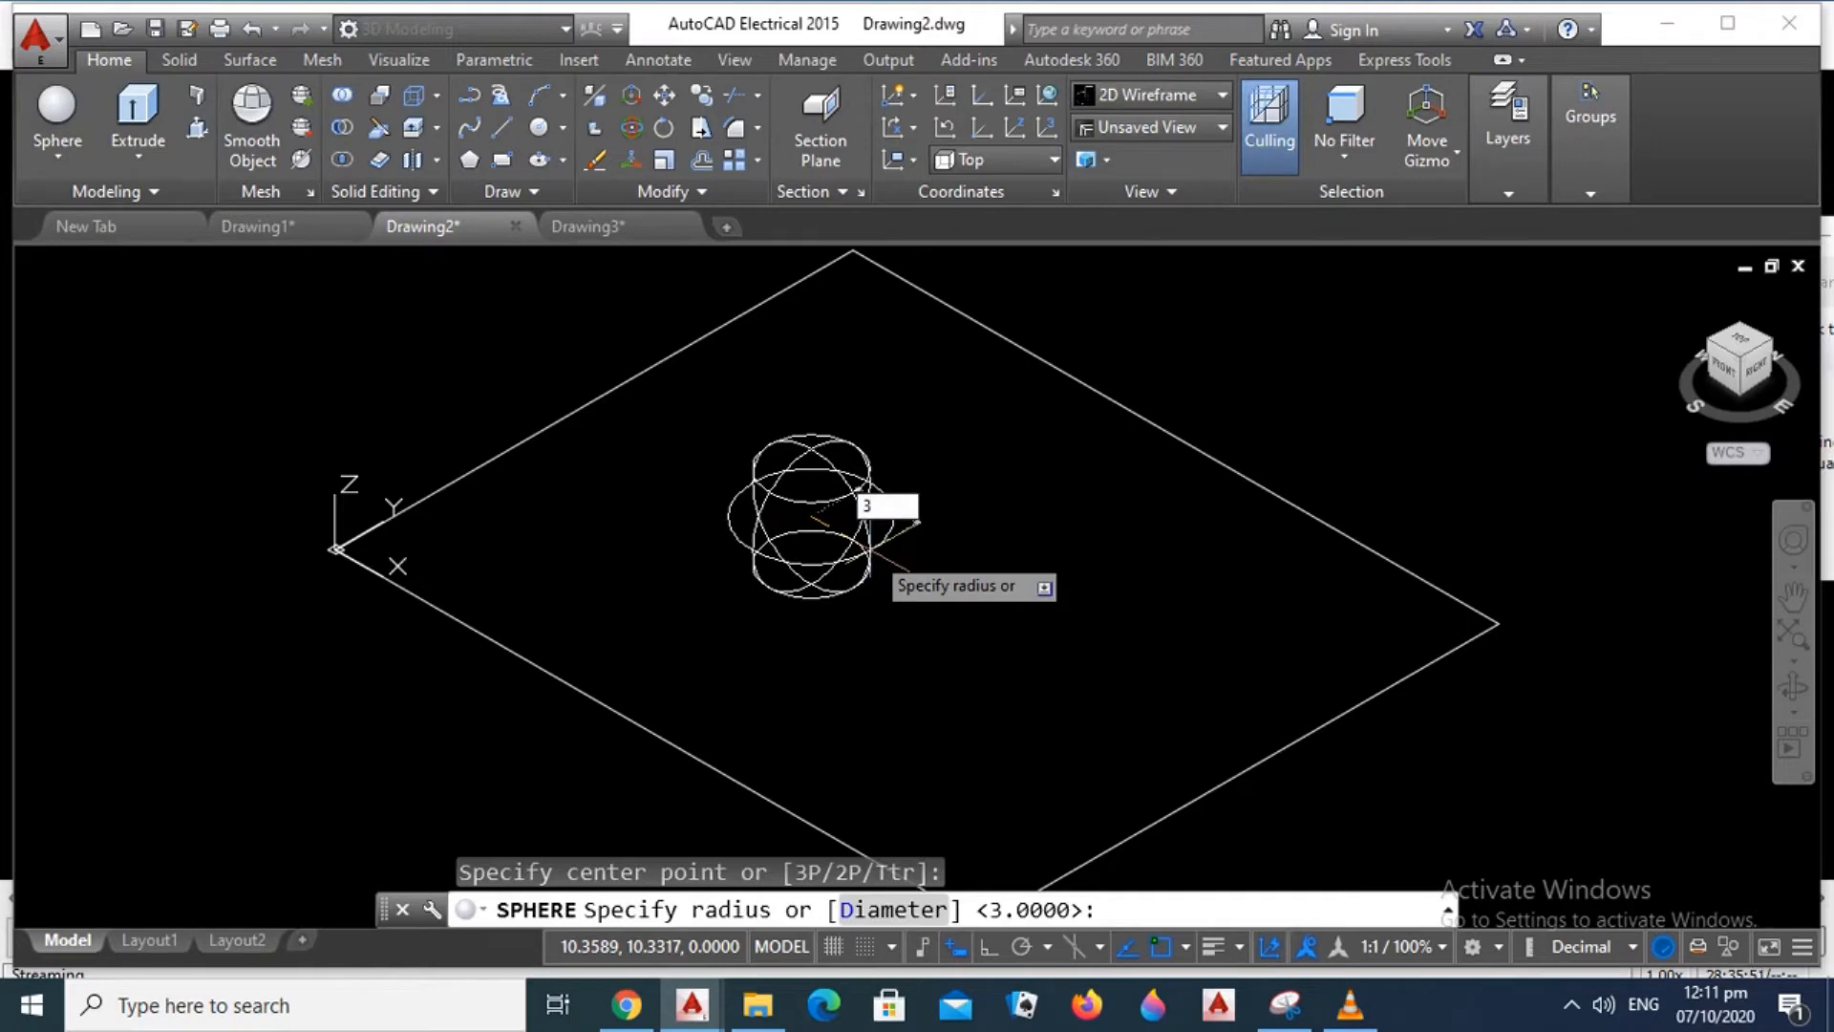
key(Return)
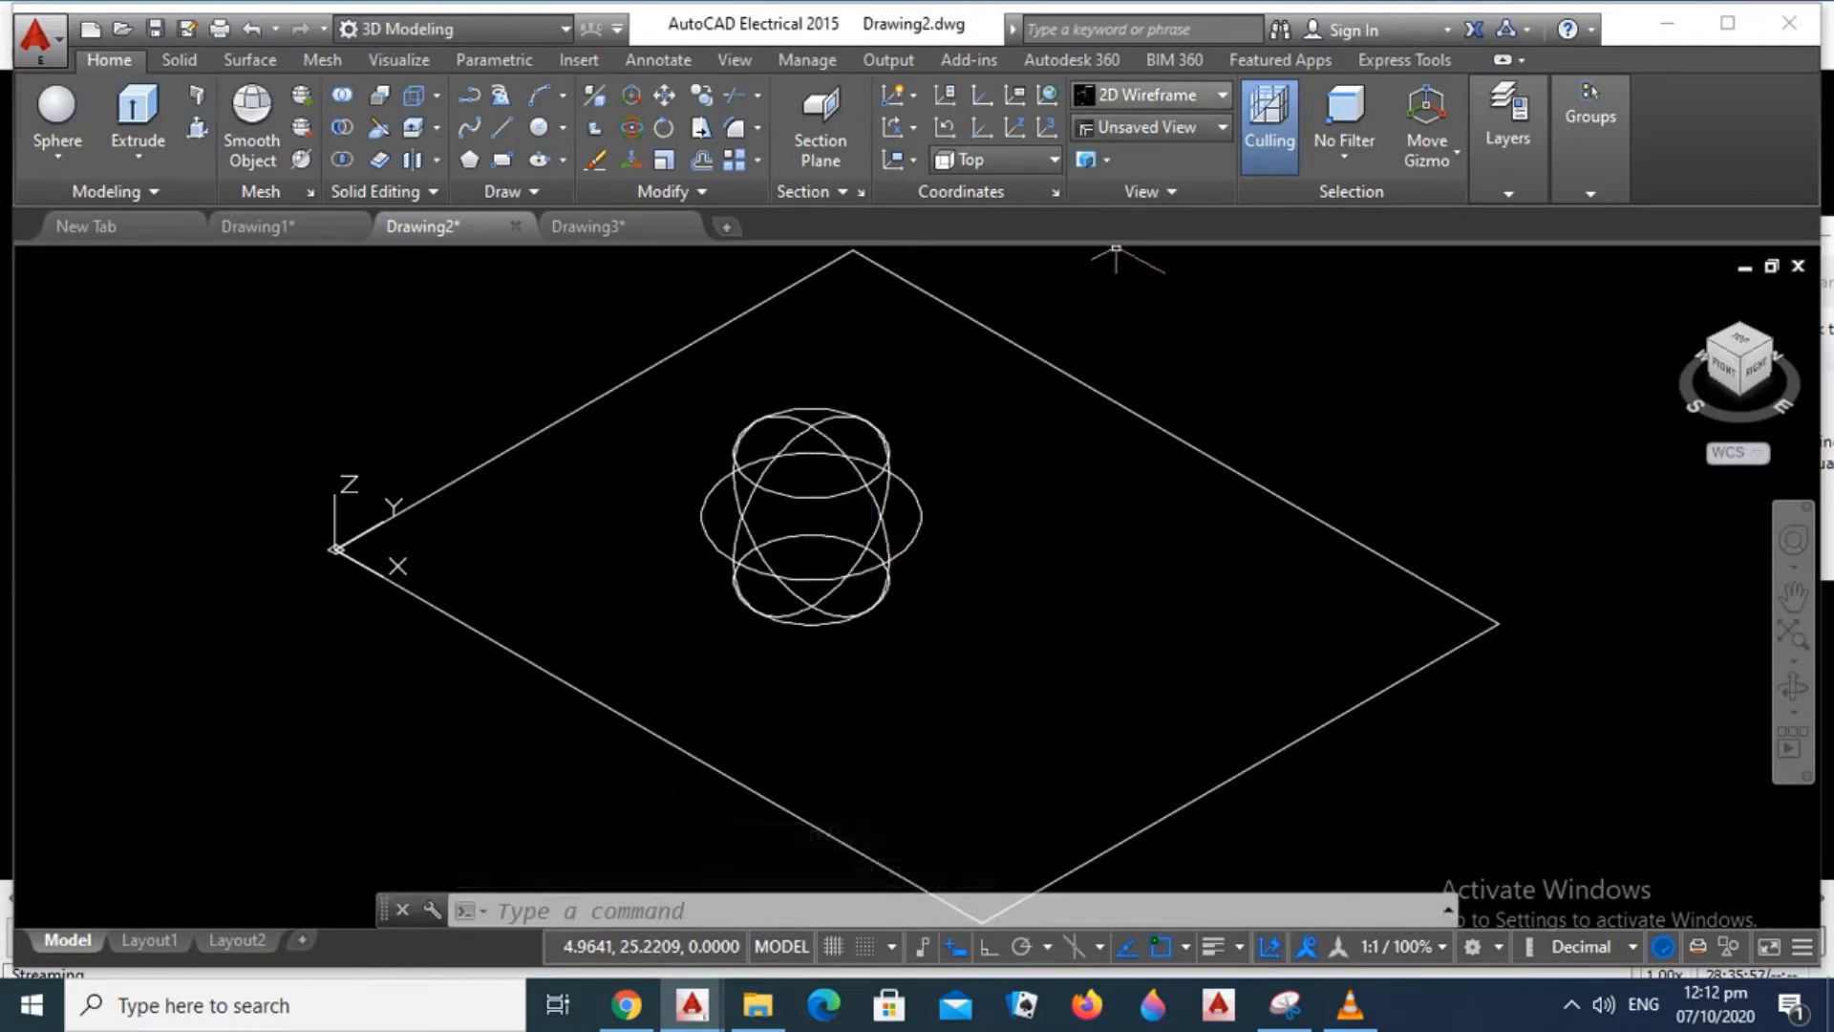
click(1146, 94)
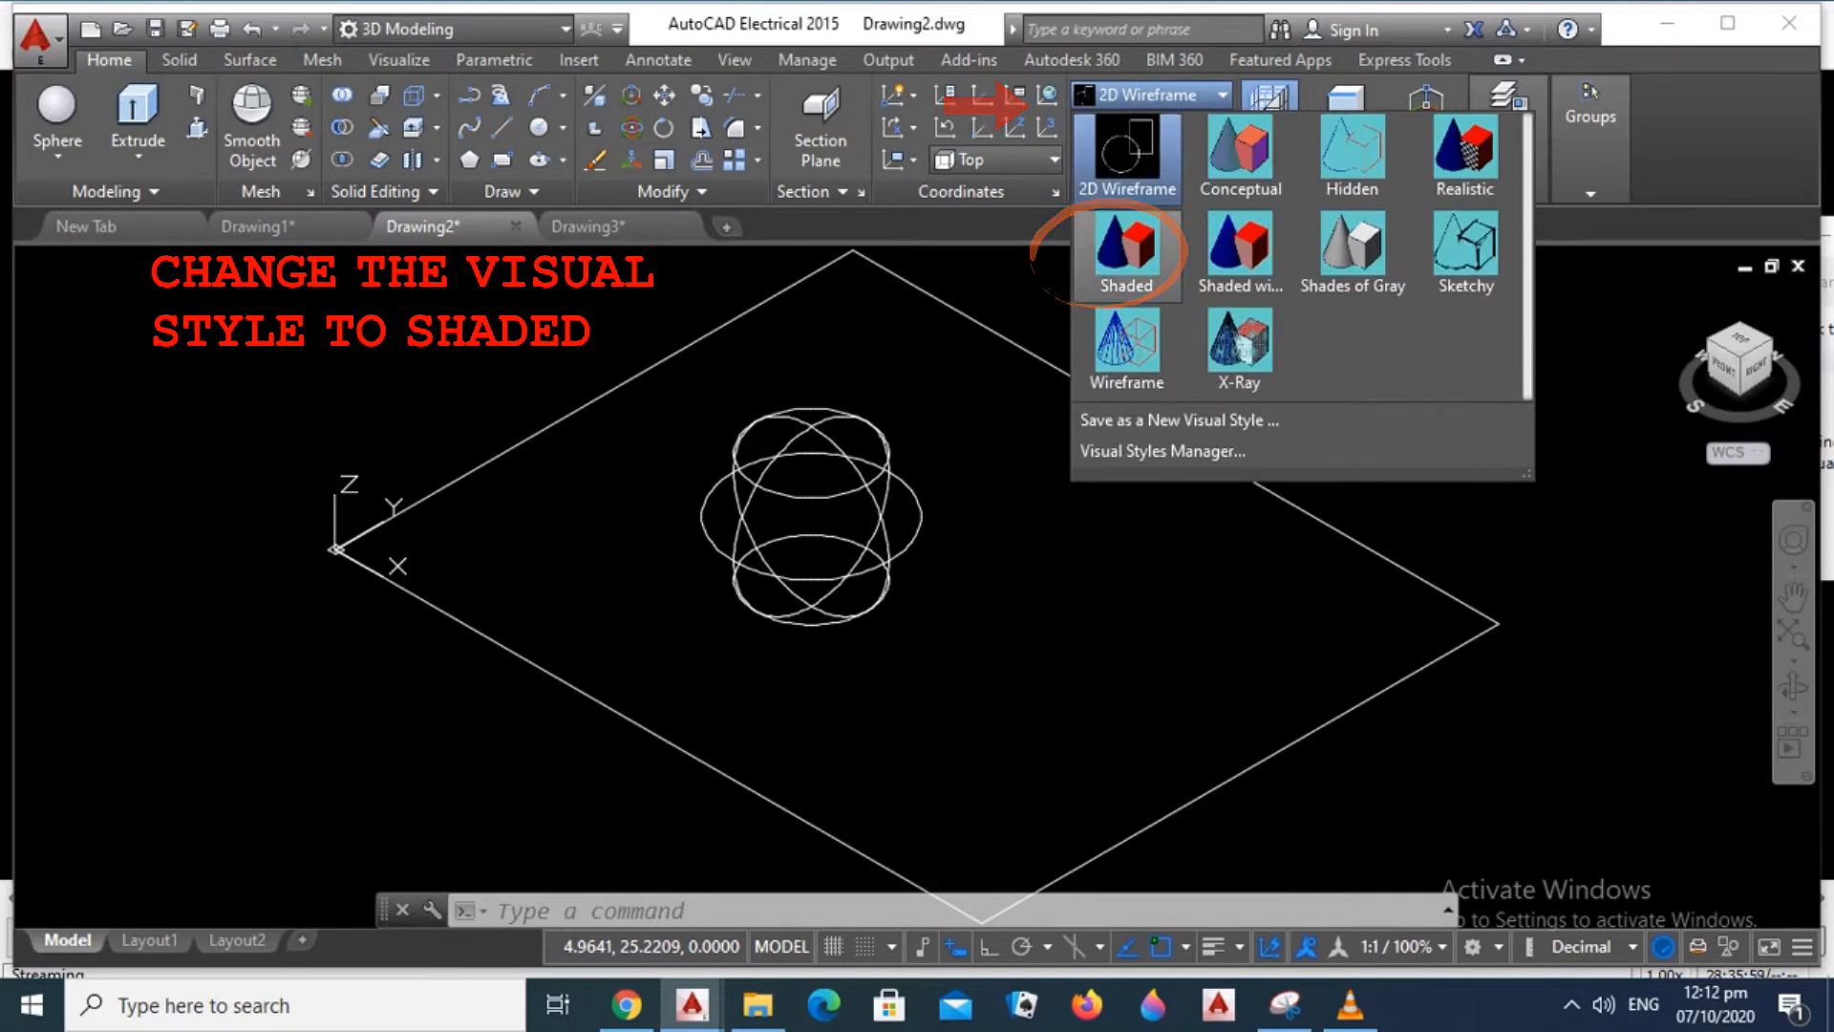
click(1127, 250)
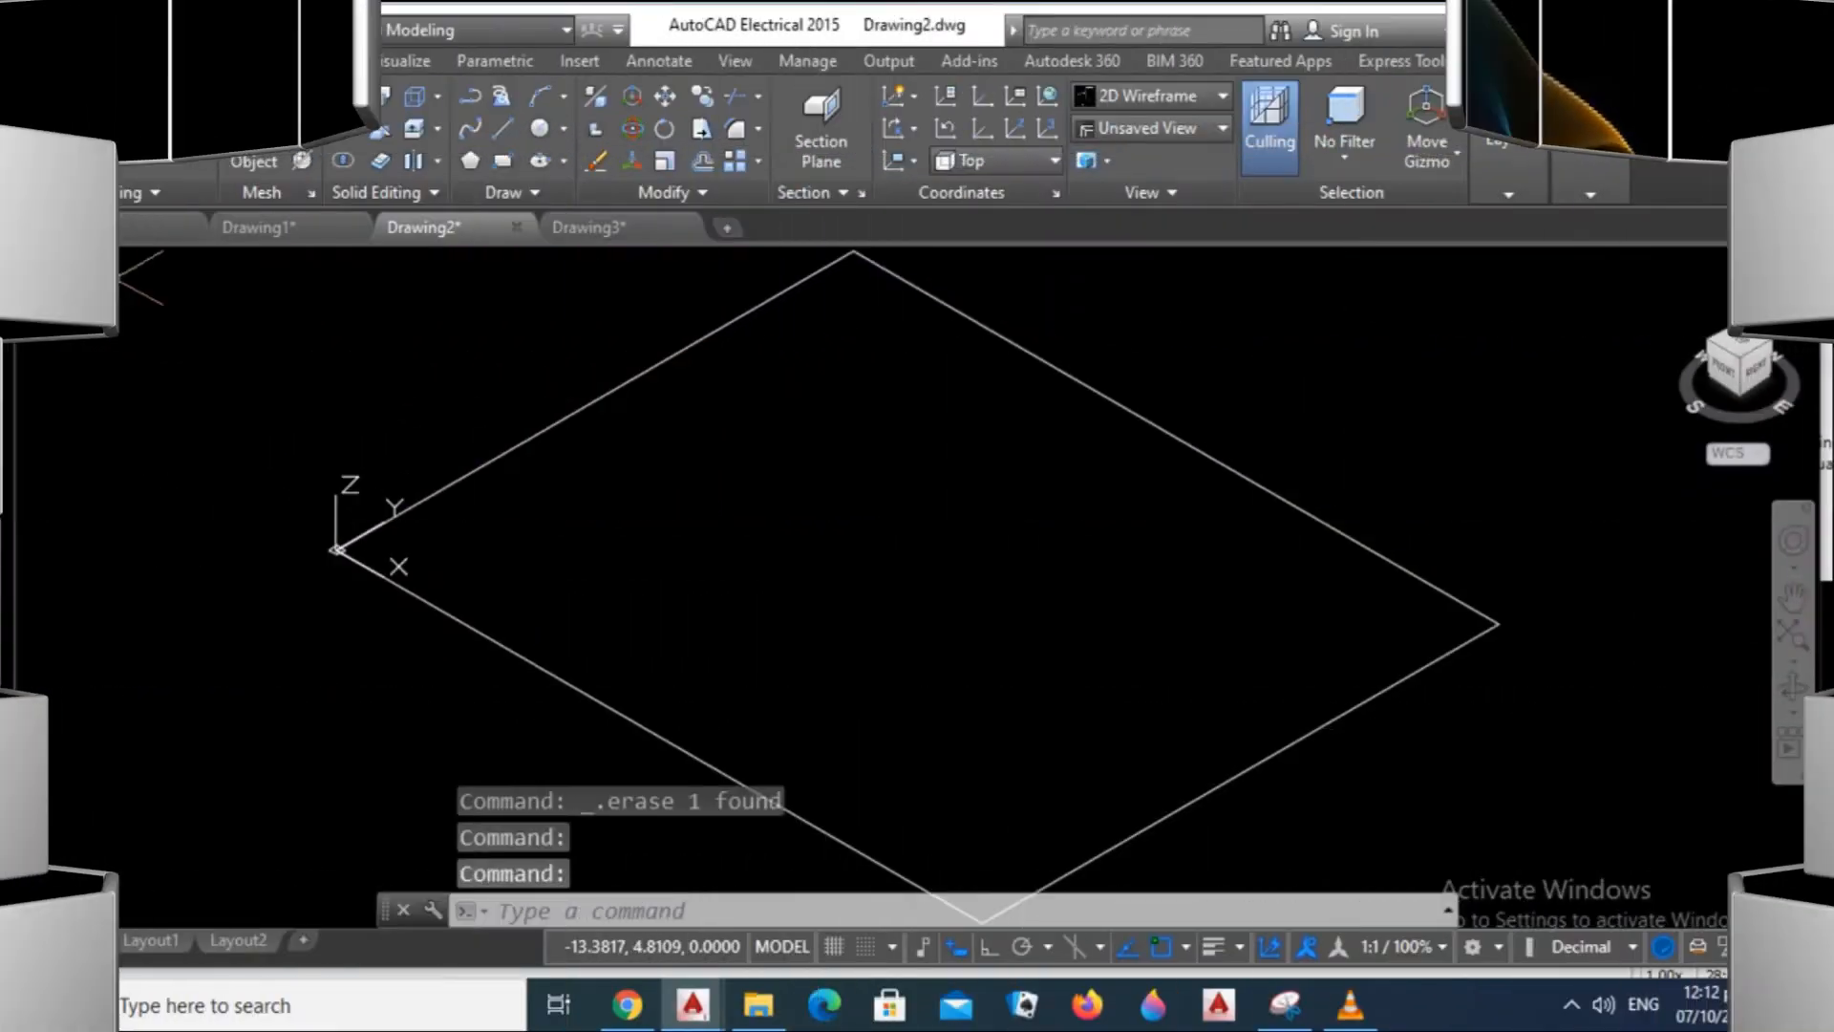
- Create a four-sided pyramid inside the outline using the Edge option, with edge length 5 and height 5, and display it in the Shaded visual style
click(58, 154)
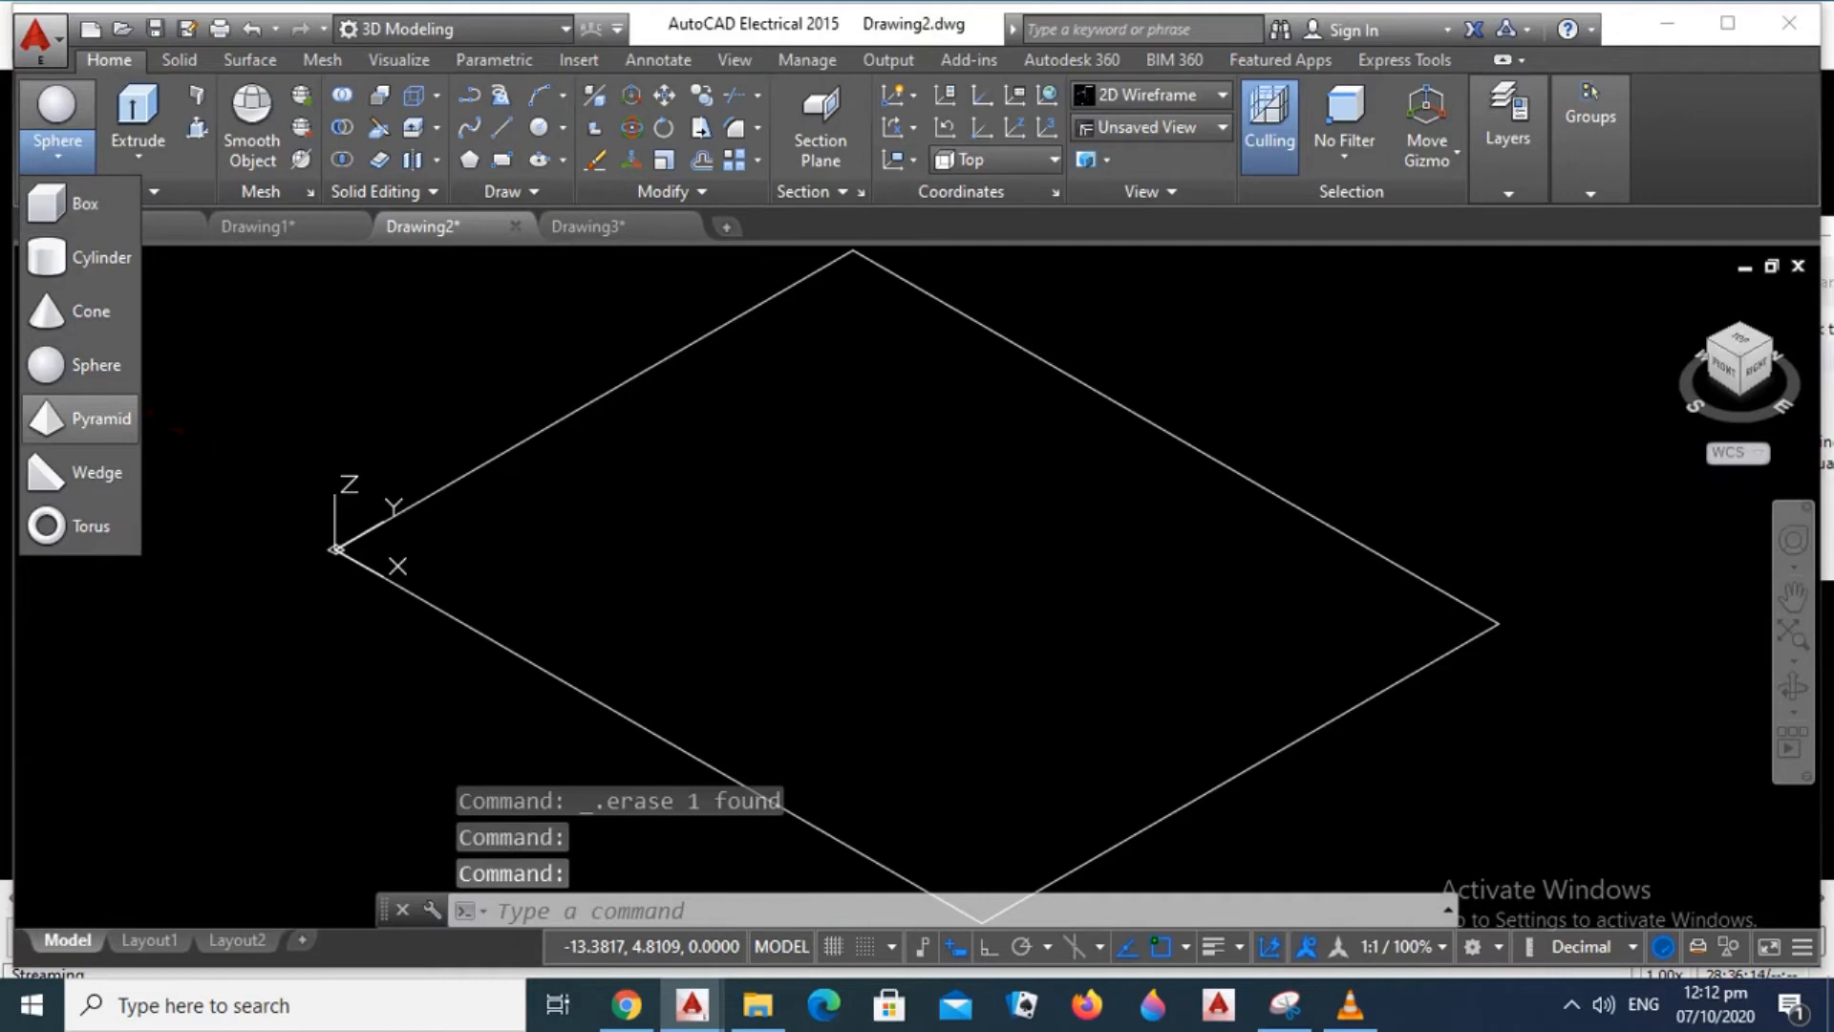
click(93, 418)
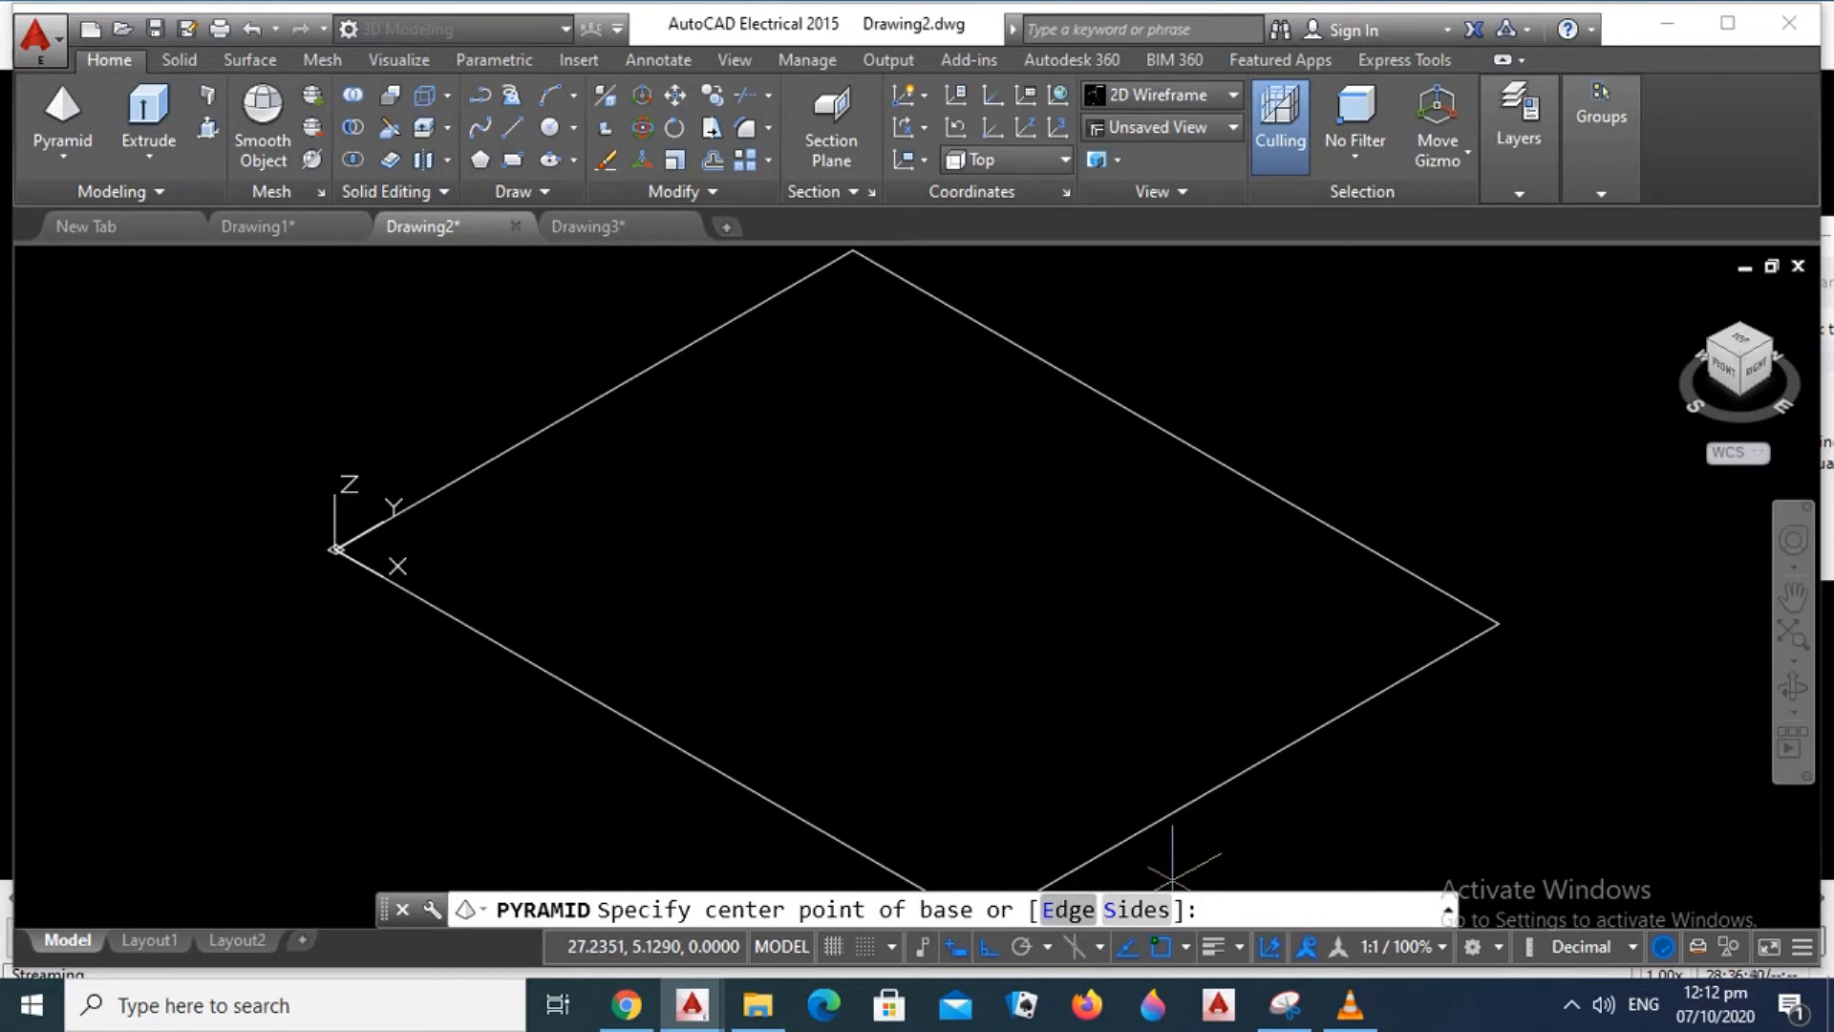
click(1068, 910)
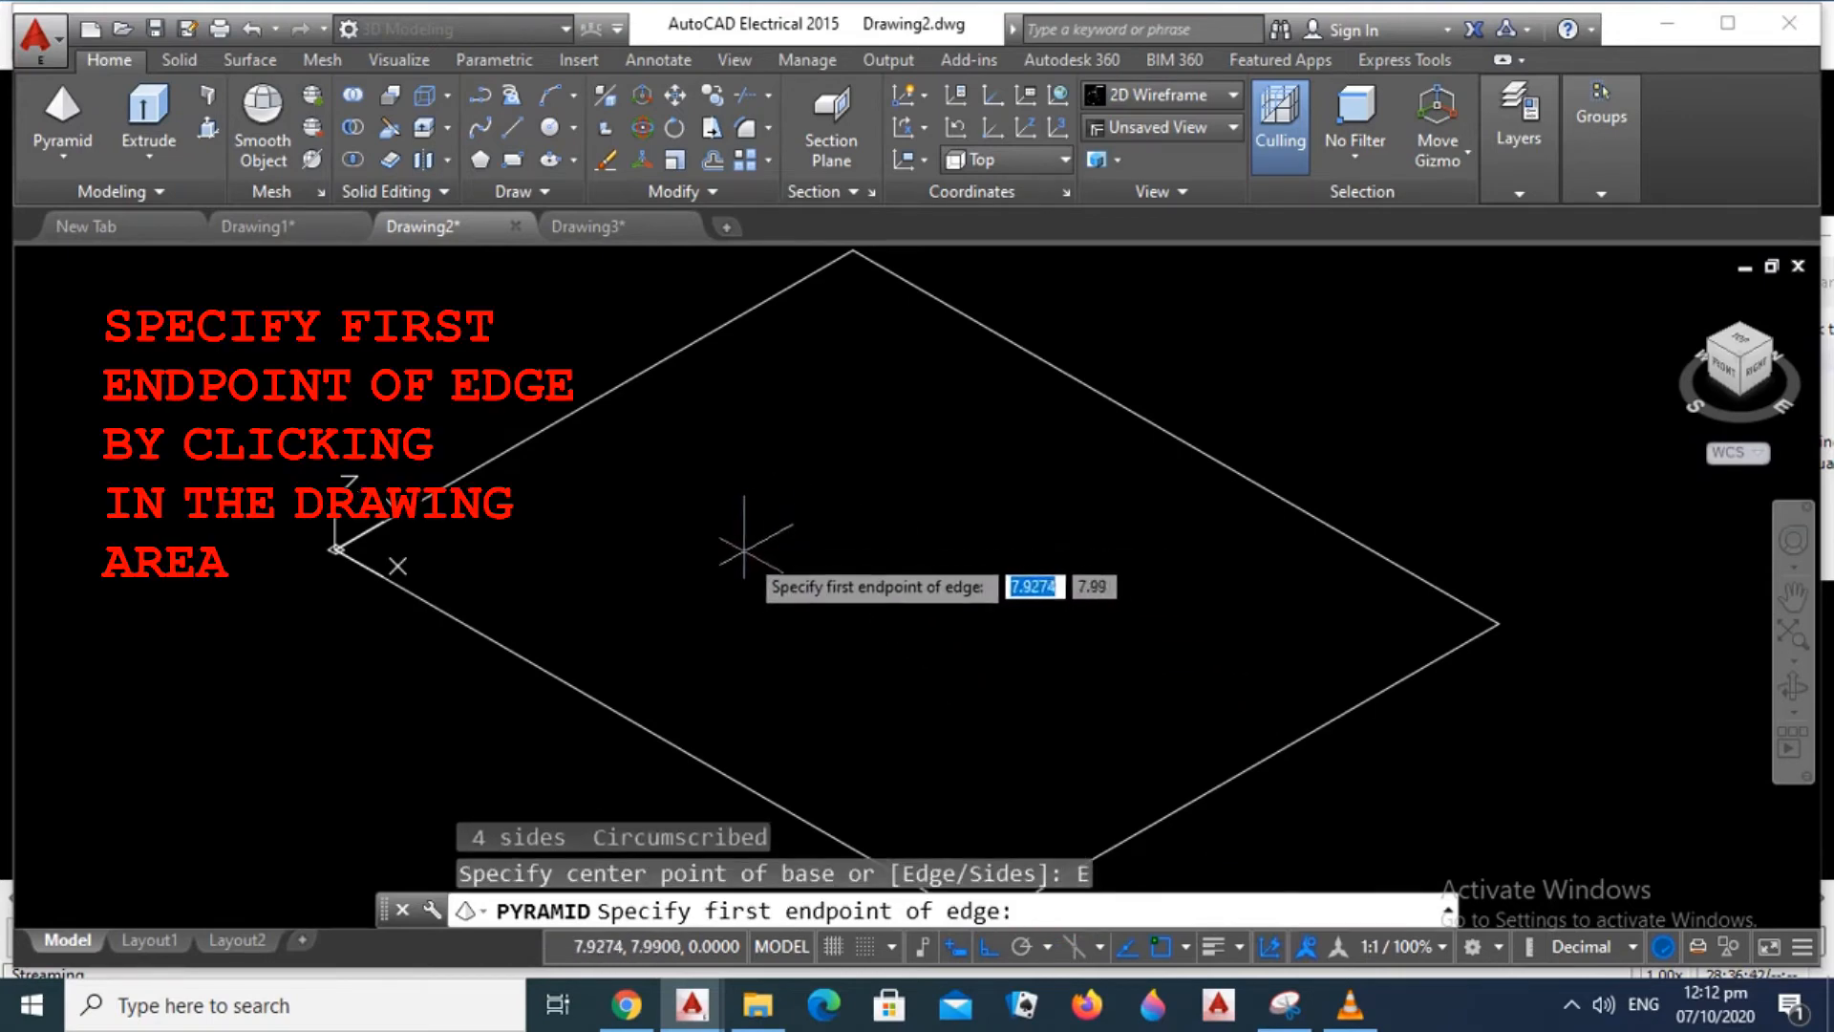
click(714, 539)
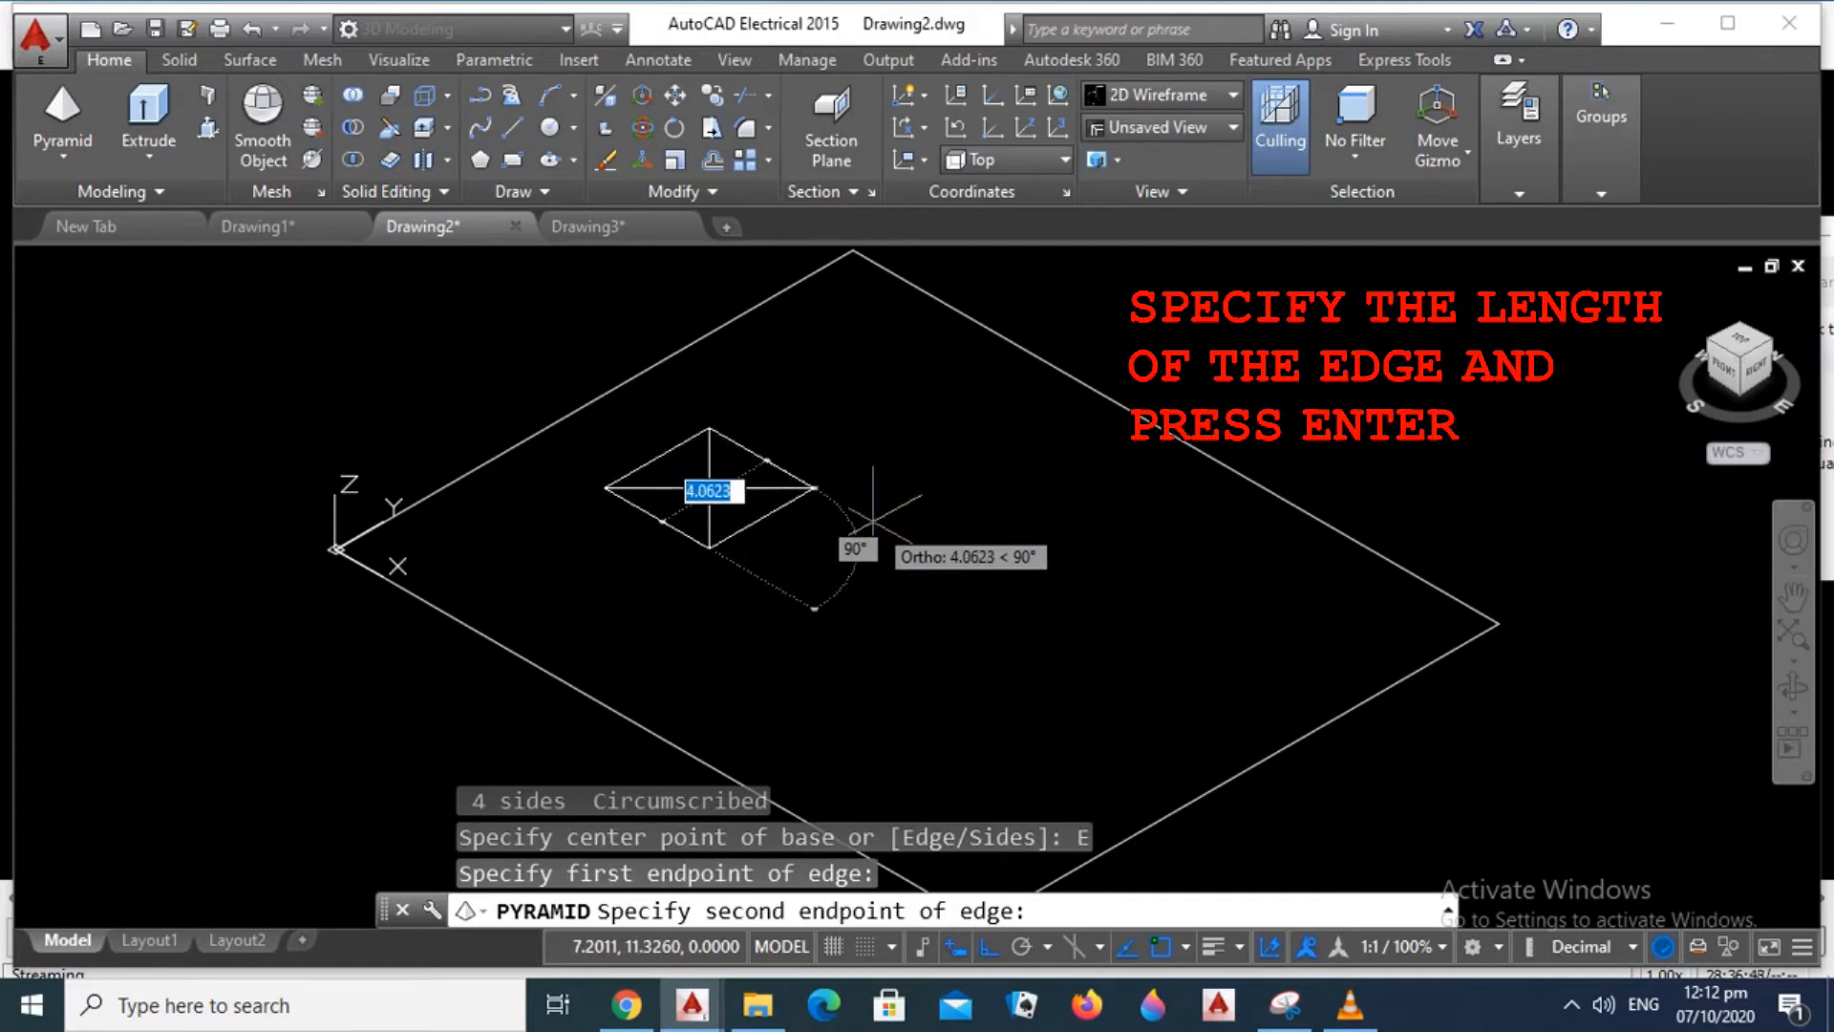
text(5)
key(Return)
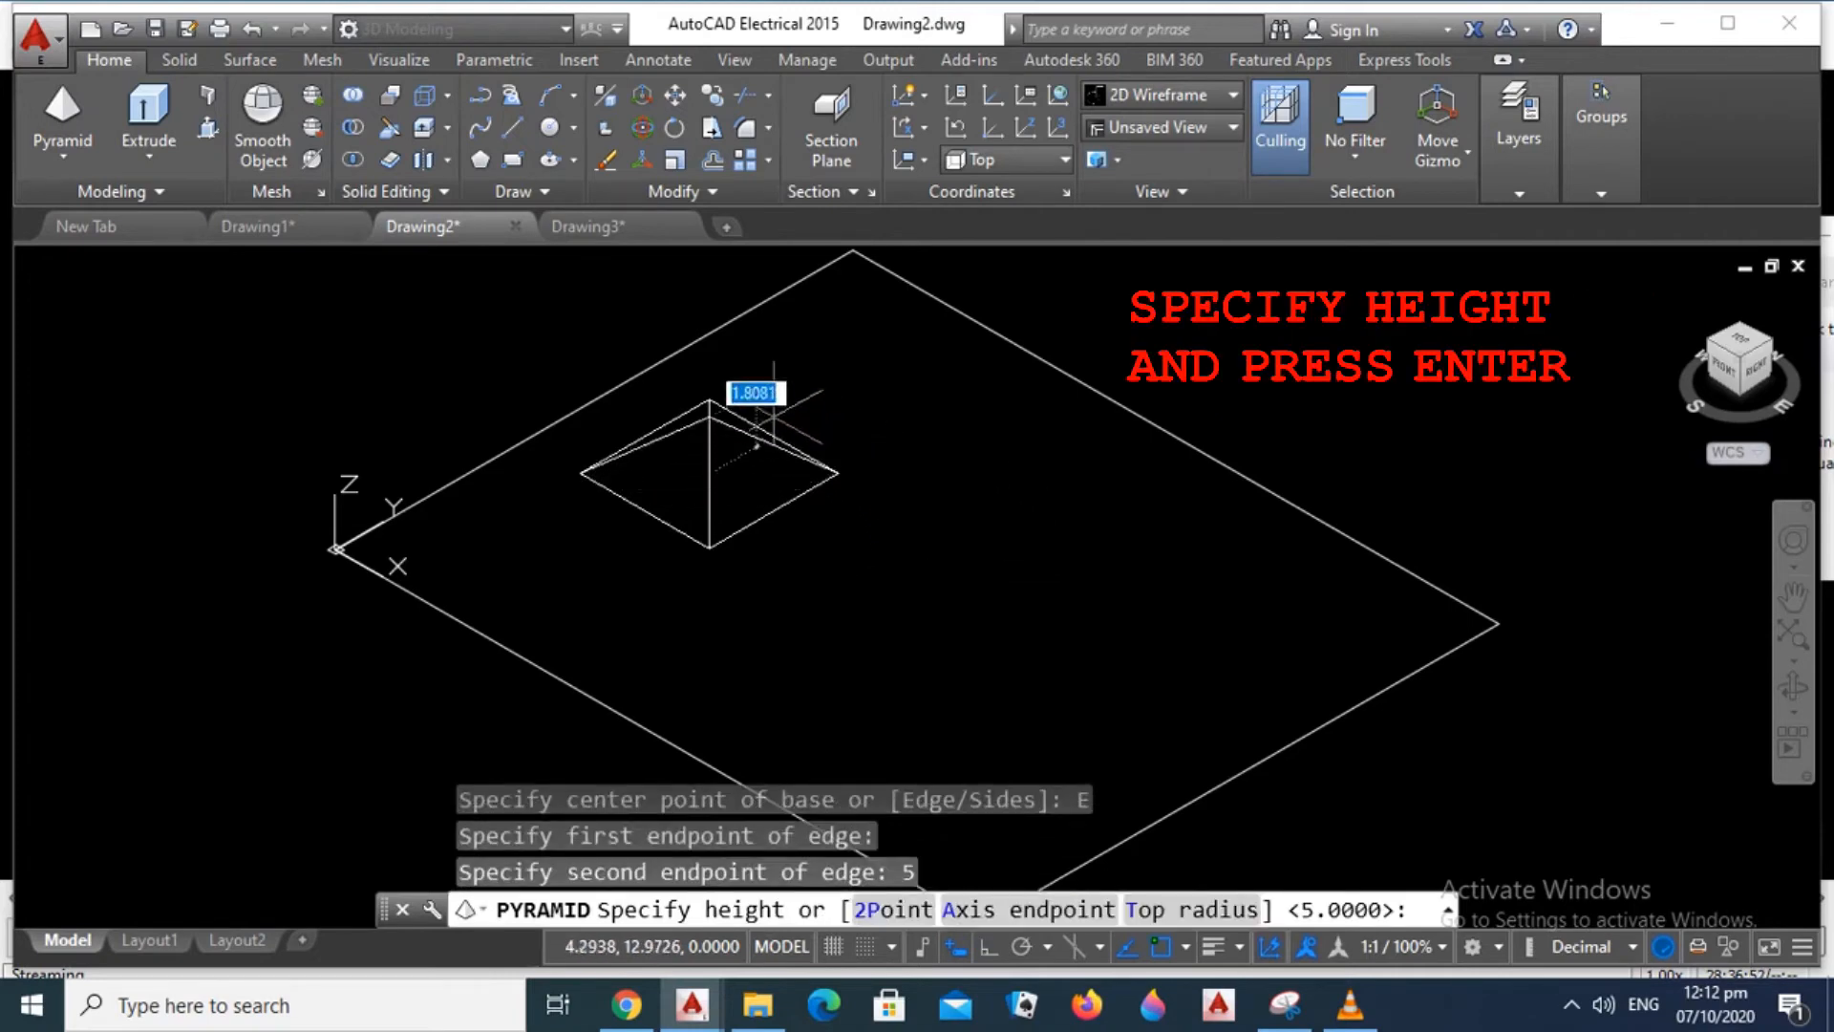
text(5)
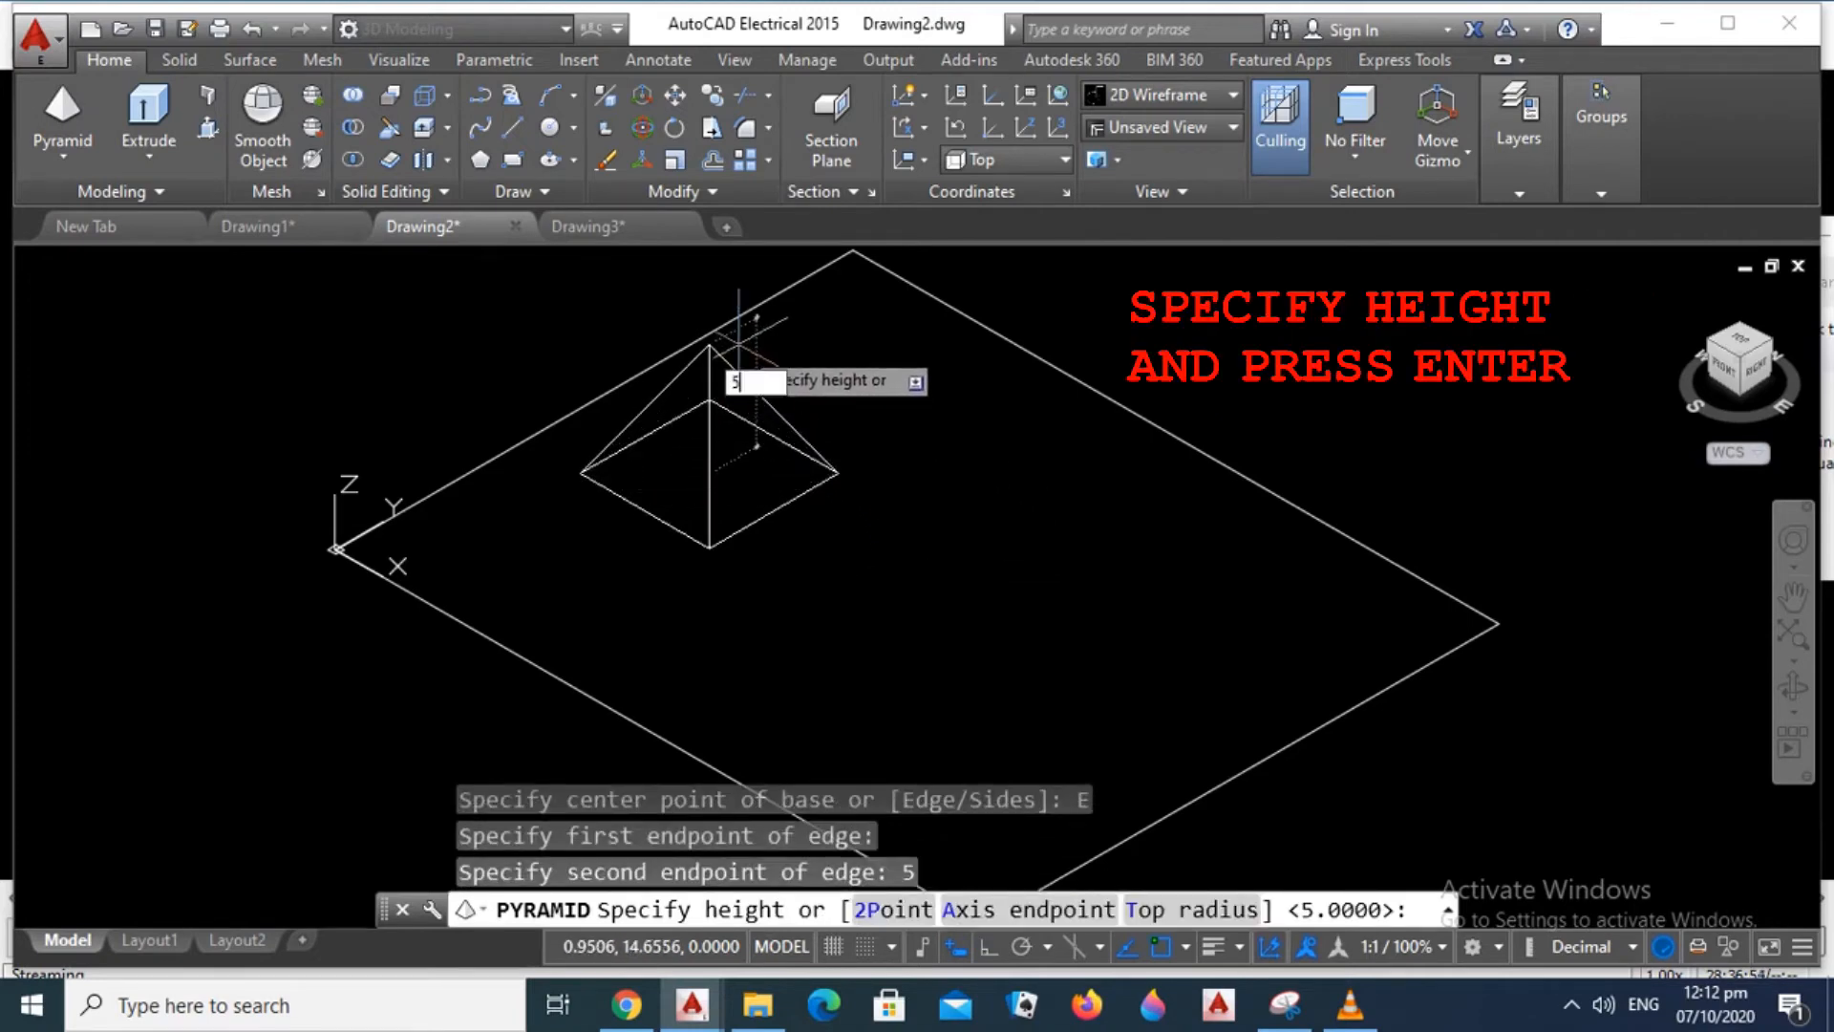
key(Return)
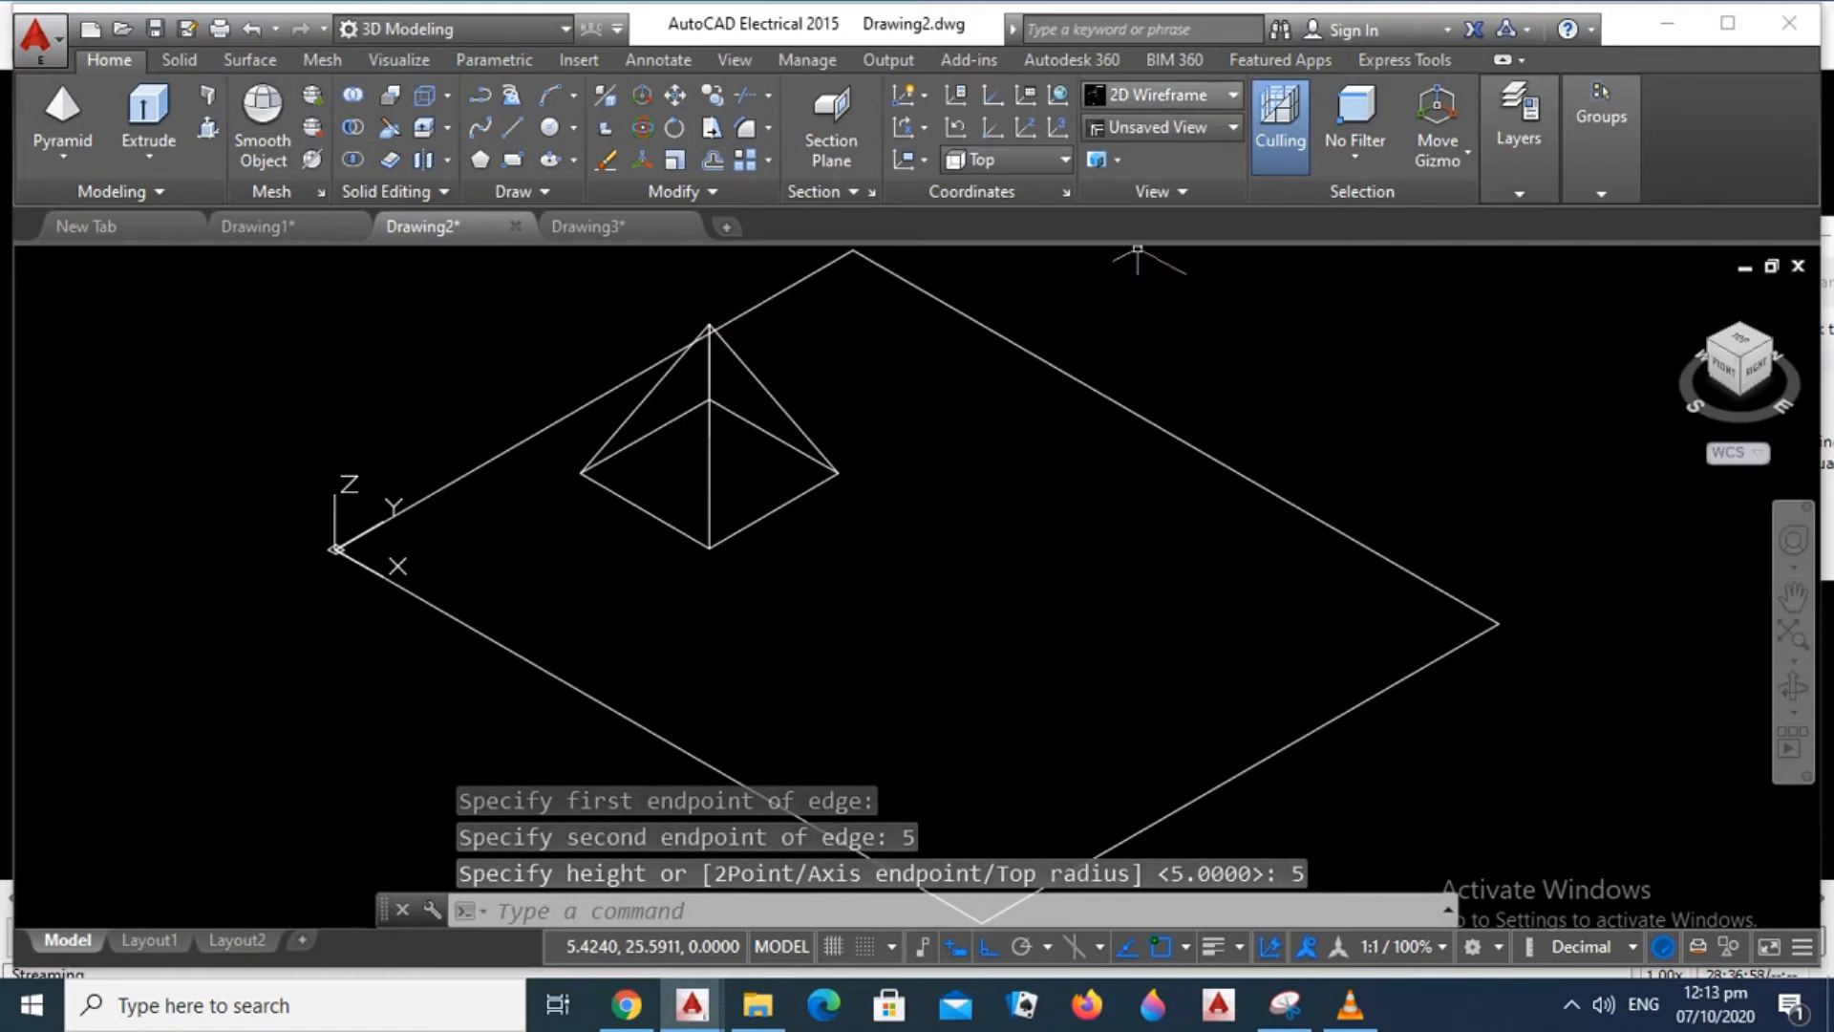
click(1159, 95)
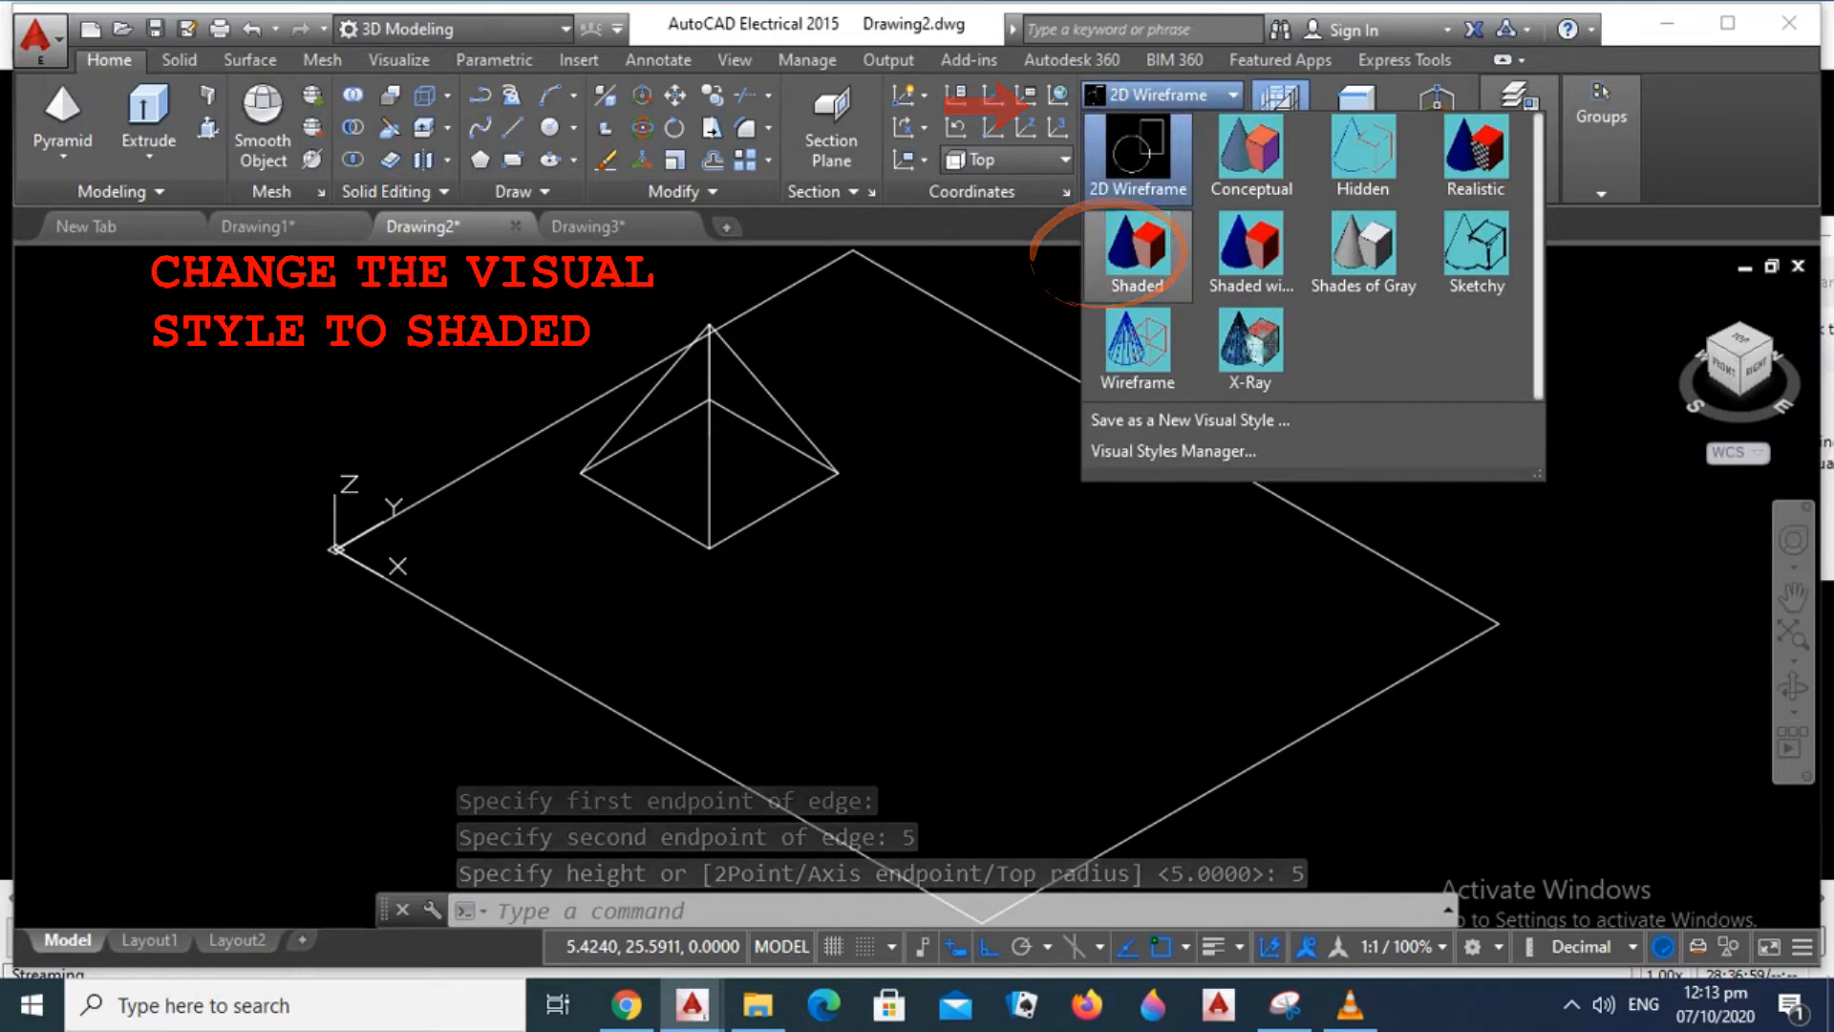
click(1137, 250)
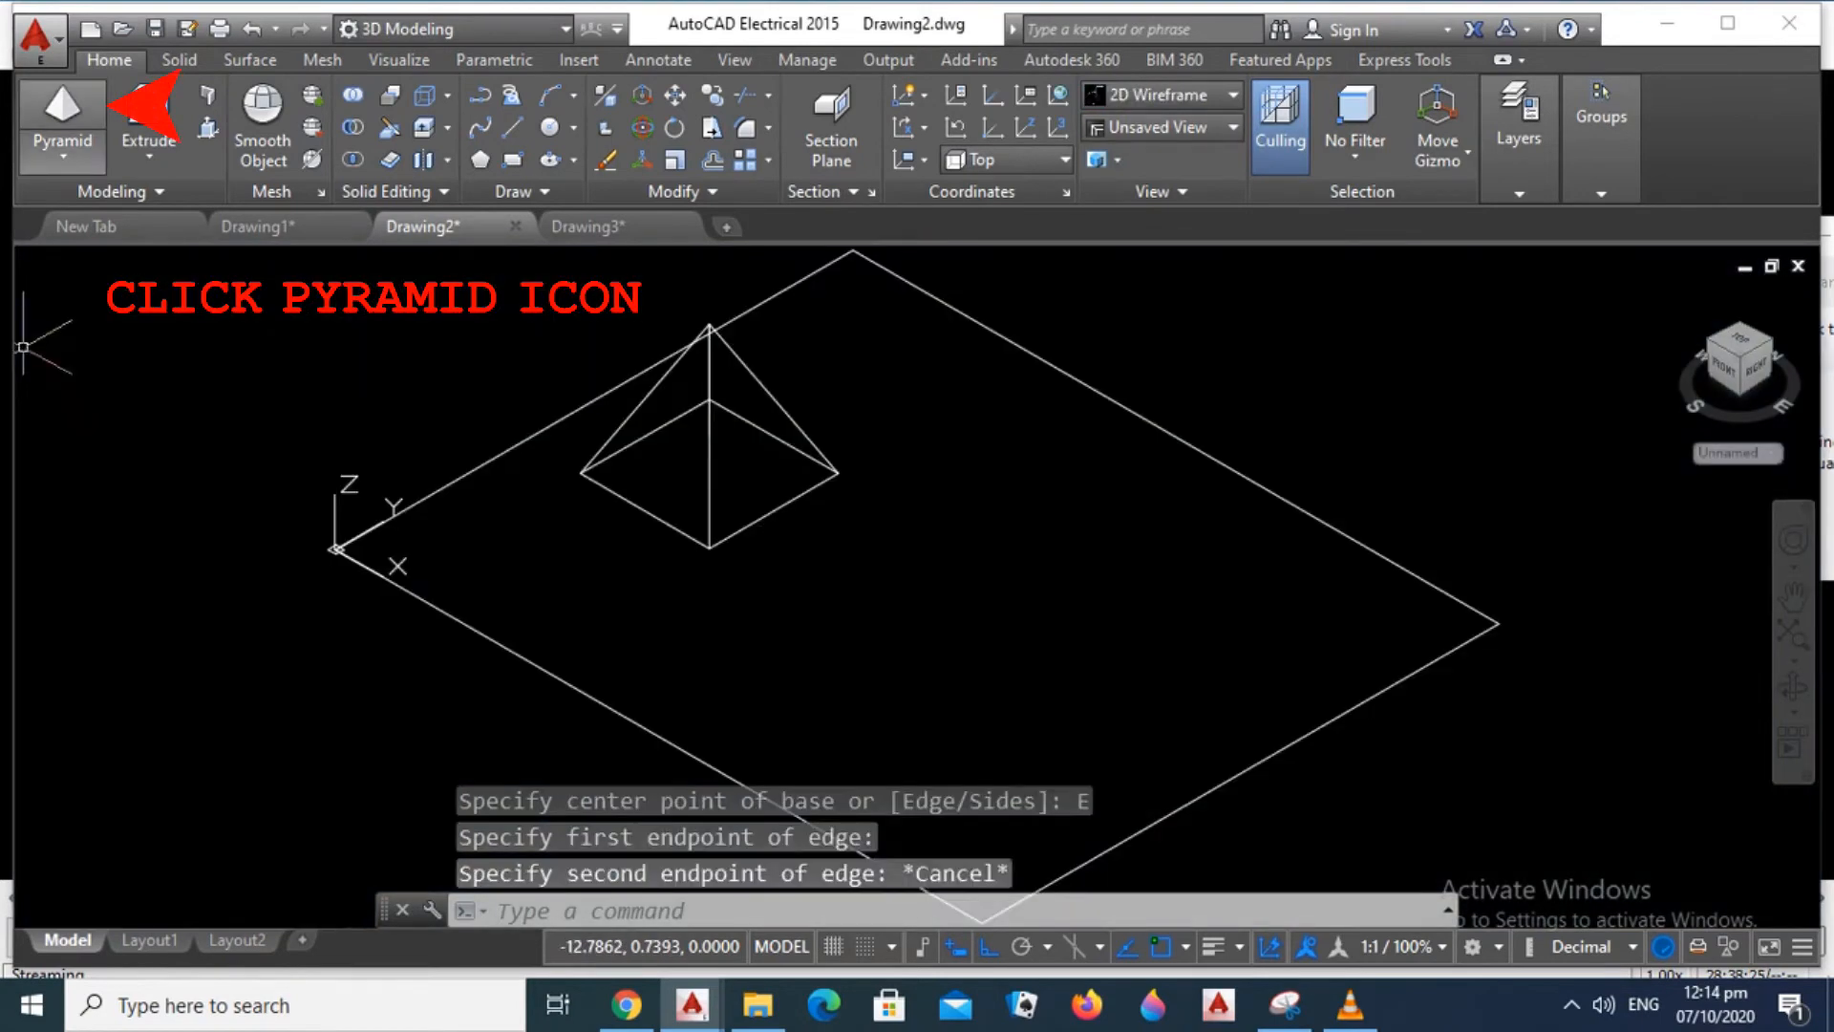
- Create a frustum pyramid beside the pointed one using the Edge option, with edge length 5, top radius 1 and height 5, and display both Shaded
click(62, 110)
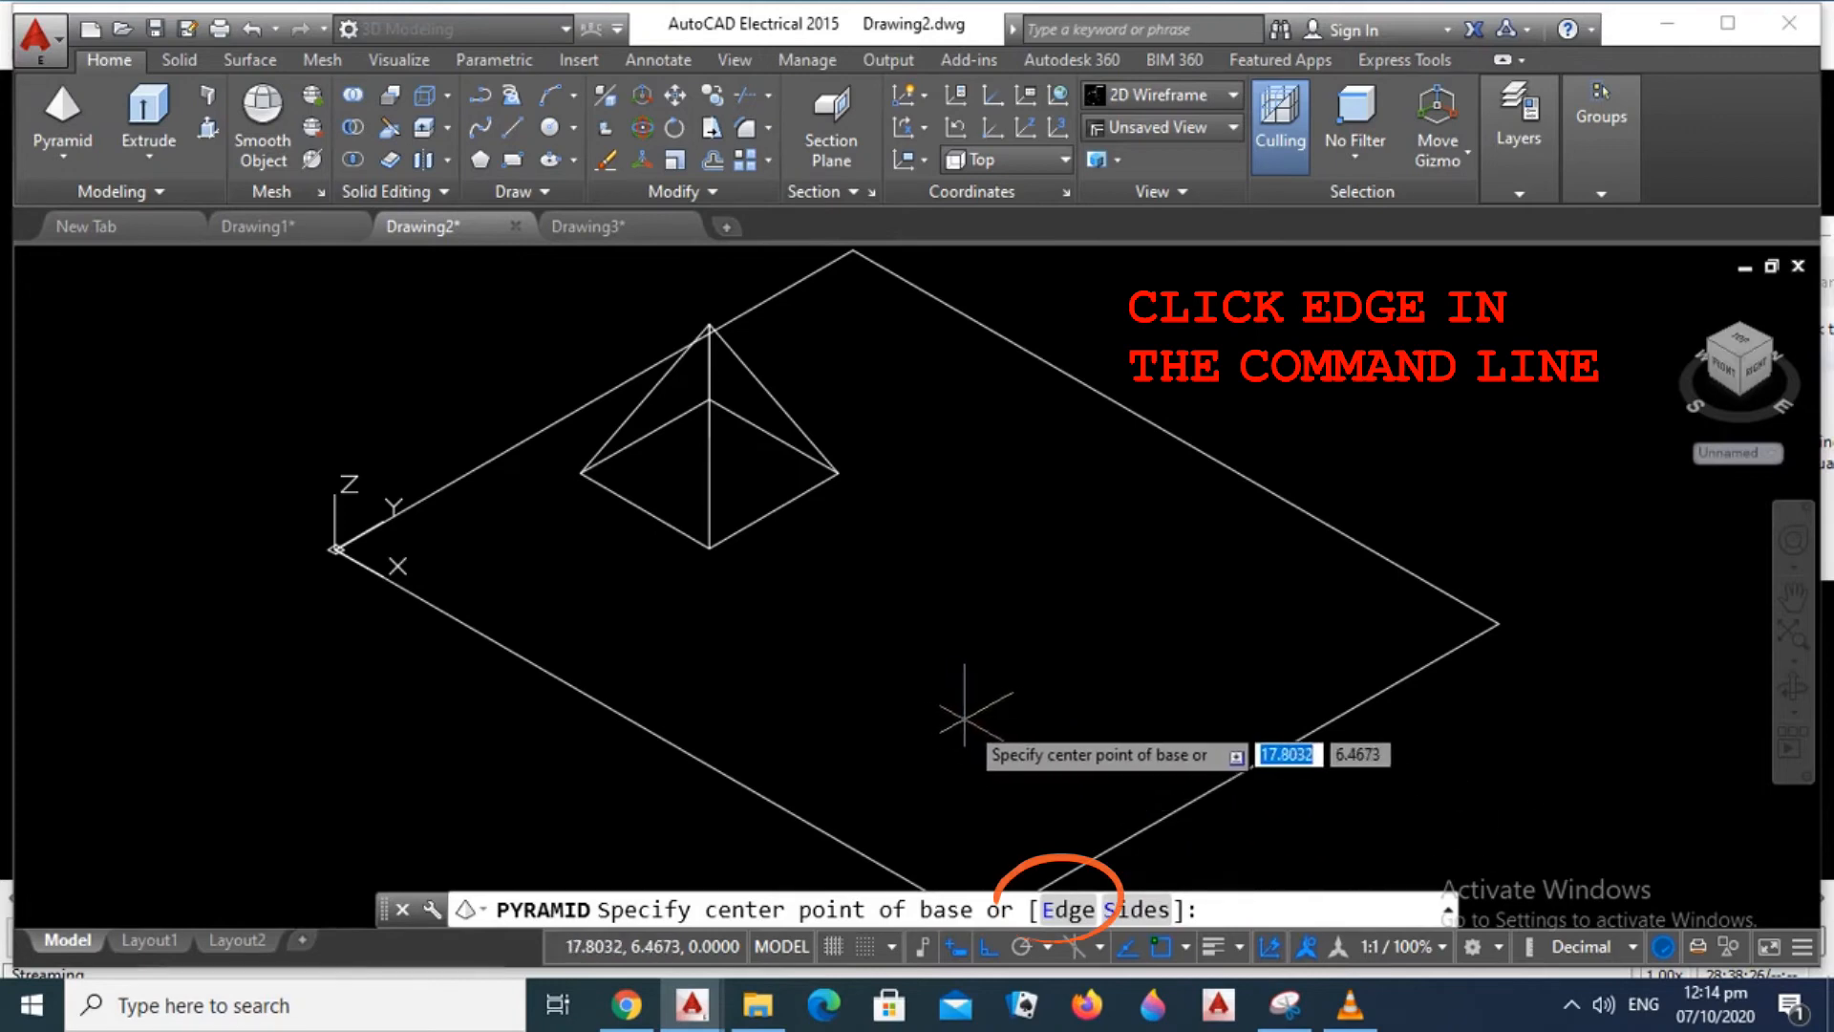
click(1068, 910)
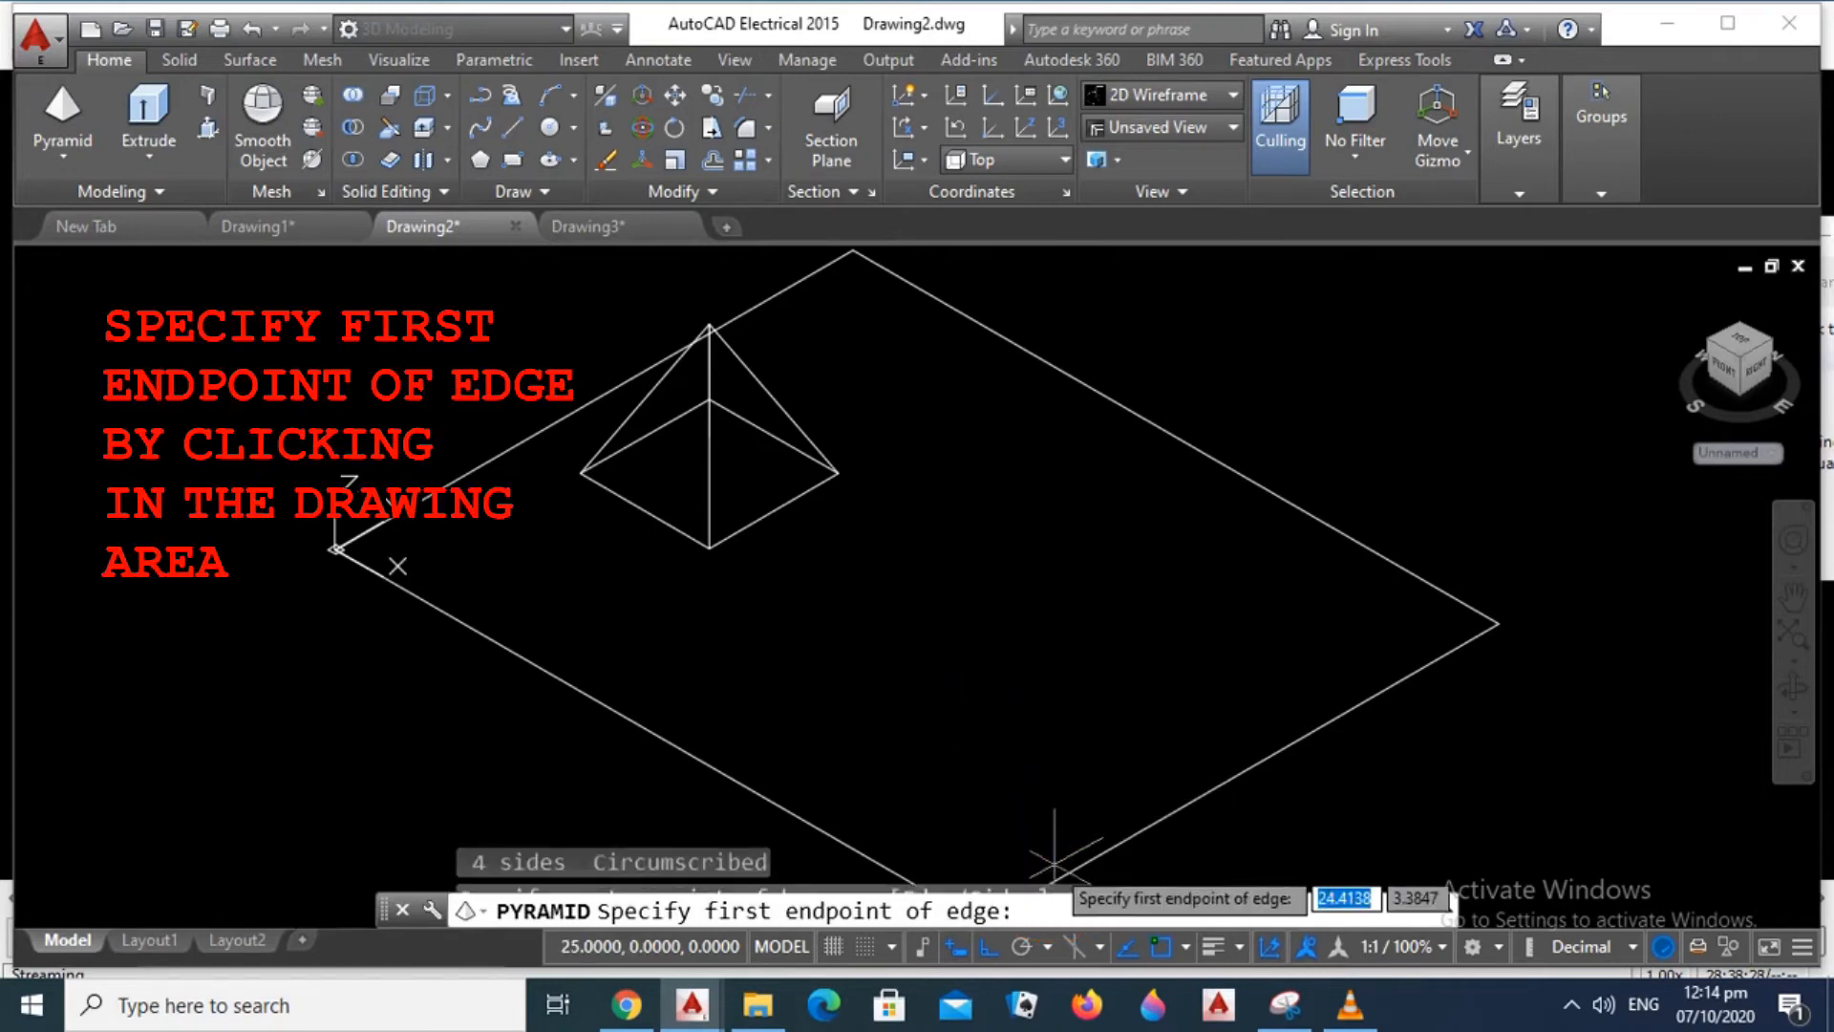
click(959, 722)
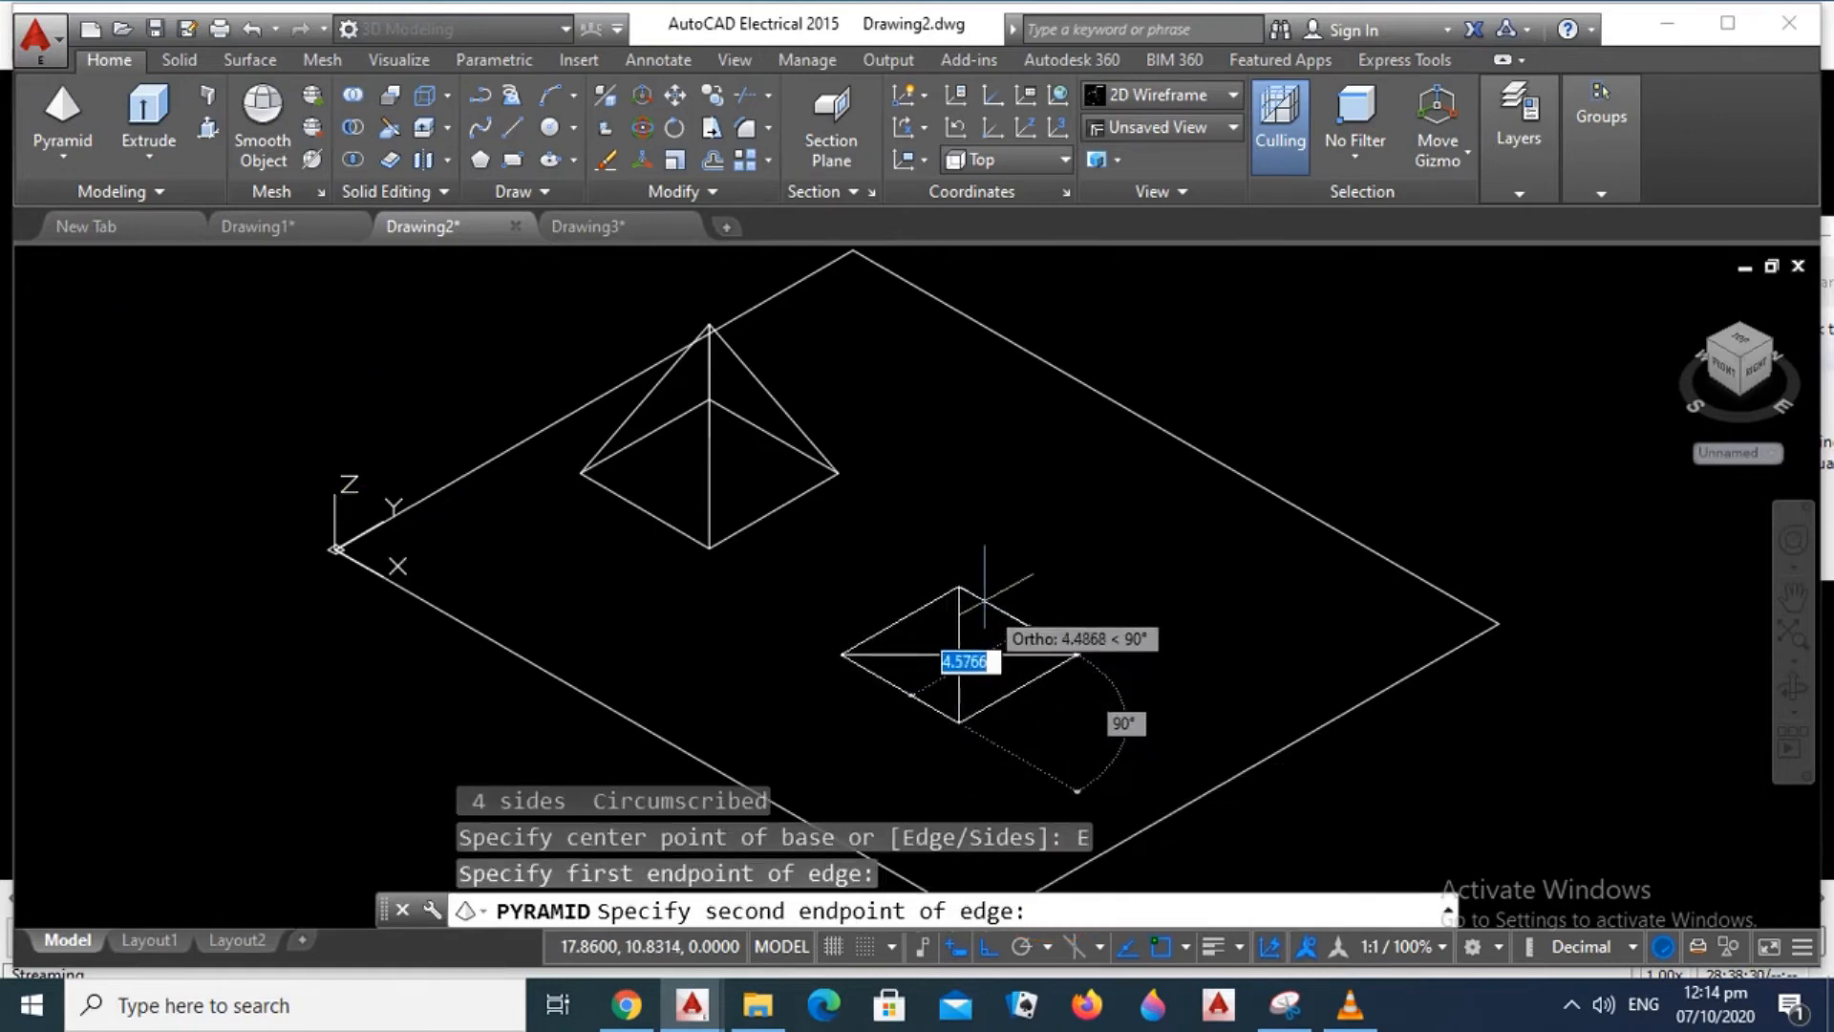
text(5)
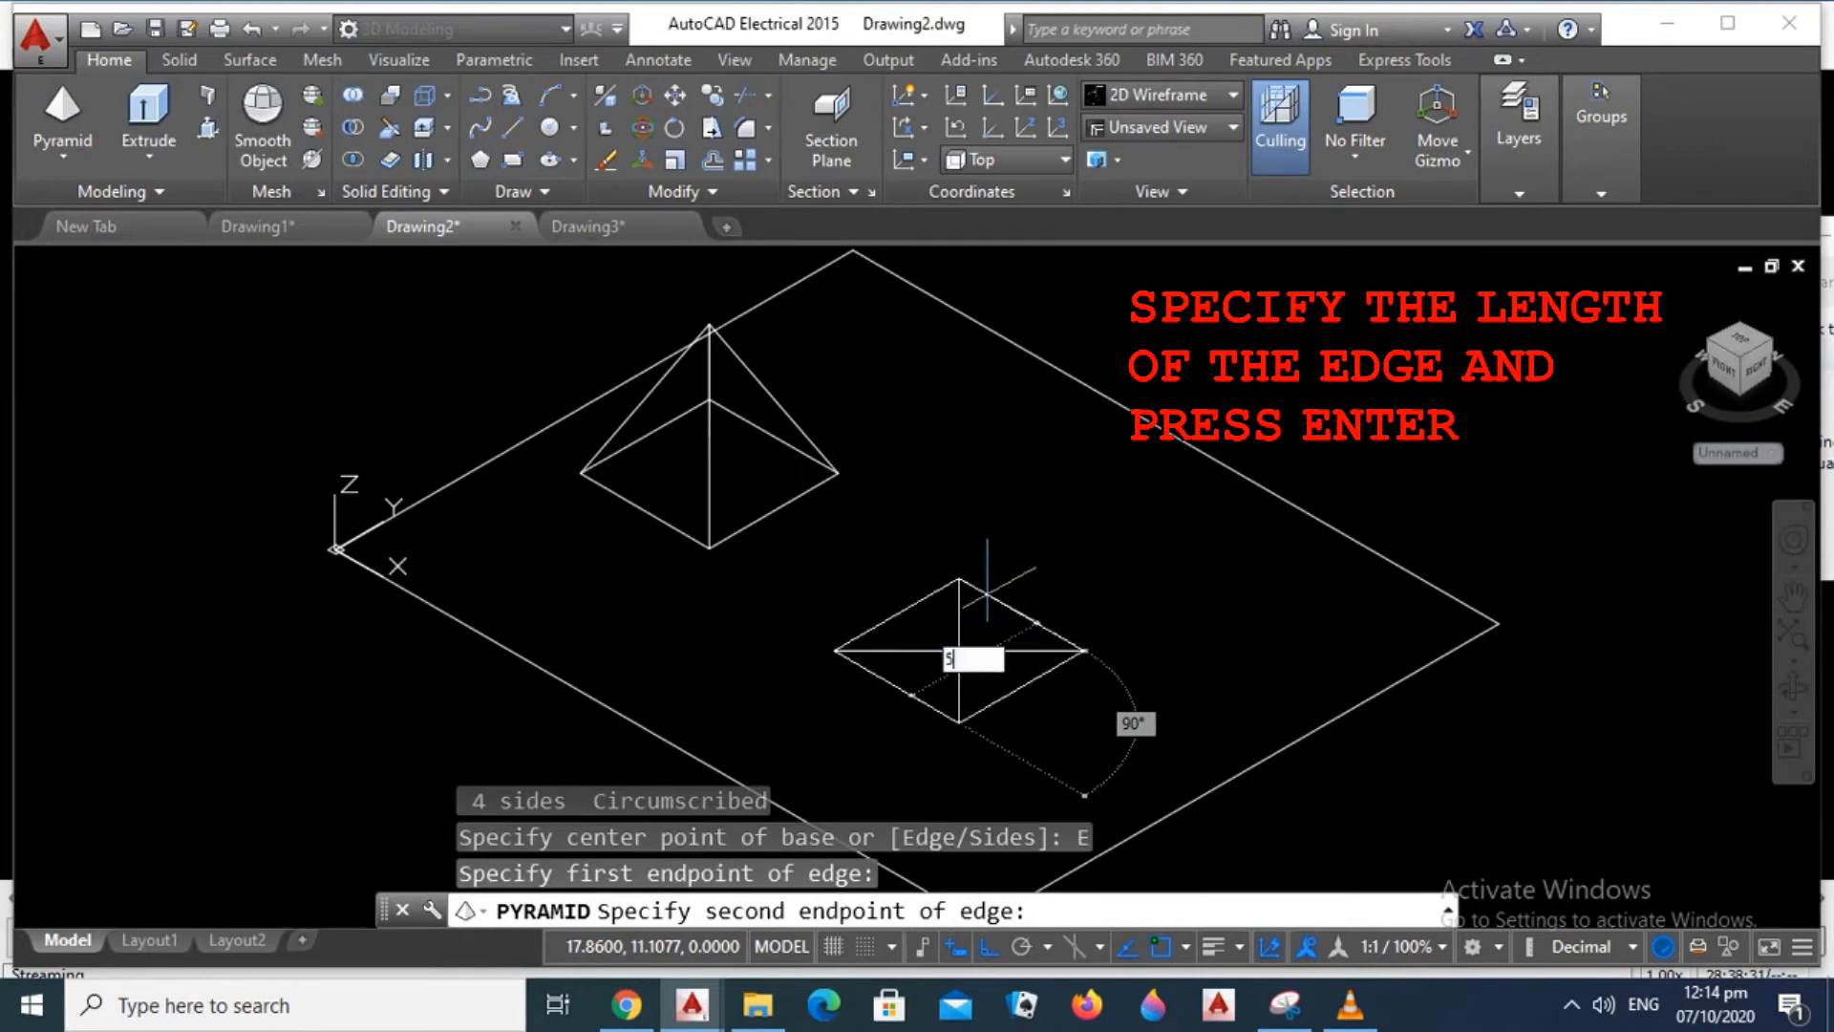
key(Return)
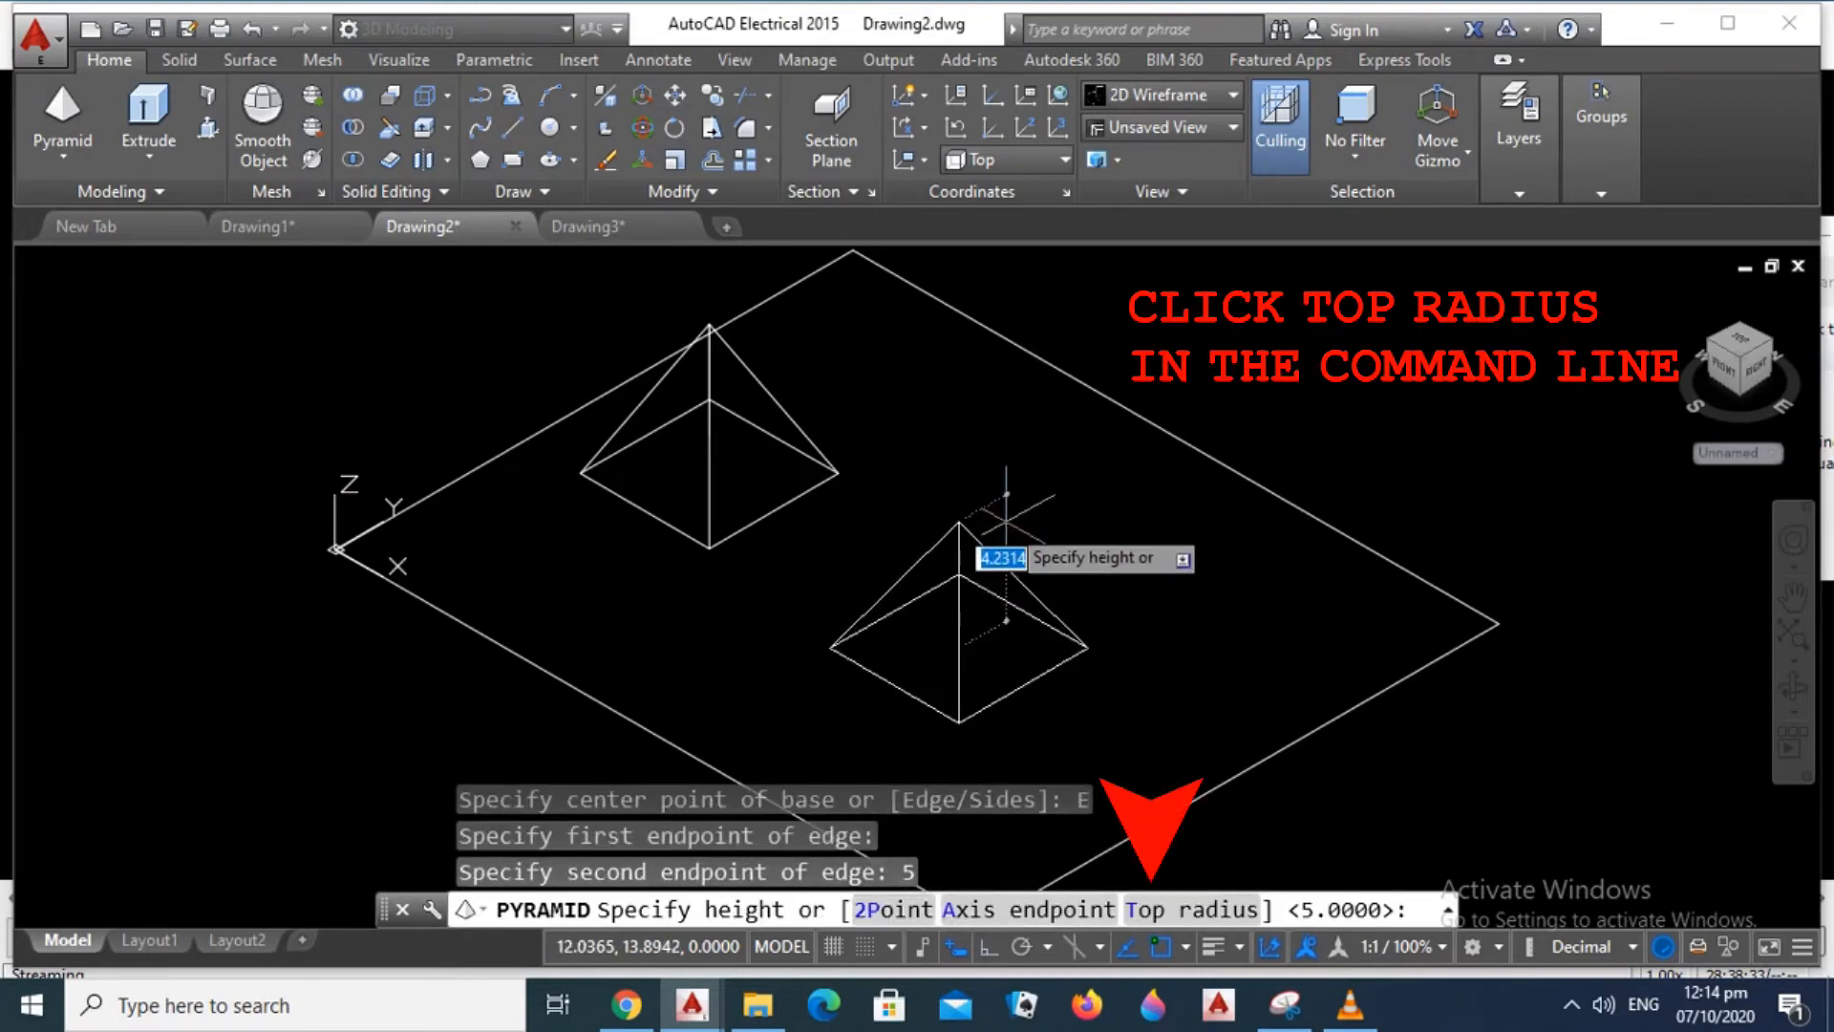
click(1177, 910)
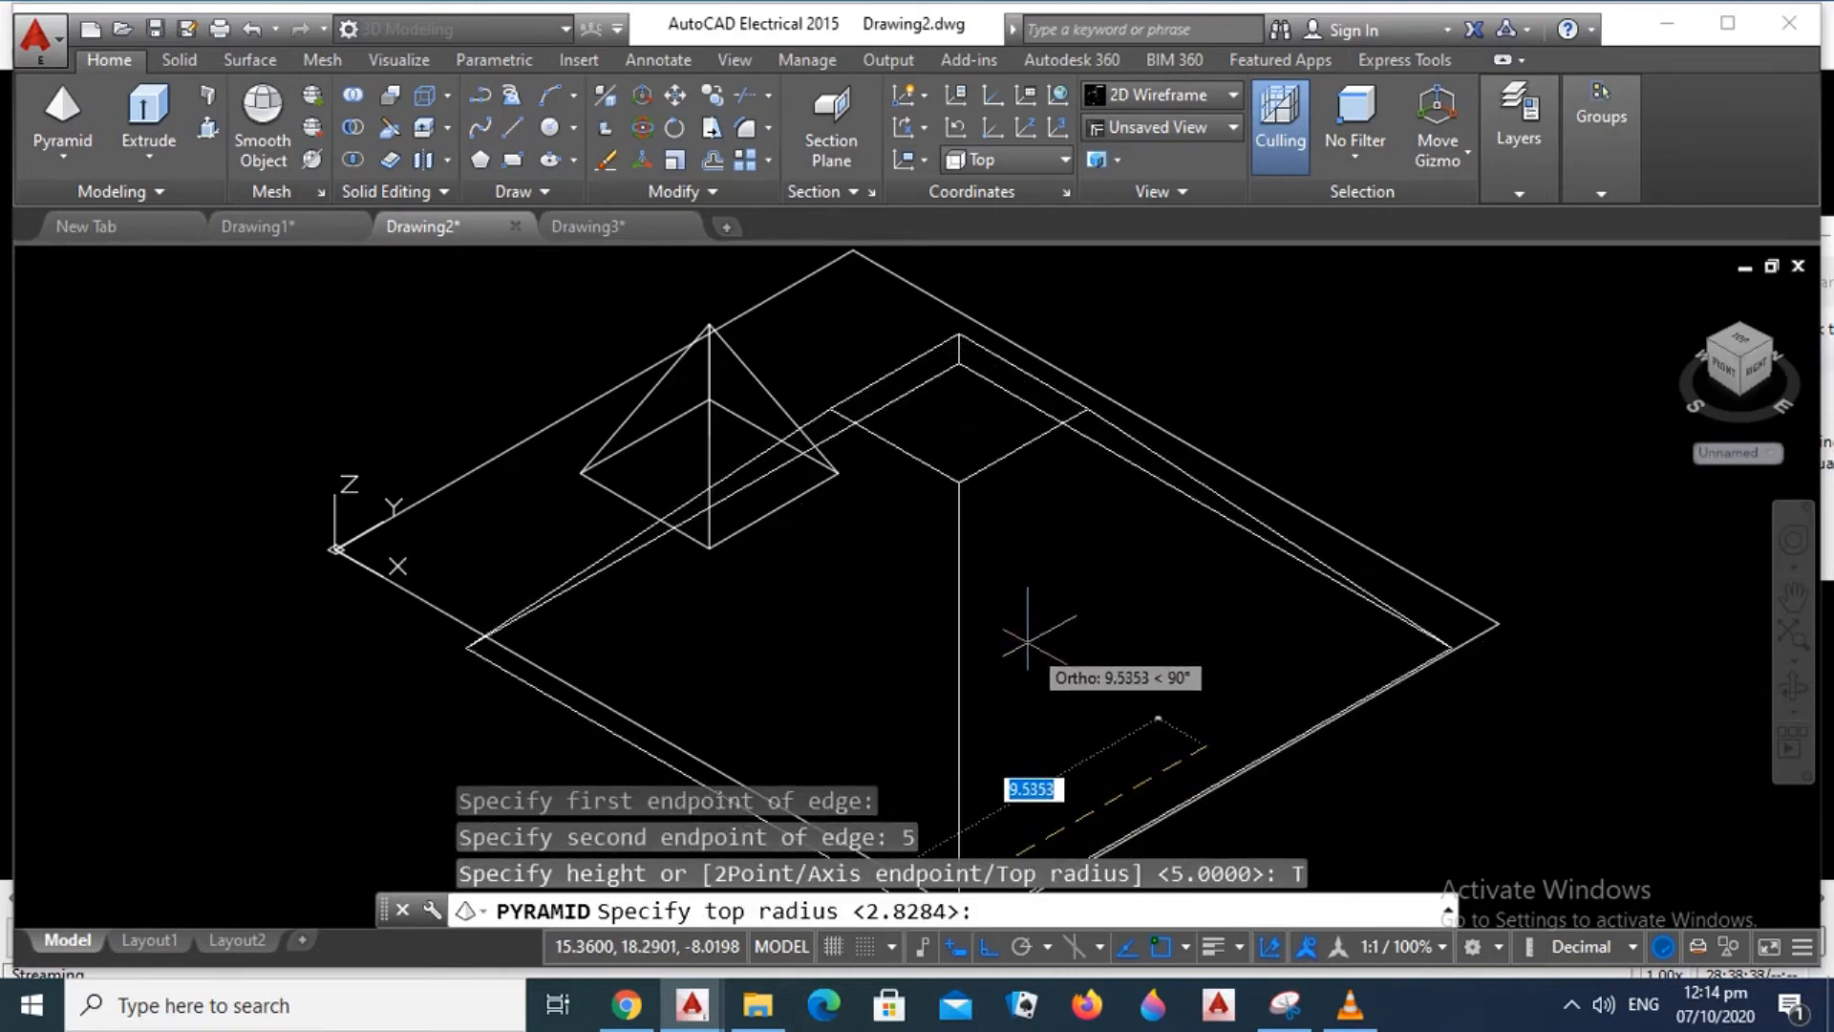
text(1)
key(Return)
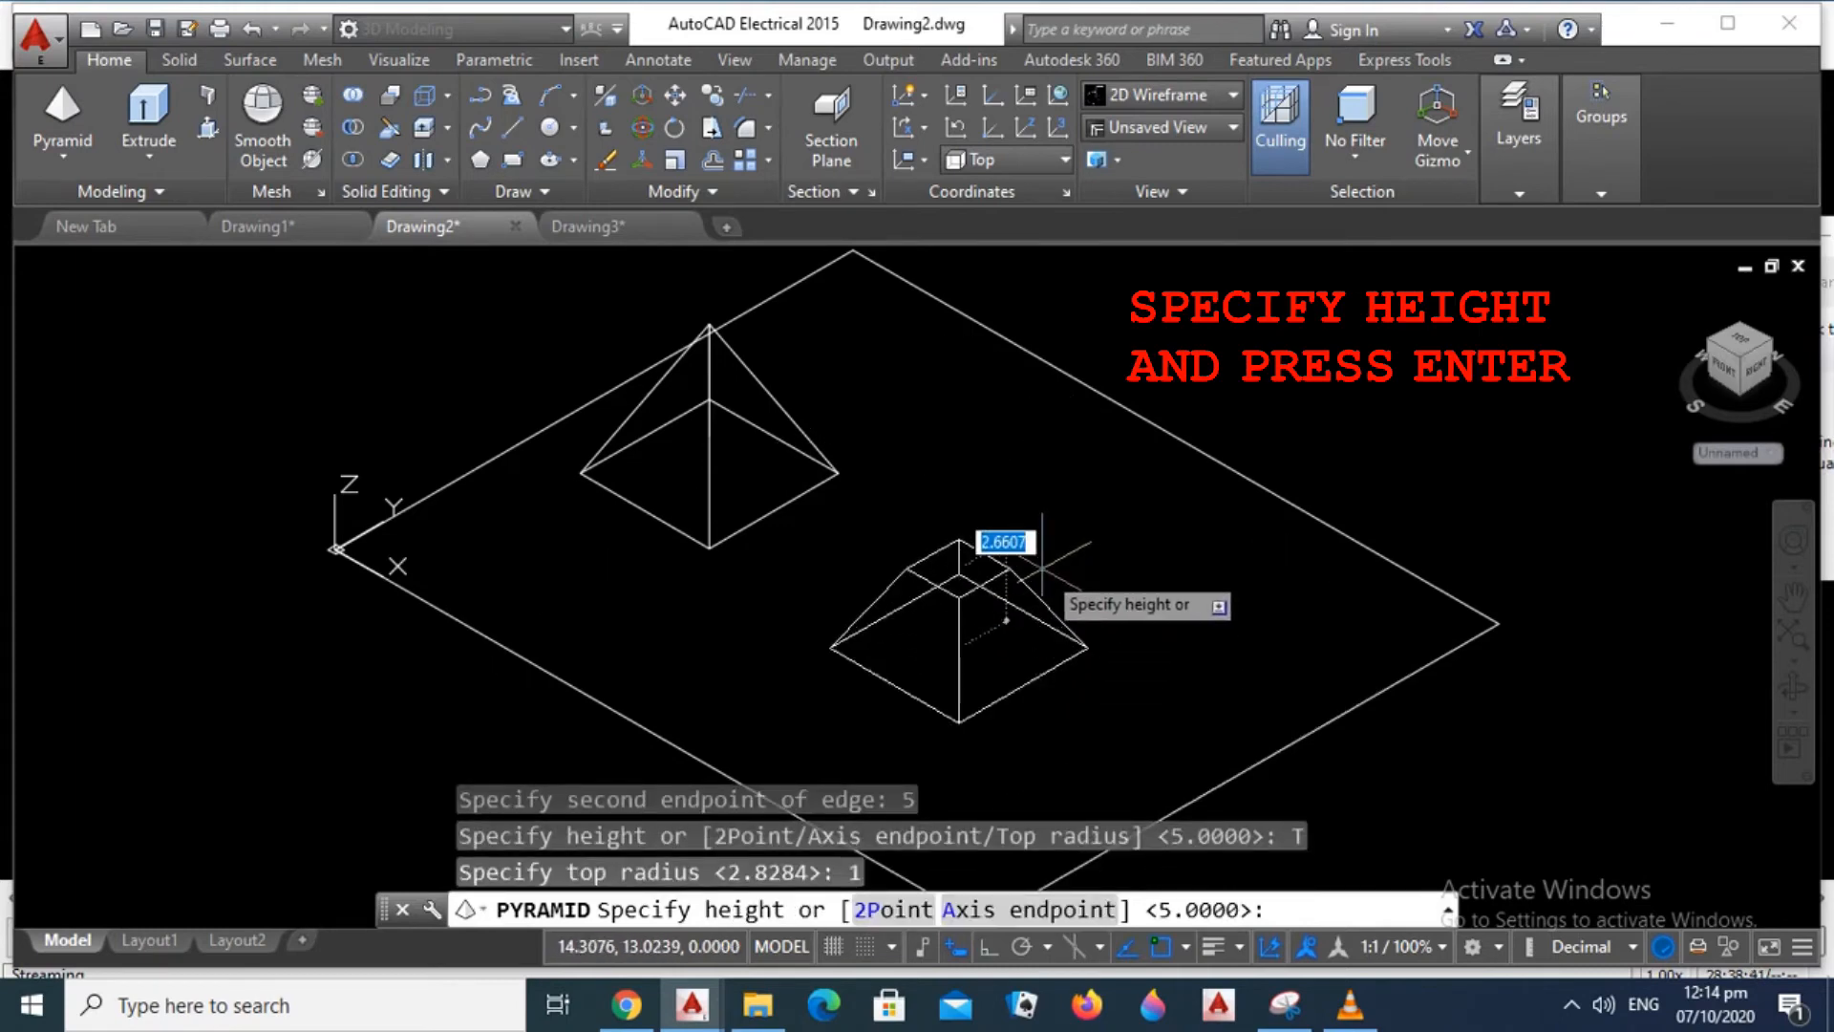
text(5)
key(Return)
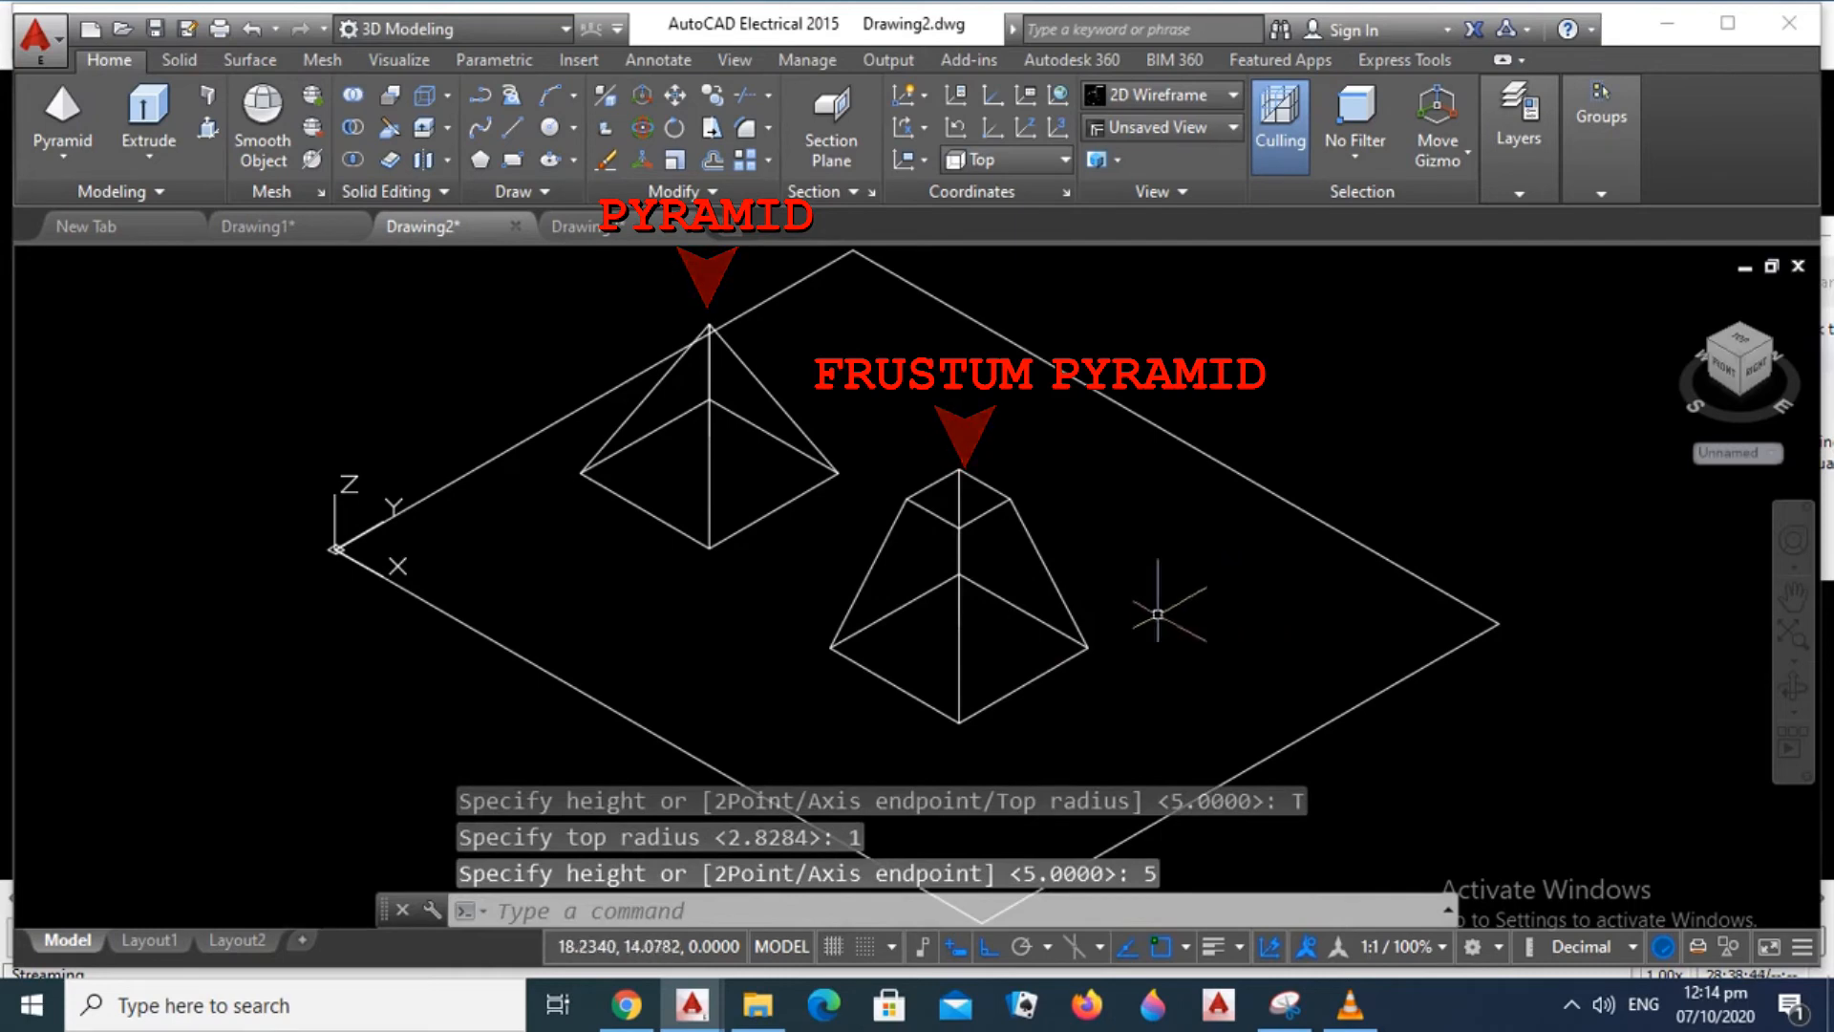
click(1158, 94)
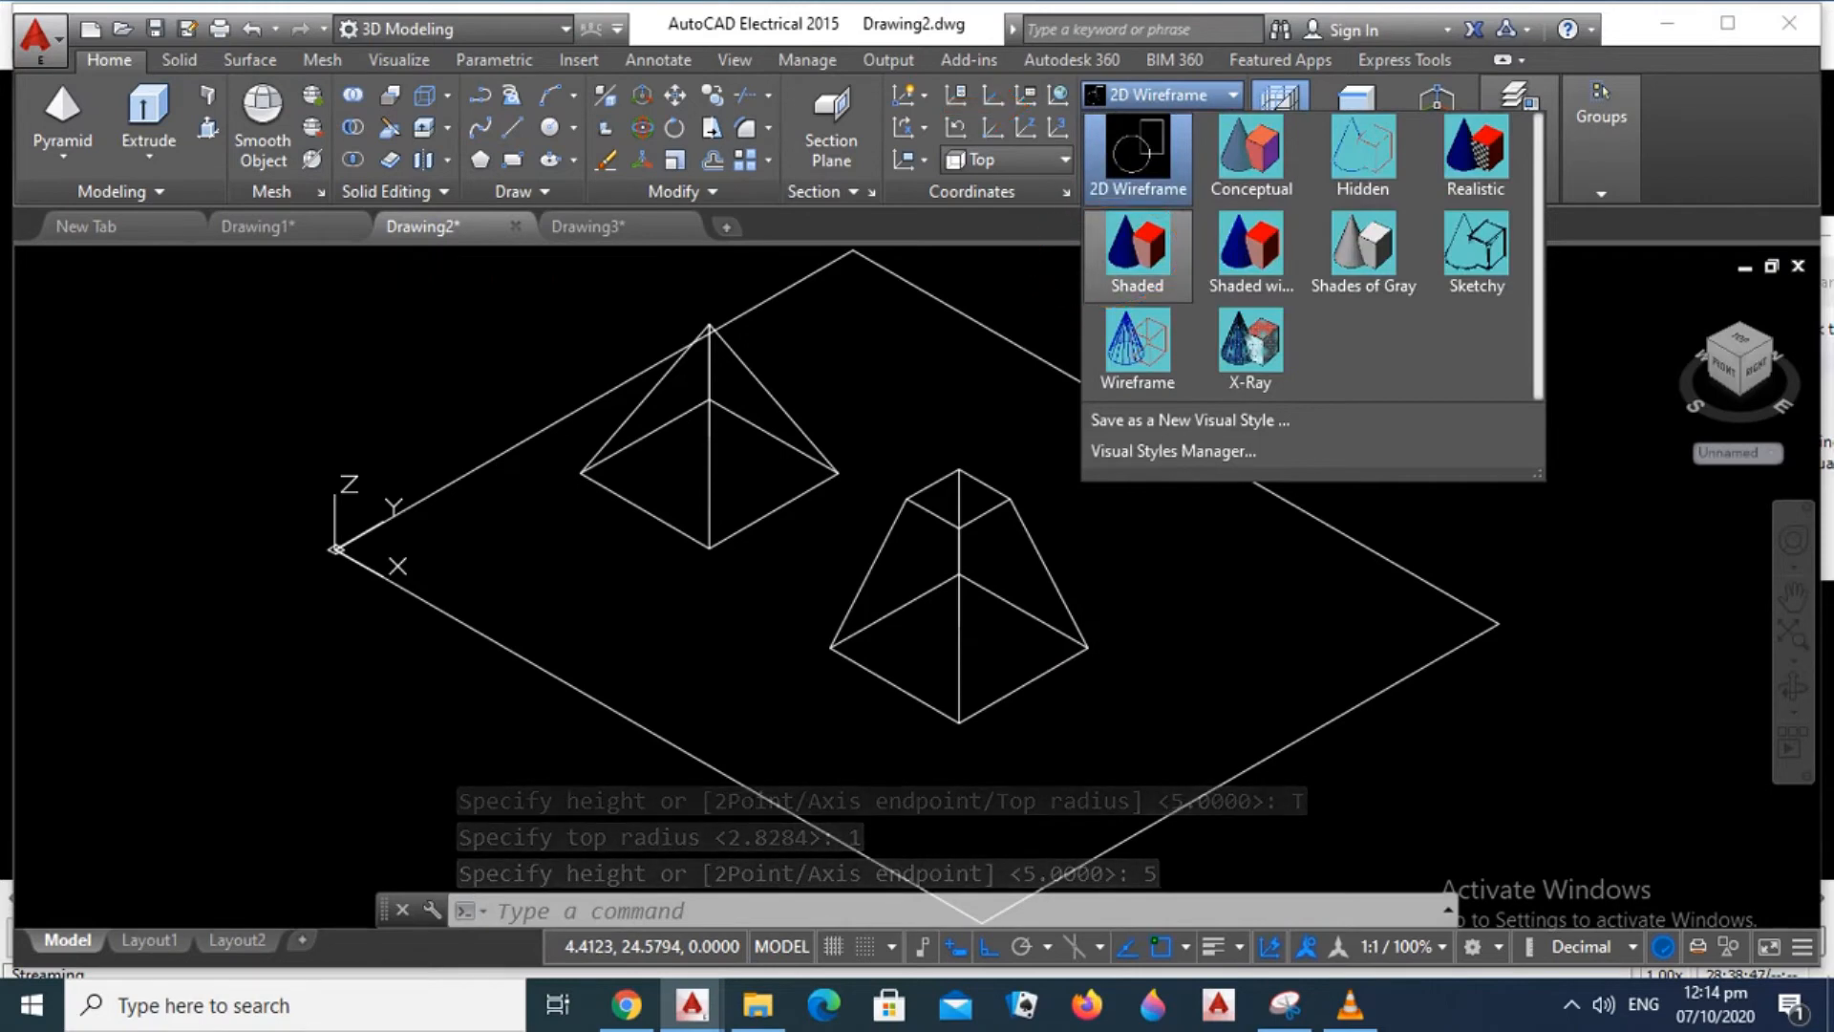
click(1137, 251)
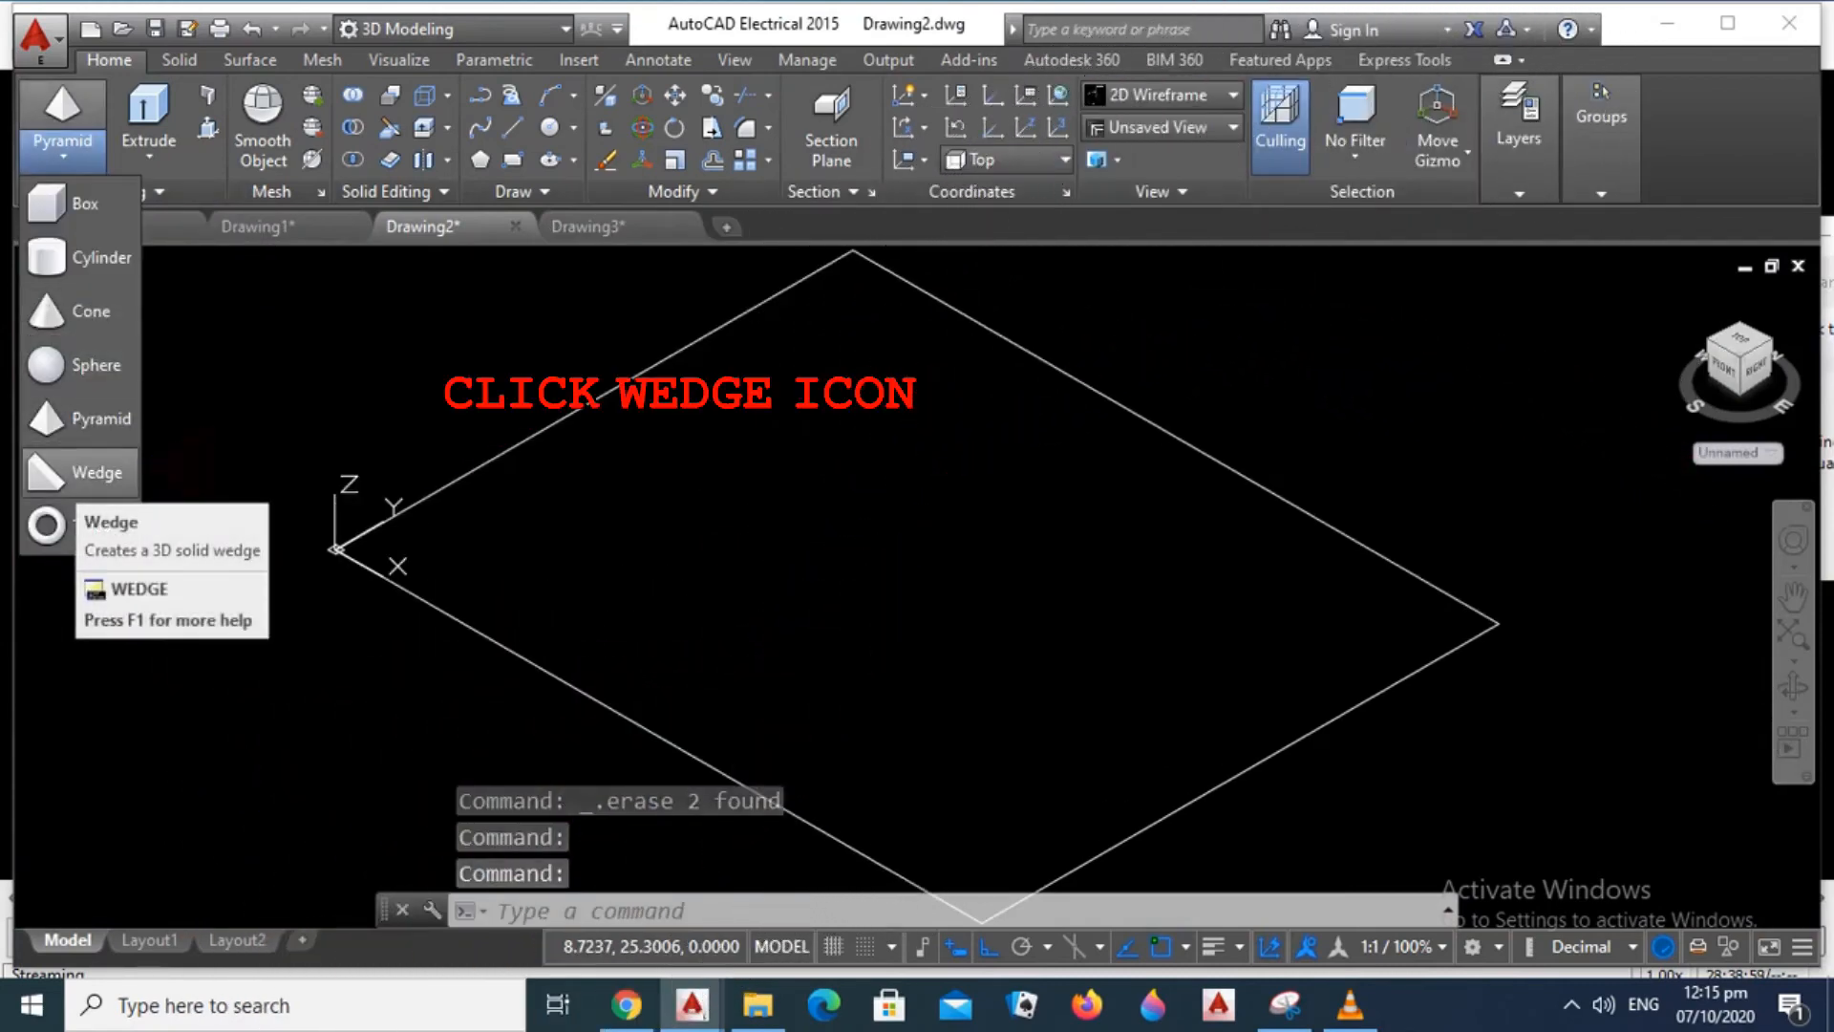
- Create a solid wedge inside the outline using the Length option, with length 5, width 4 and height 5, and display it in the Shaded visual style
click(96, 472)
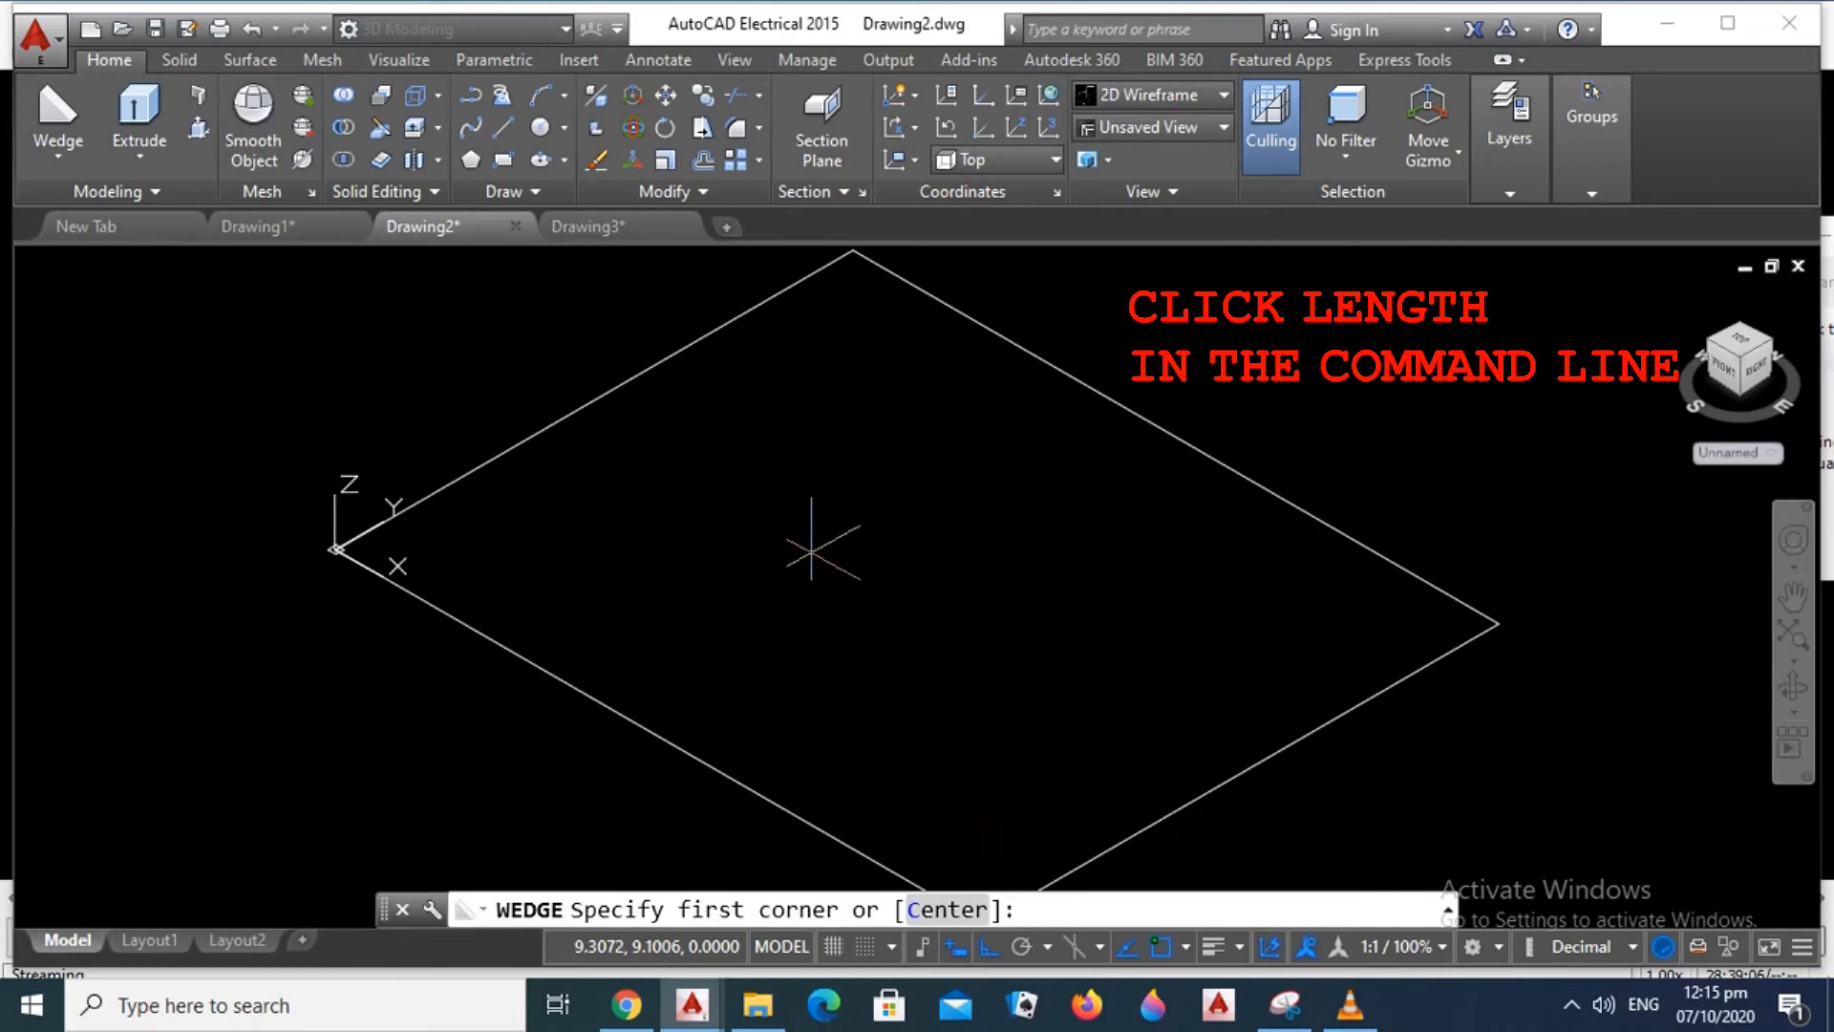
click(813, 551)
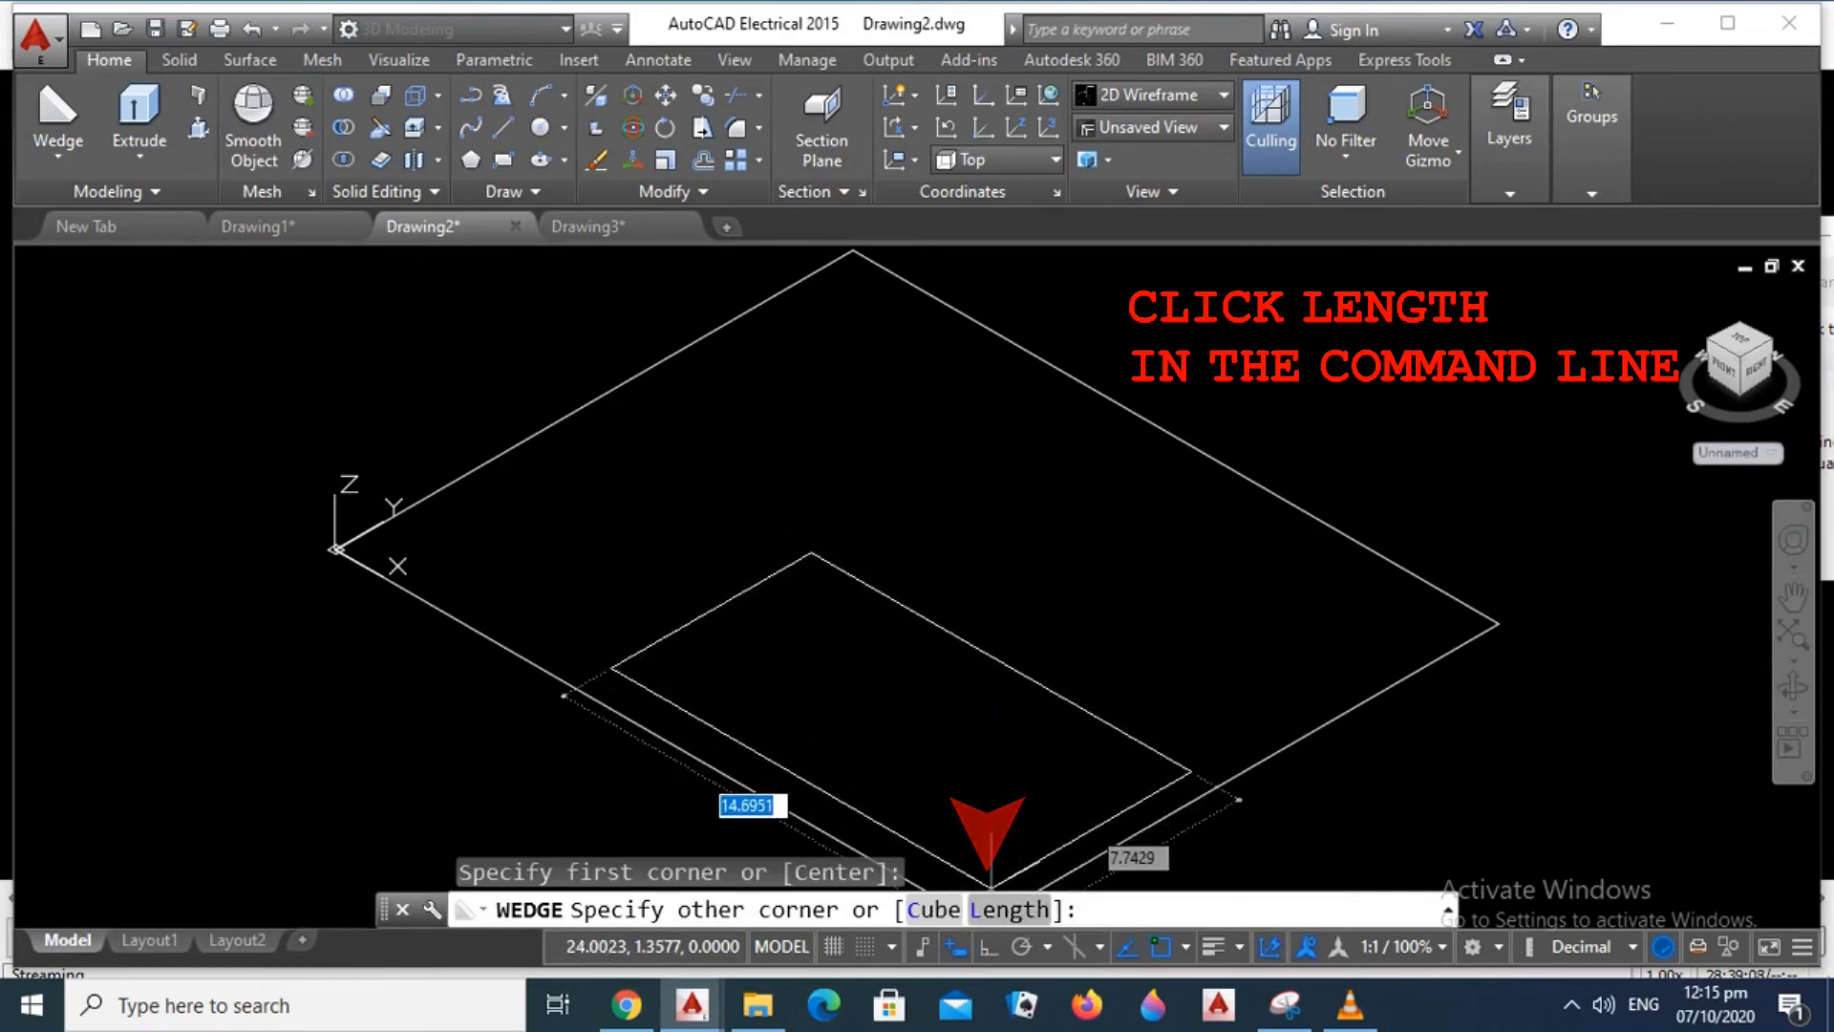
click(1010, 909)
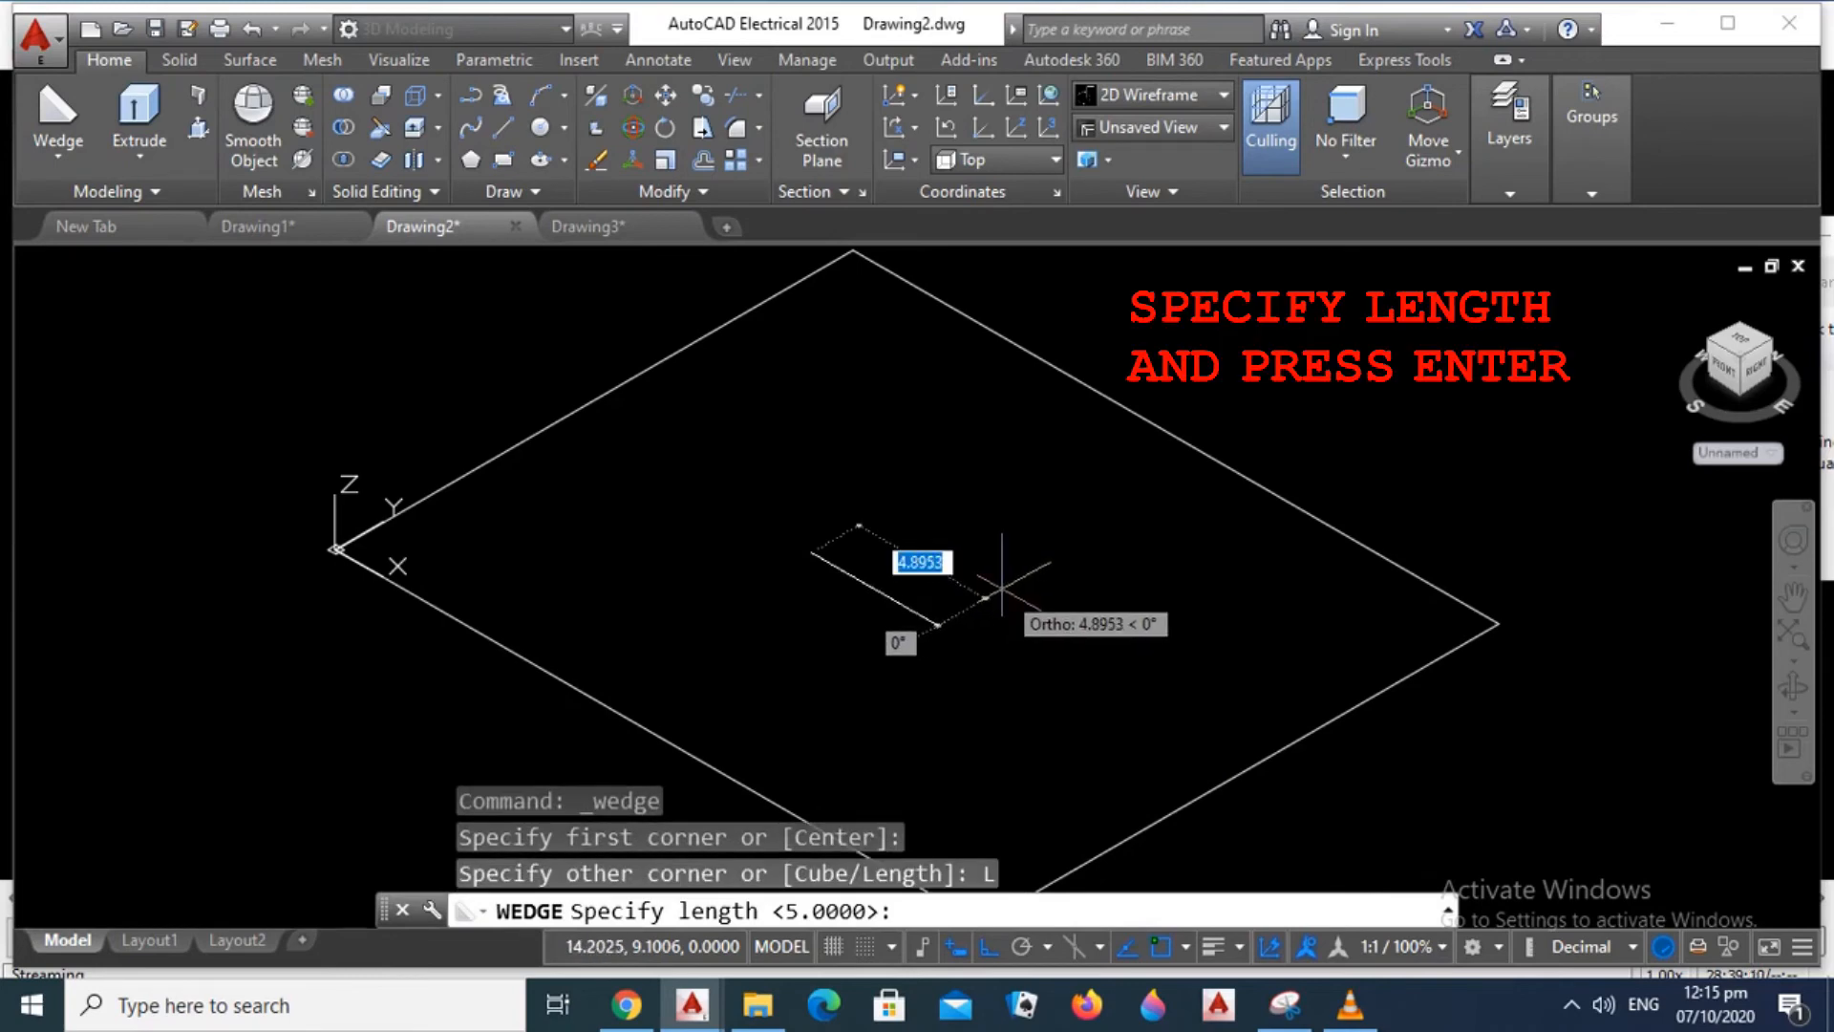
text(5)
key(Return)
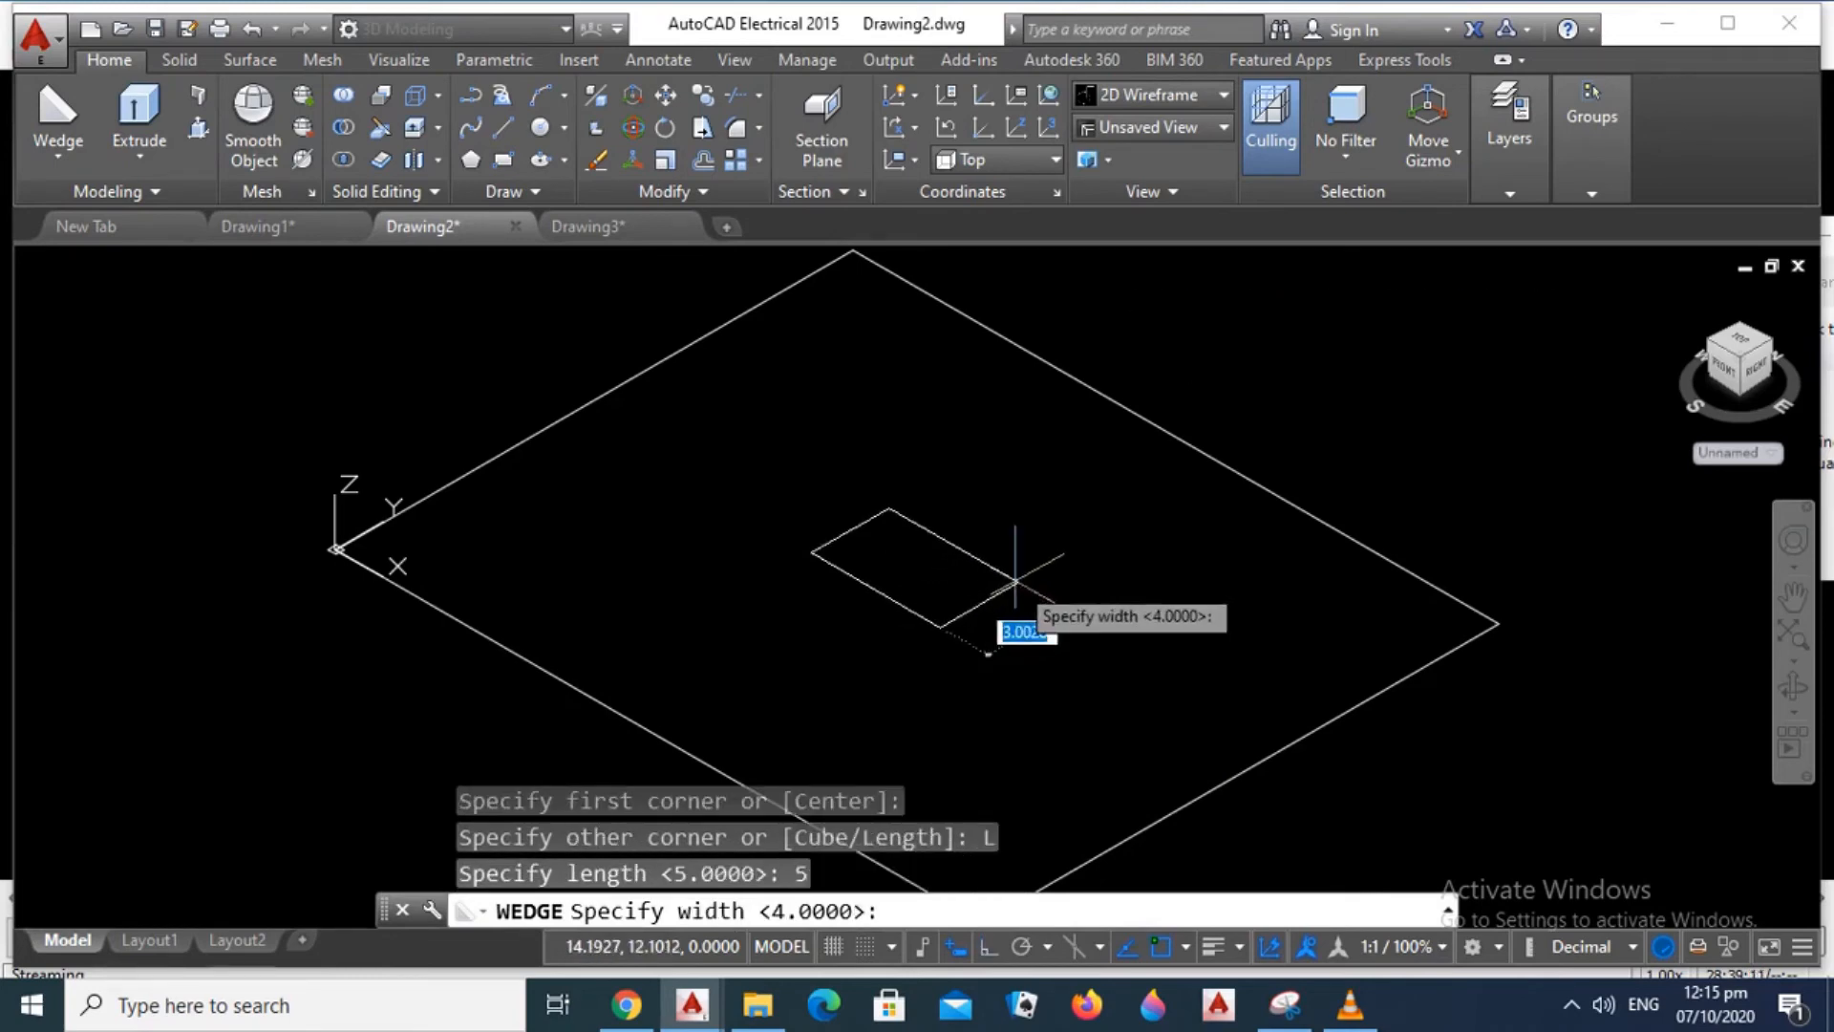
text(4)
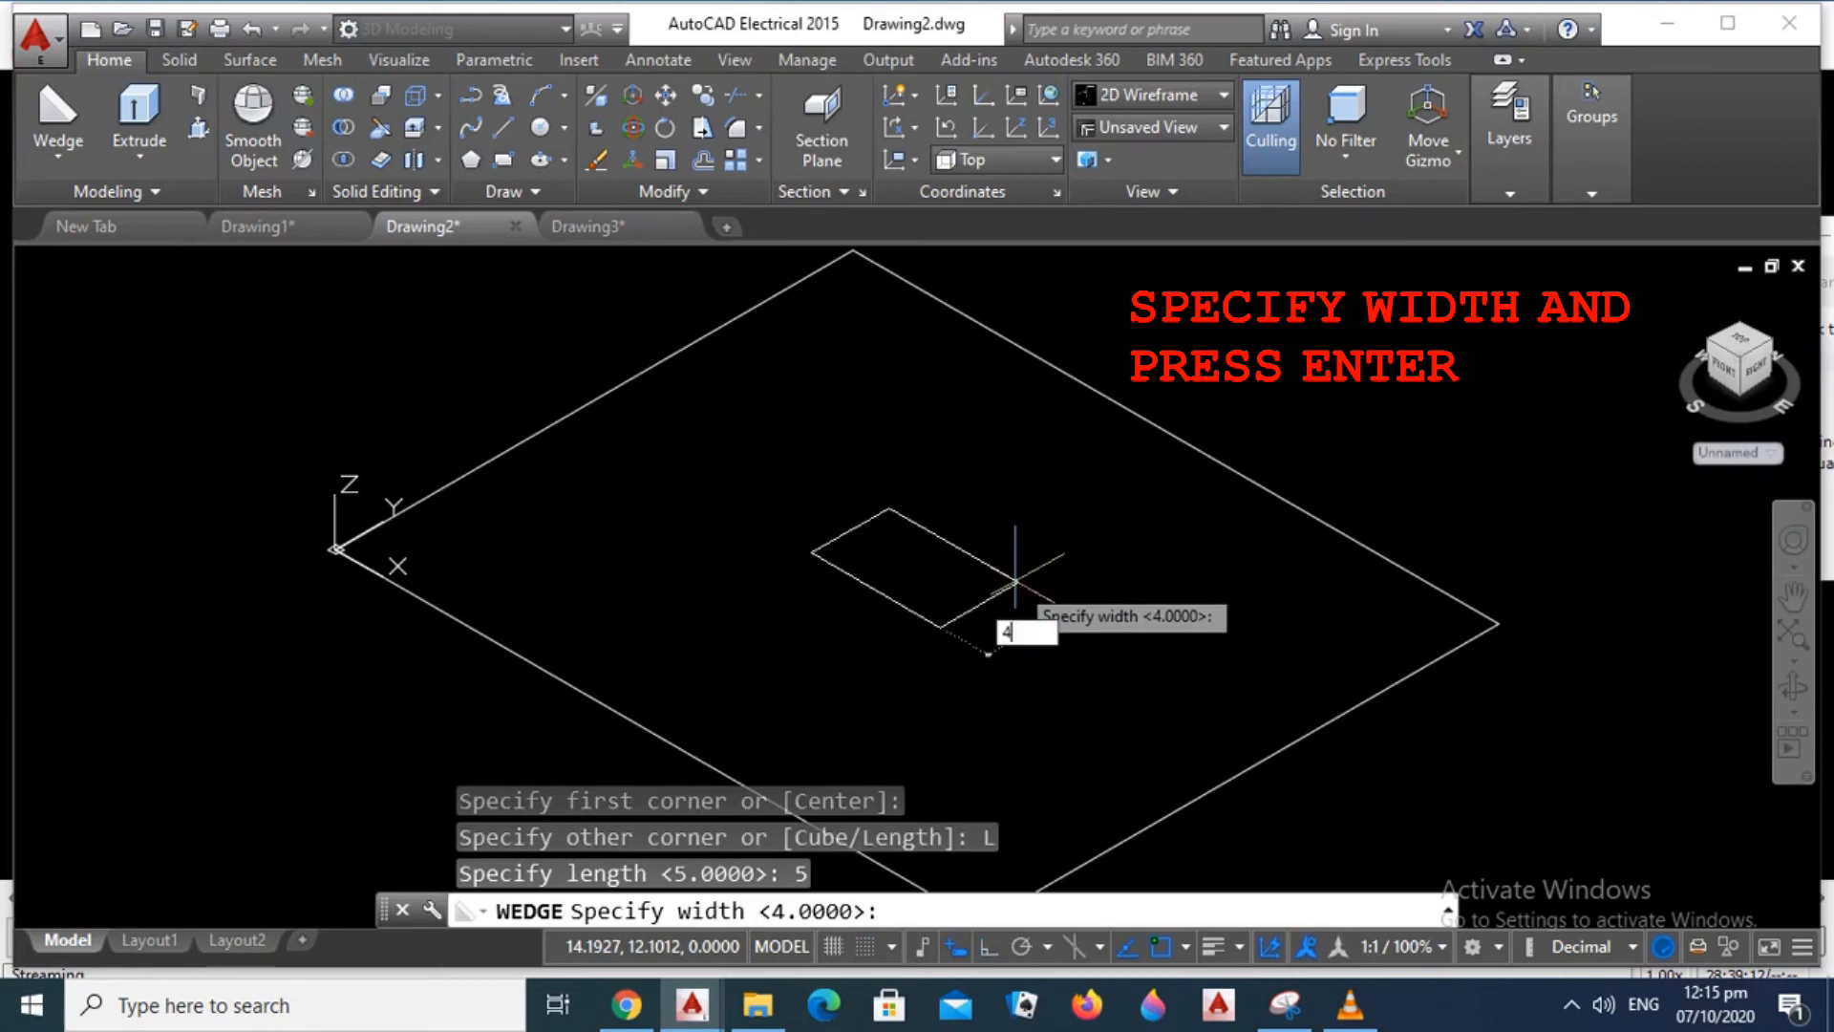
key(Return)
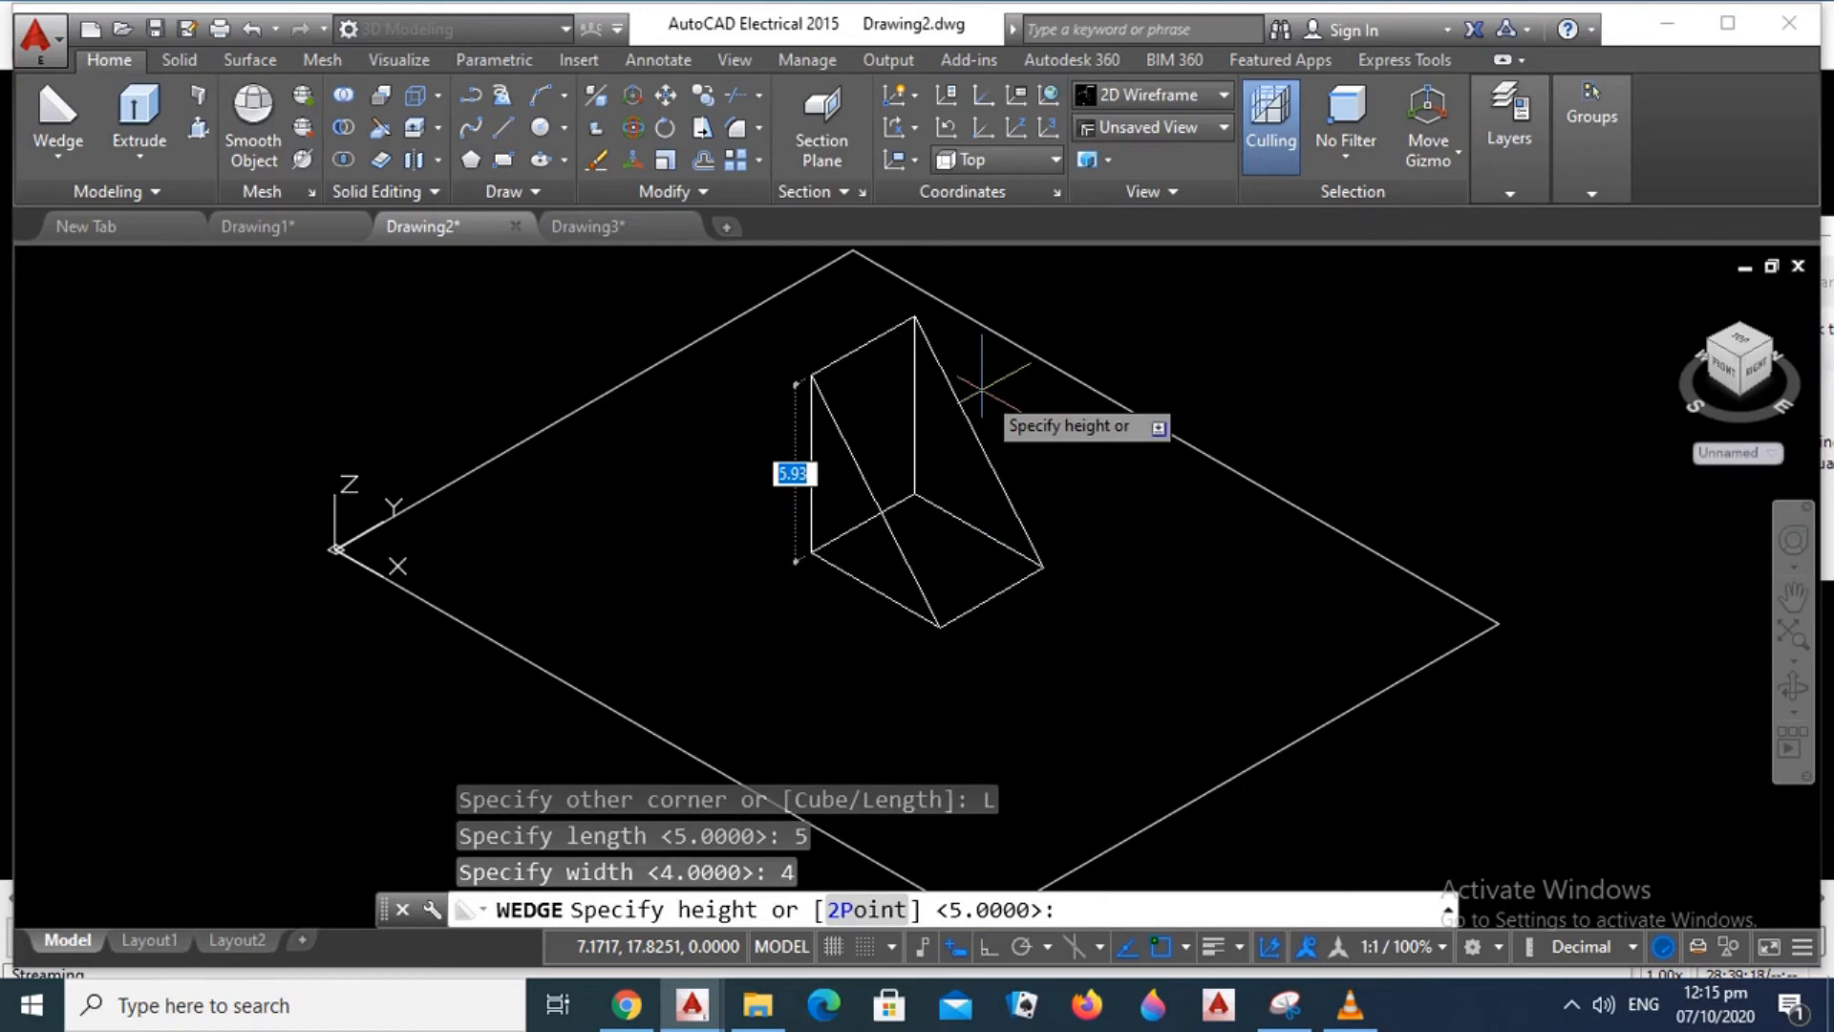
key(Return)
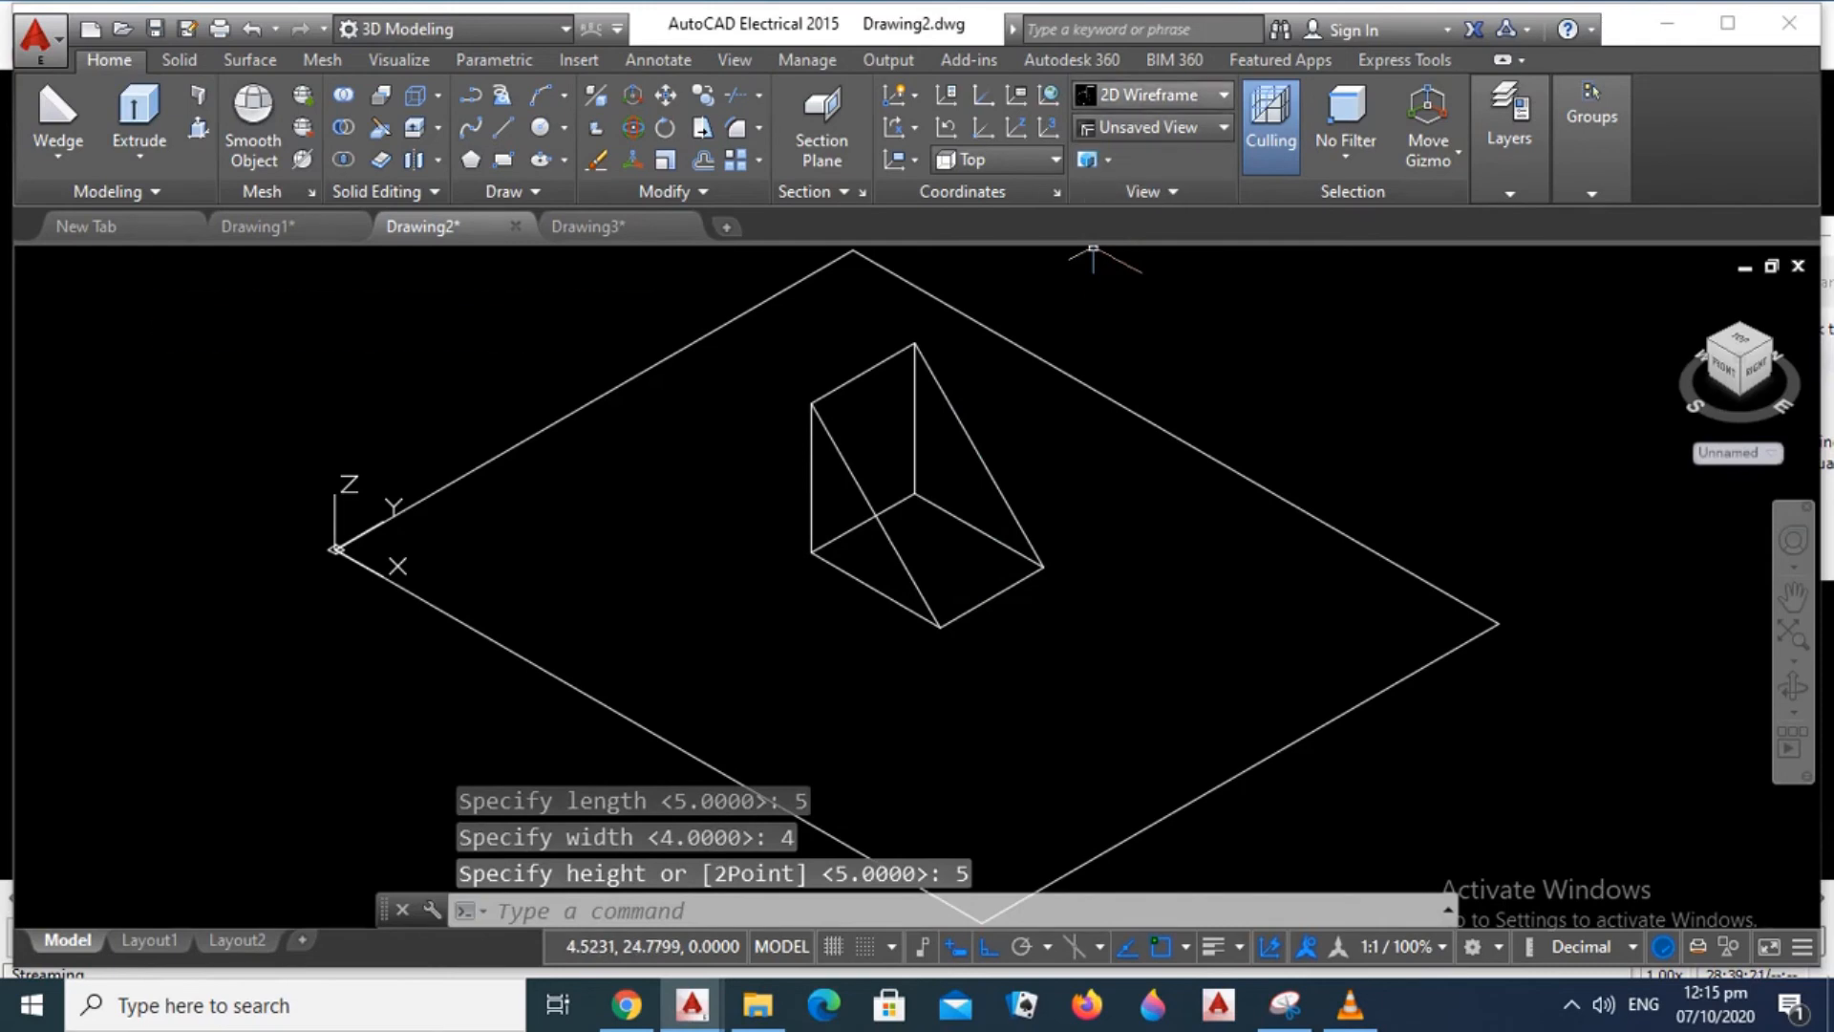
click(1149, 94)
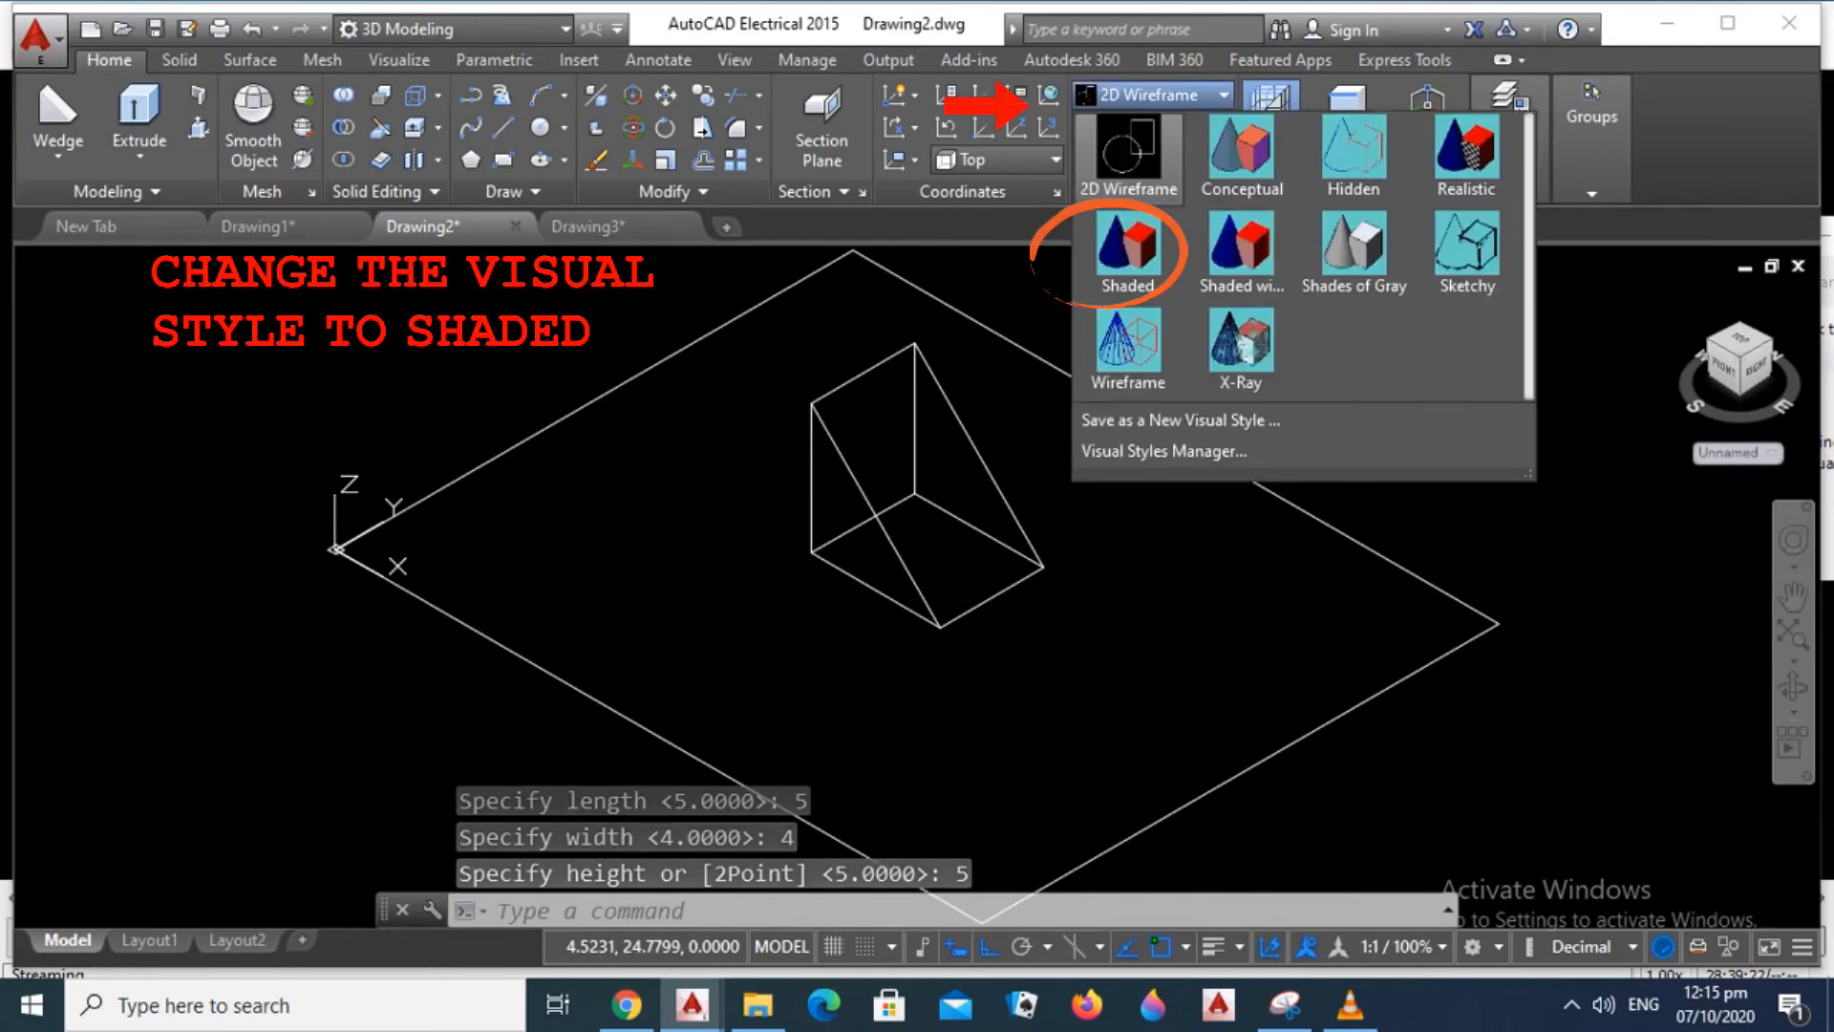
click(1128, 246)
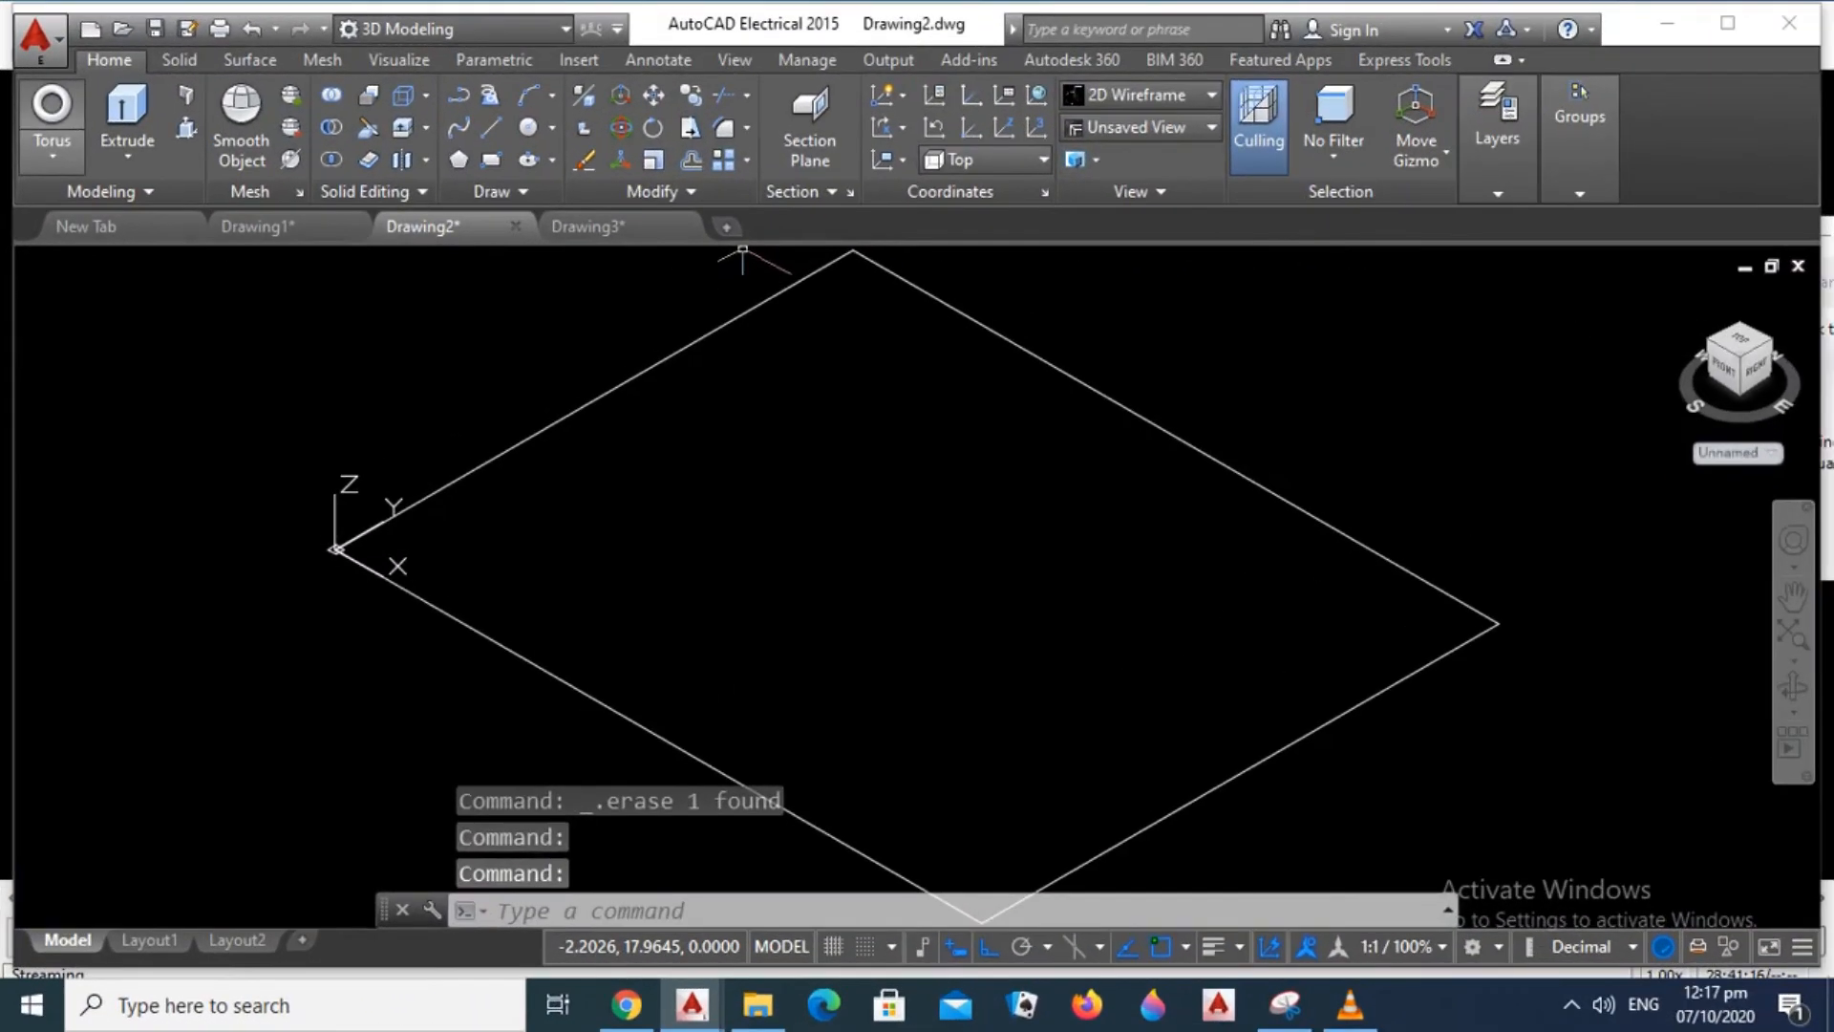
- Create a solid torus with radius 2 and tube radius 1 inside the outline, and display it in the Shaded visual style
click(504, 251)
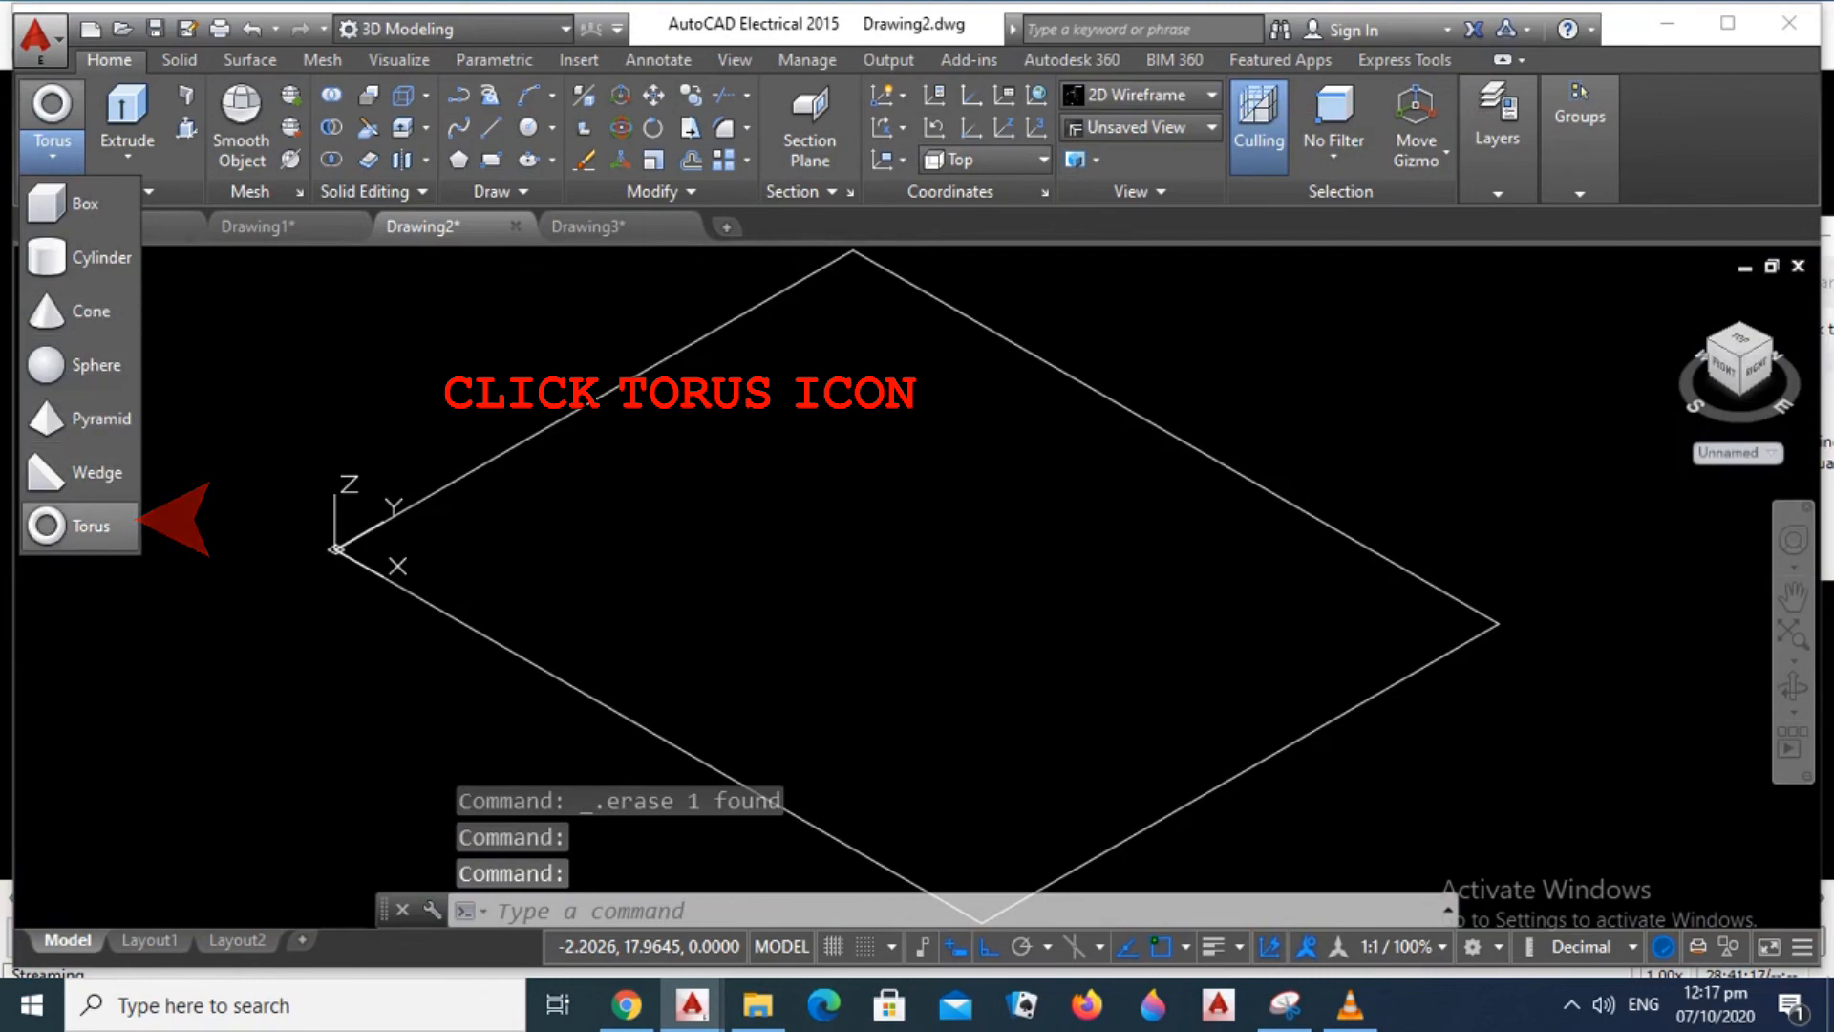
click(76, 525)
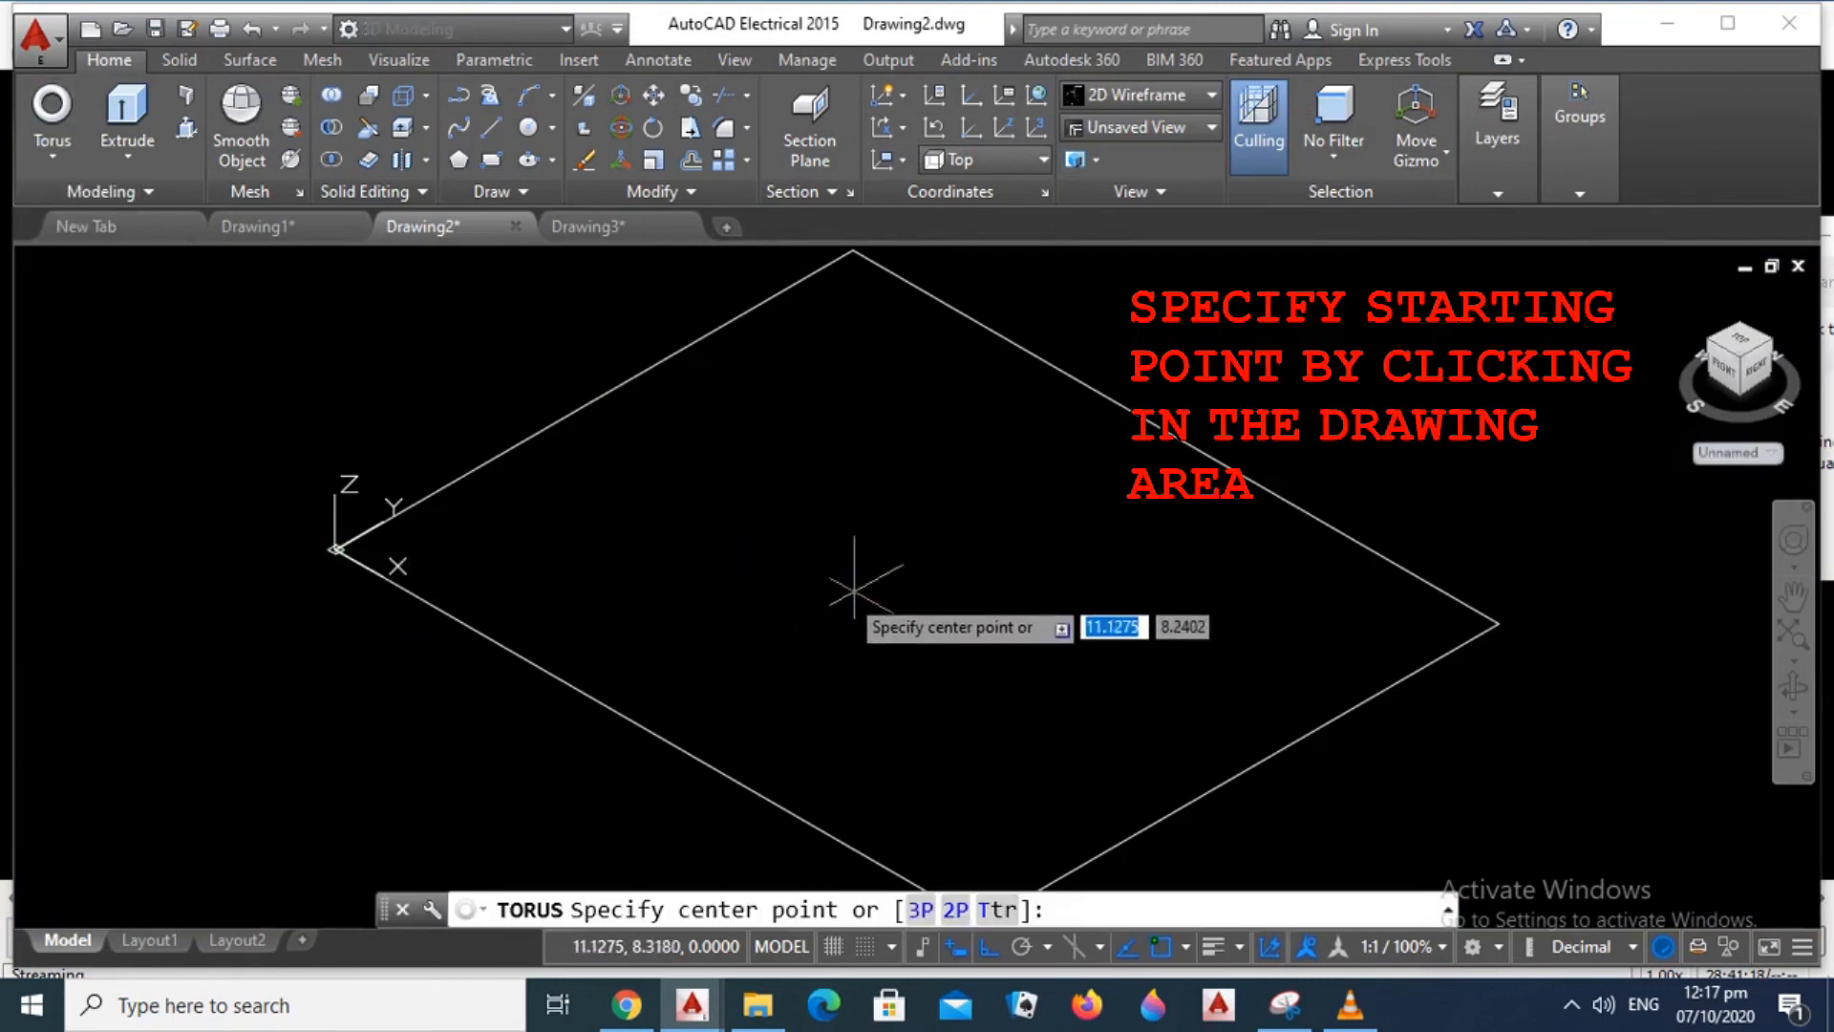
click(896, 576)
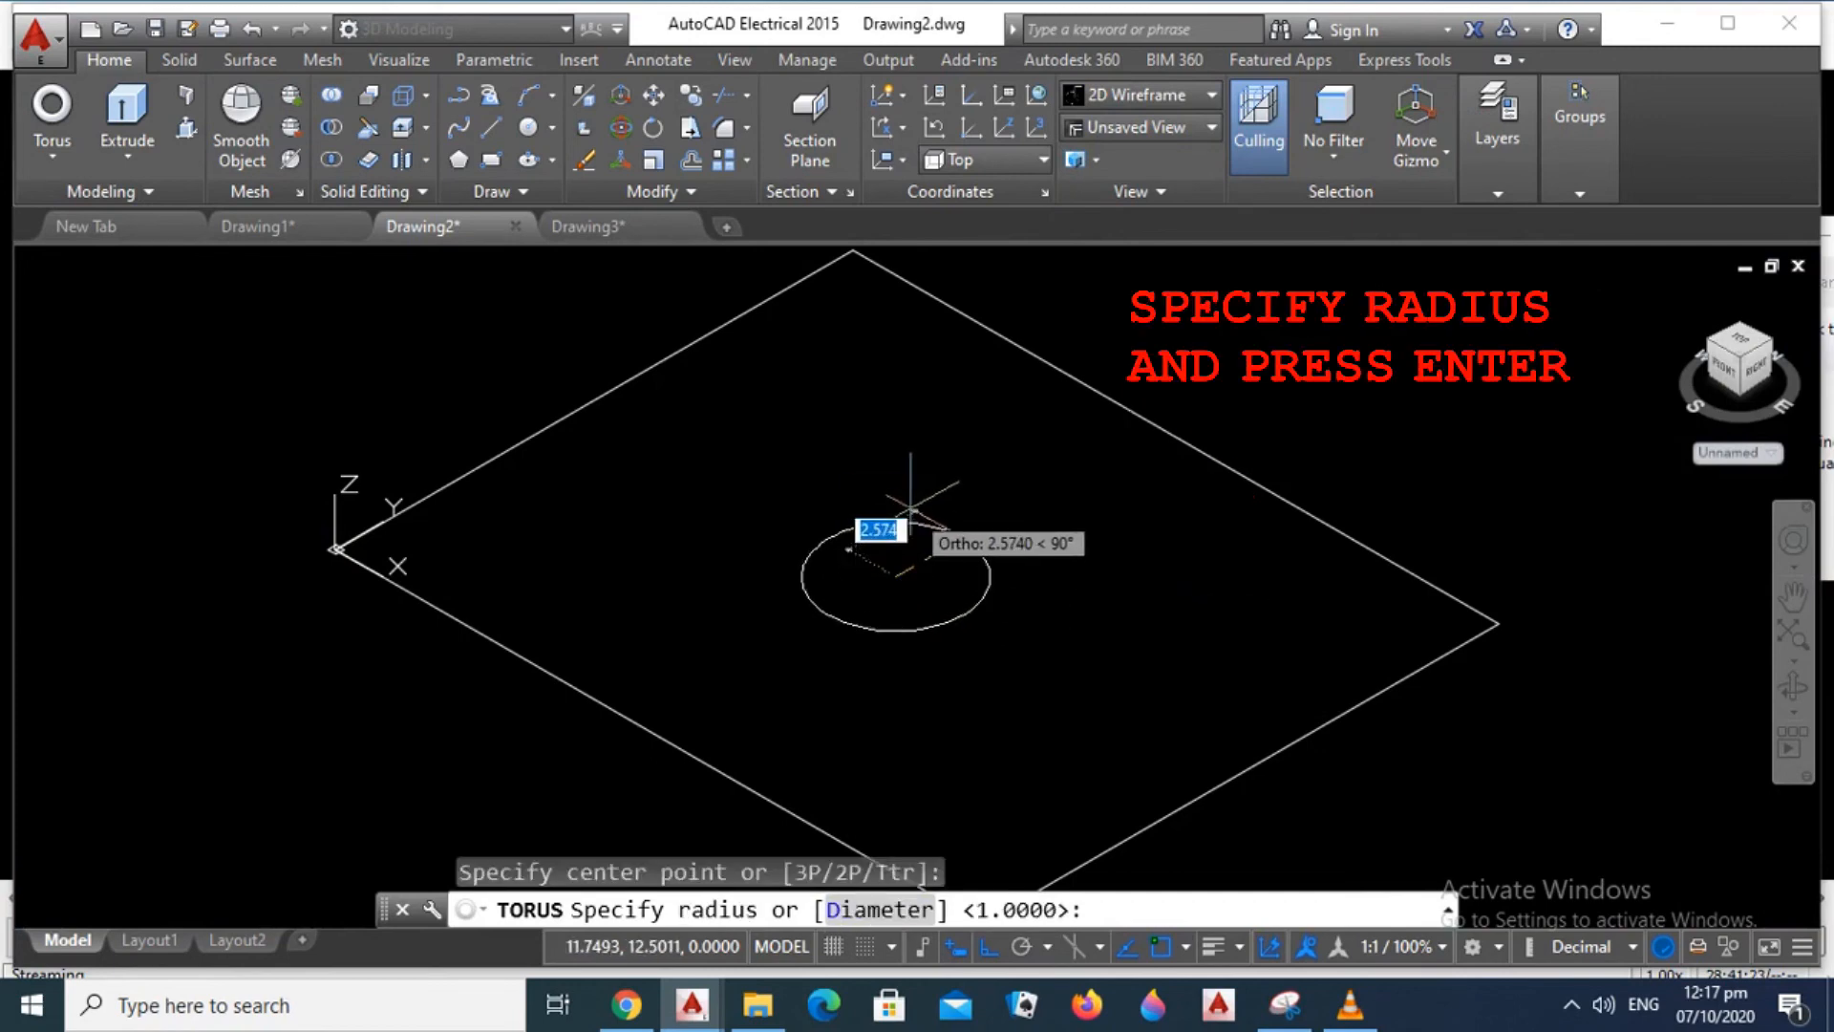
text(2)
key(Return)
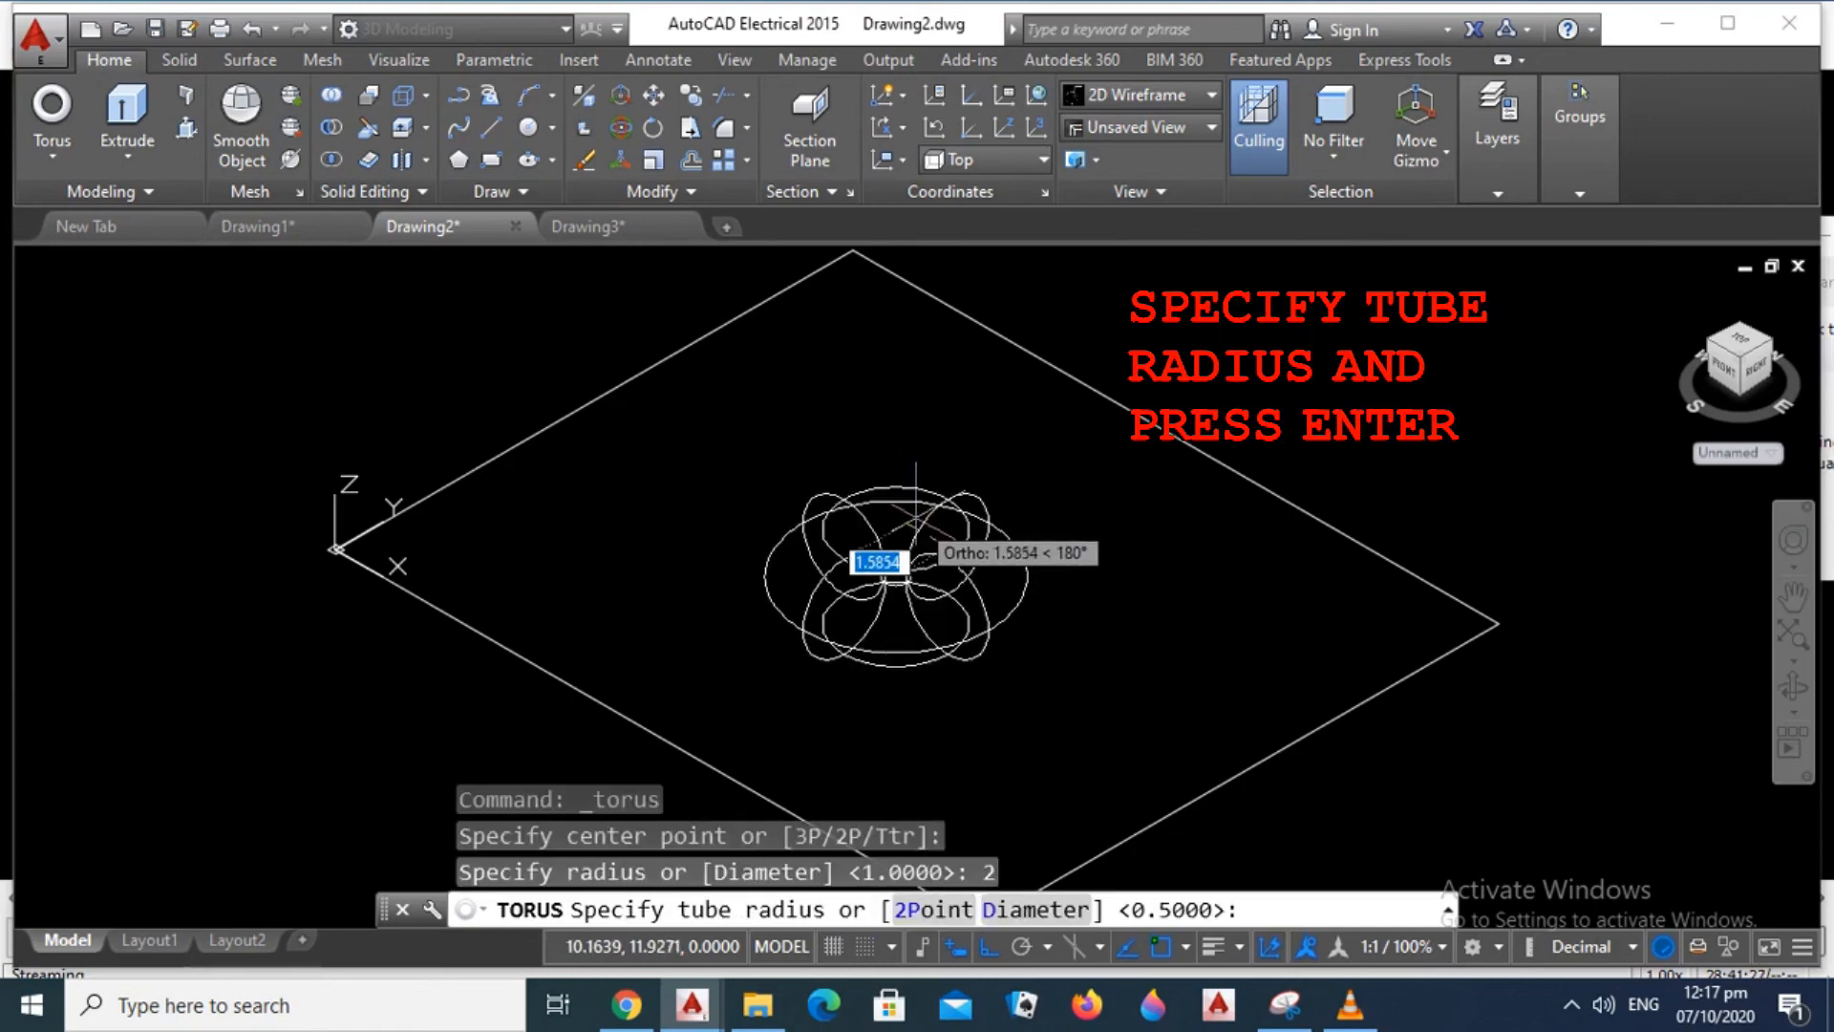
text(1)
key(Return)
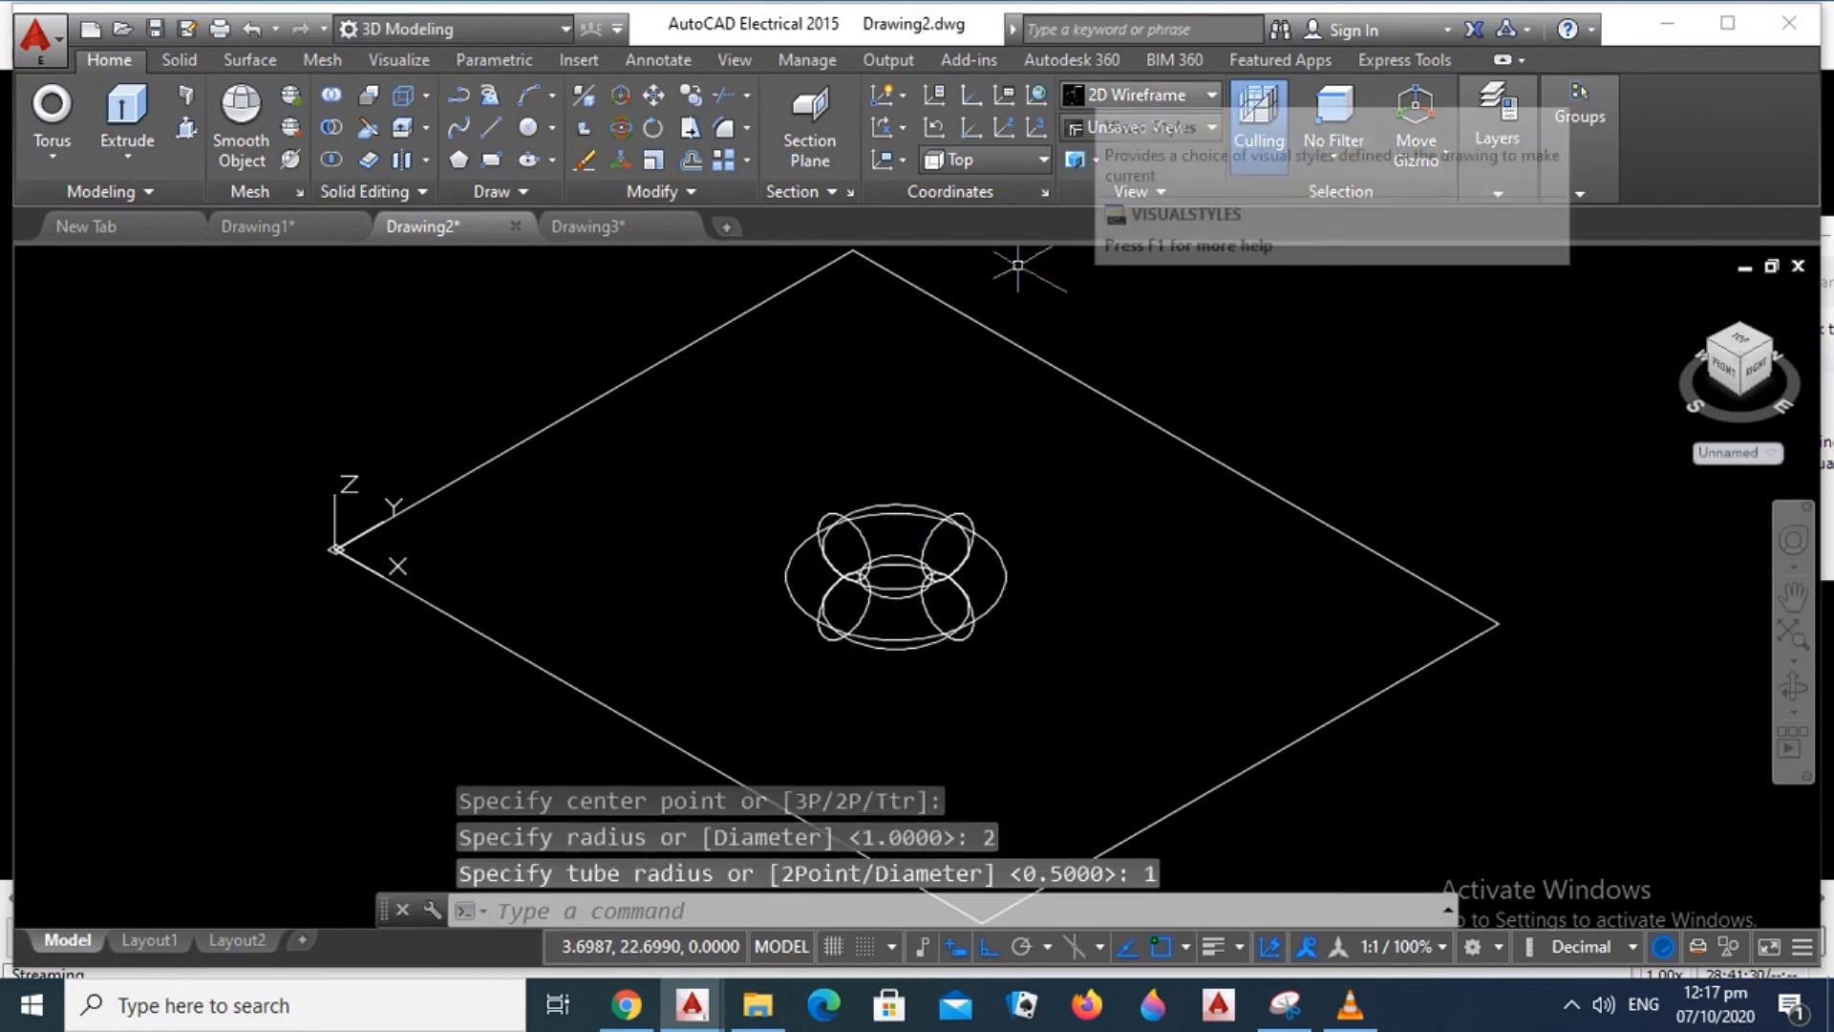
click(1137, 93)
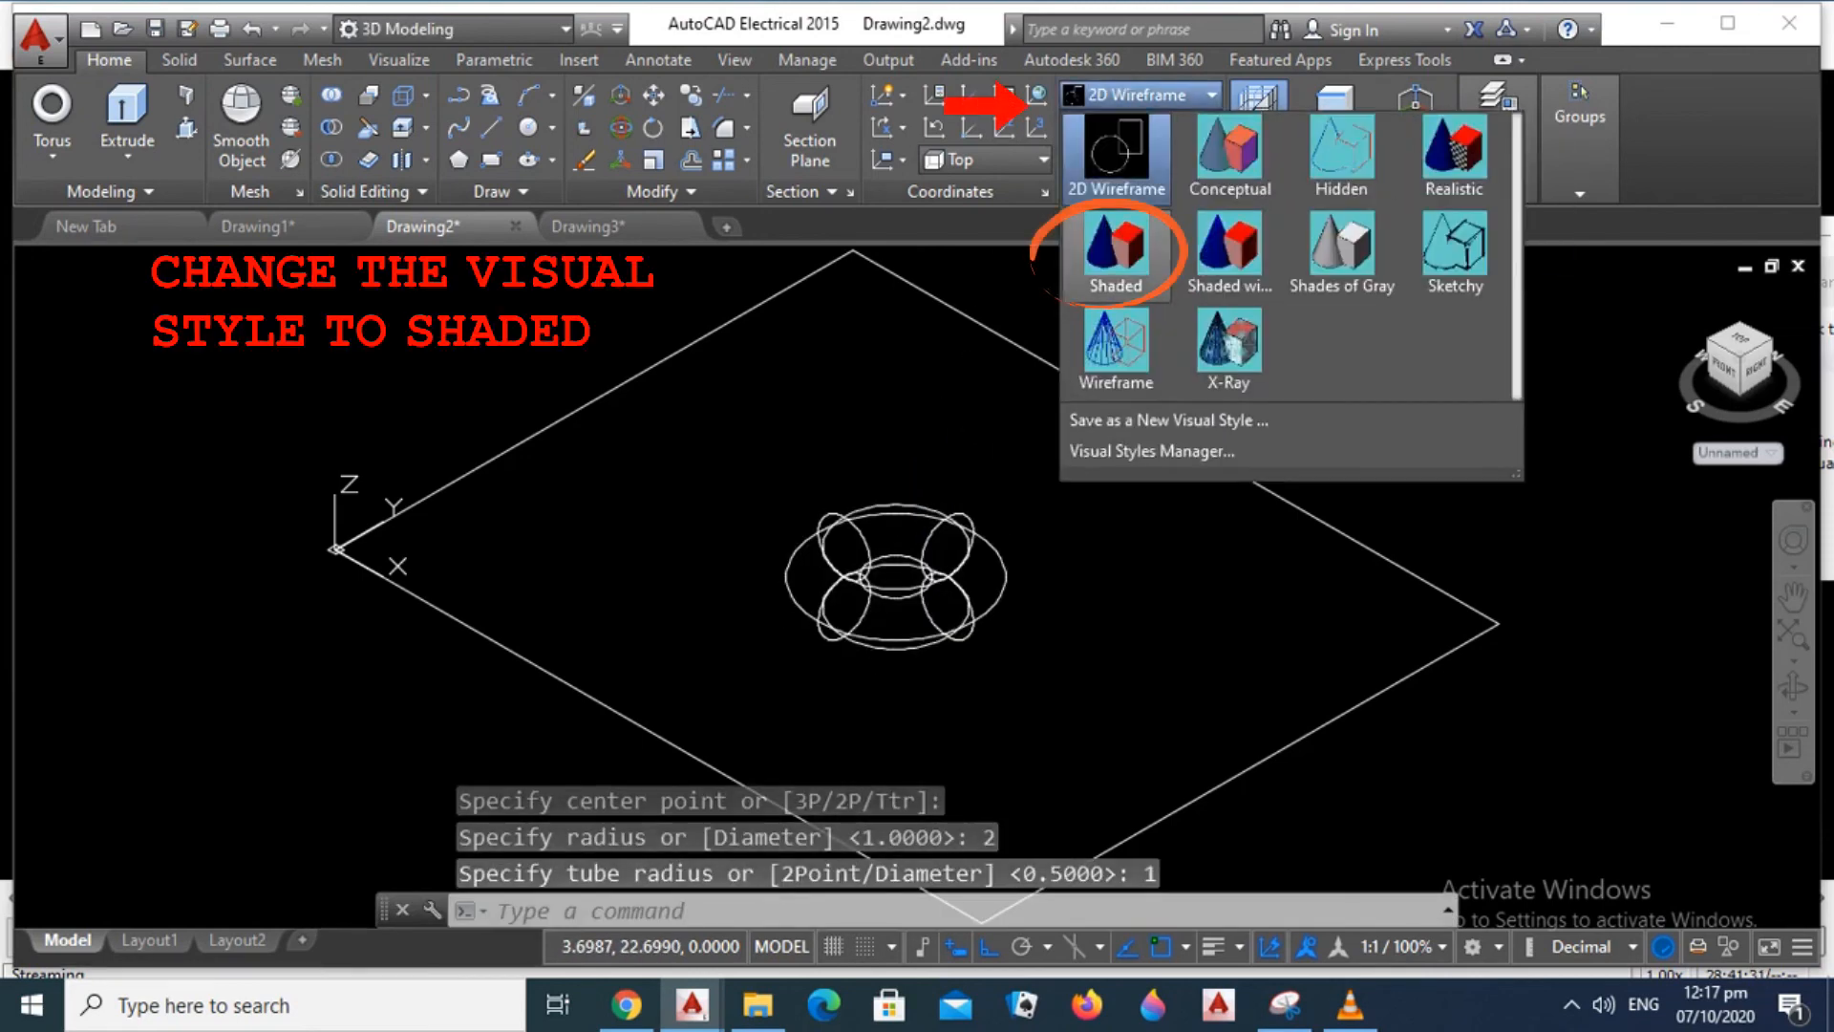
click(1101, 269)
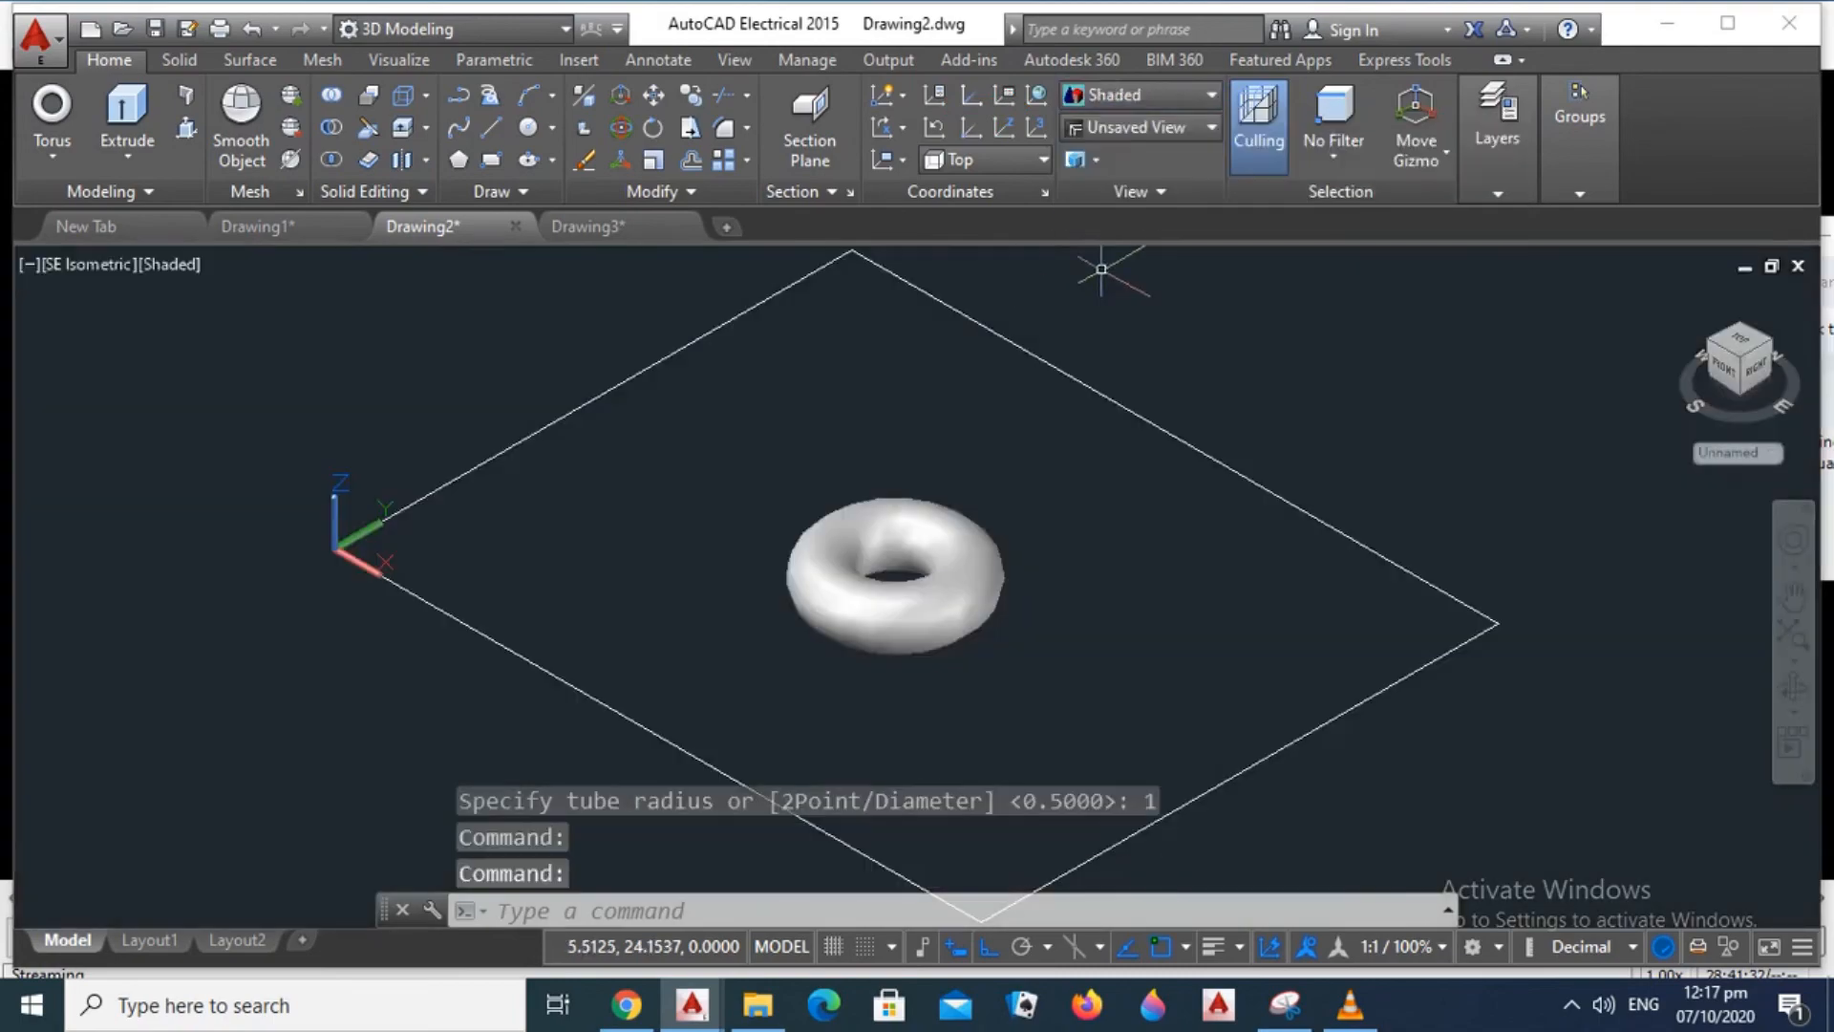